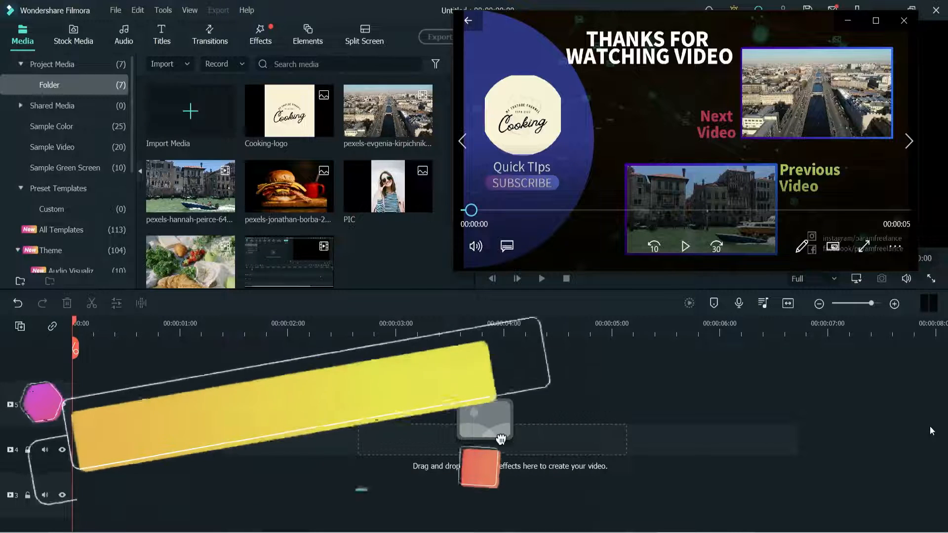
# - Preview the finished sample end screen videos one after another
pyautogui.click(685, 245)
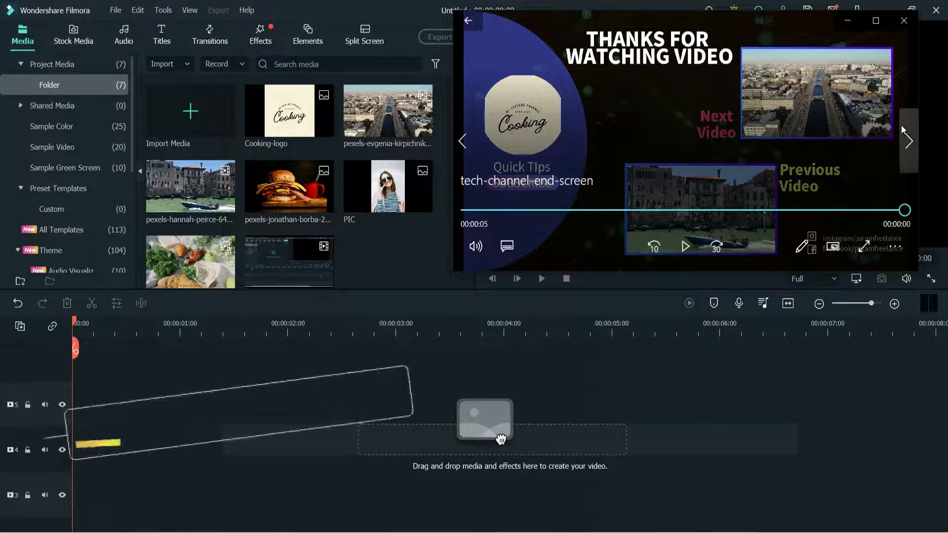
pyautogui.click(907, 134)
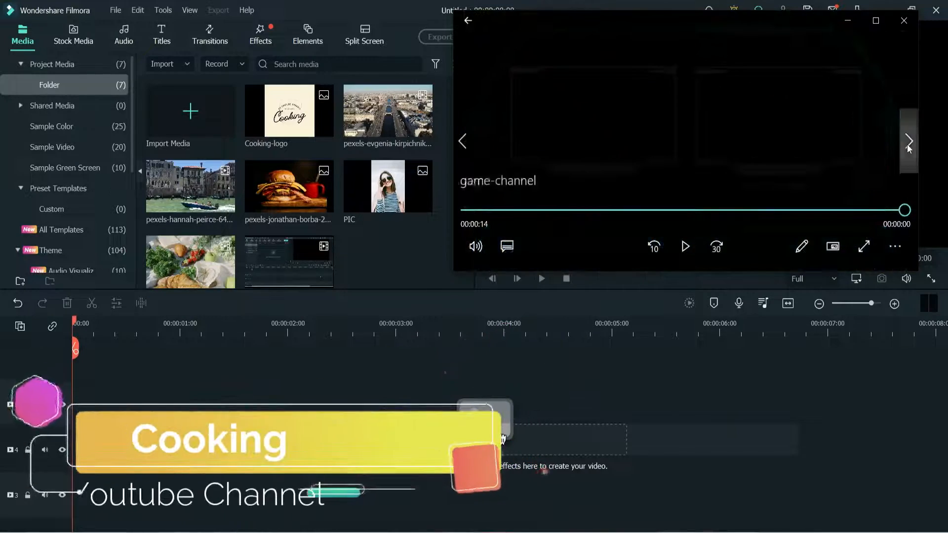
pyautogui.click(907, 144)
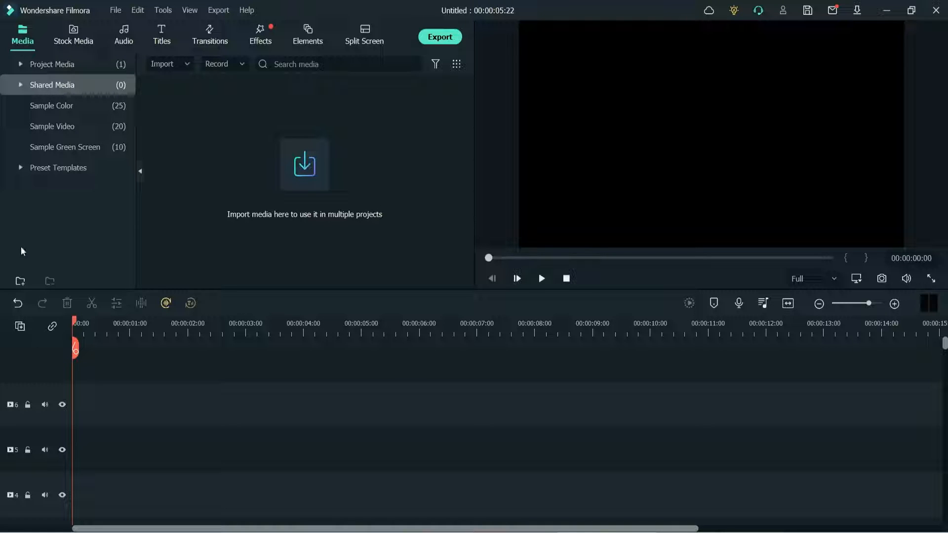
# - Add the Tech Endscreen 02 template from the Youtube Channel theme of the preset templates to the start of the timeline
pyautogui.click(22, 169)
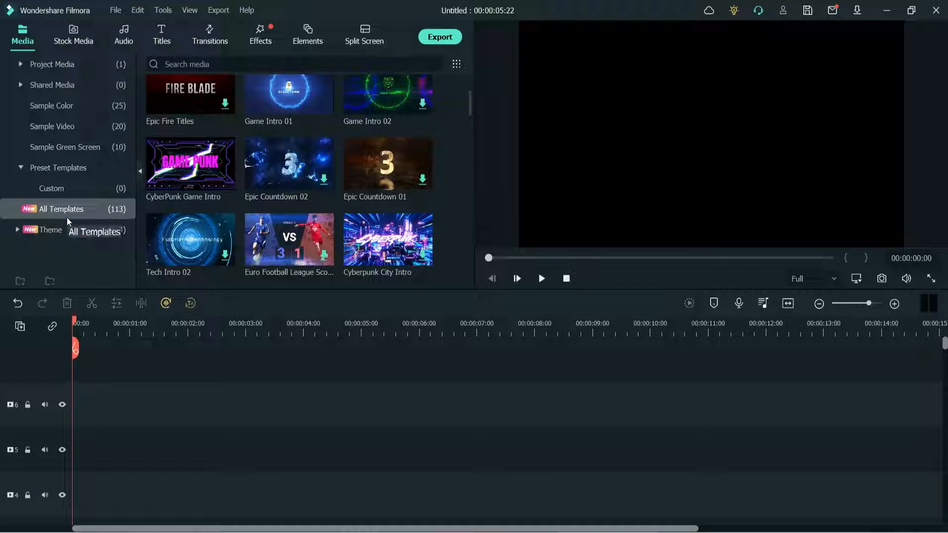
pyautogui.click(17, 230)
pyautogui.scroll(-2, 69, 207)
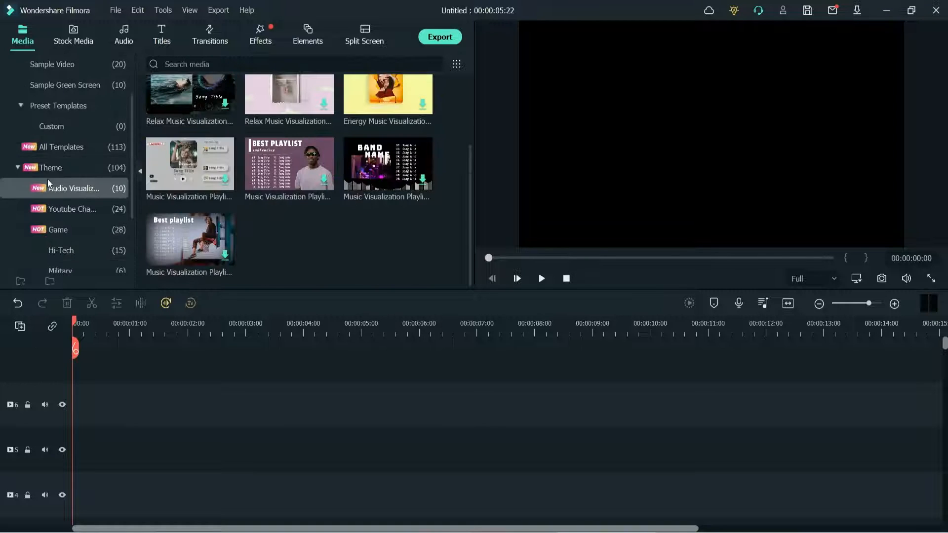
pyautogui.click(70, 210)
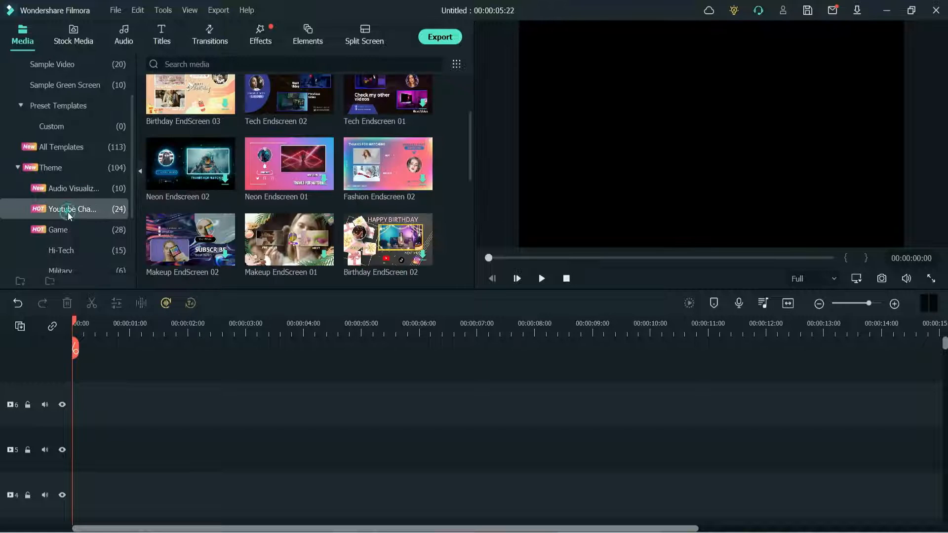
pyautogui.scroll(2, 465, 147)
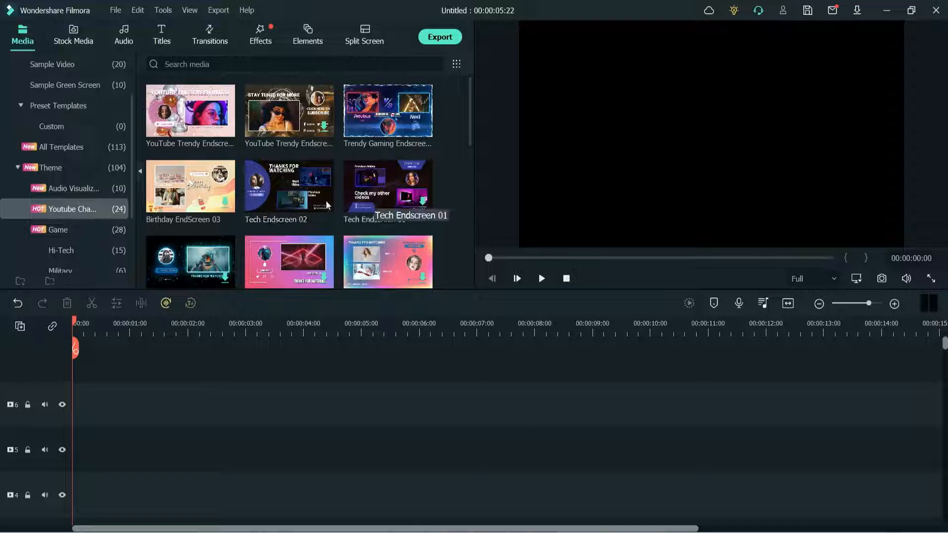
pyautogui.doubleClick(275, 184)
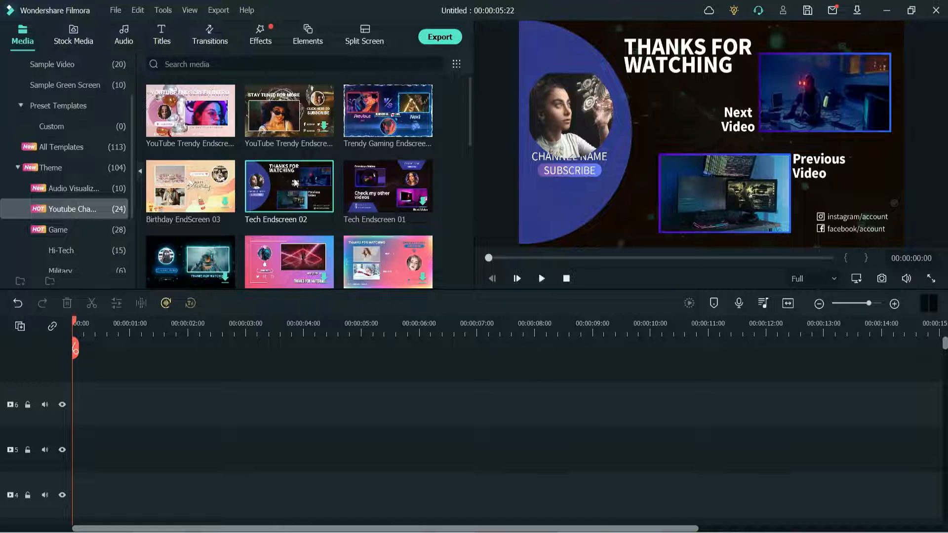
pyautogui.moveTo(291, 184); pyautogui.dragTo(74, 468)
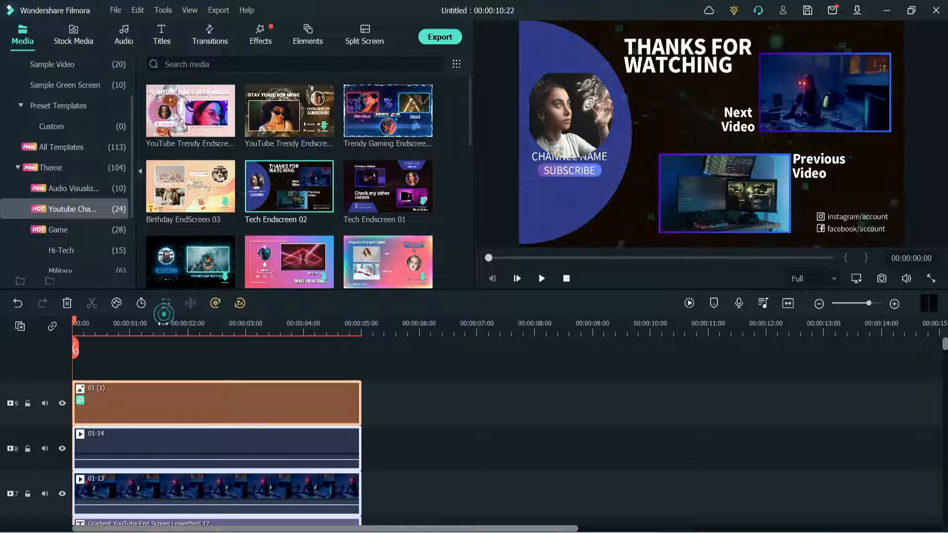
# - Show the project media and place the playhead at 00:00:02:14 to view the end screen
pyautogui.click(165, 333)
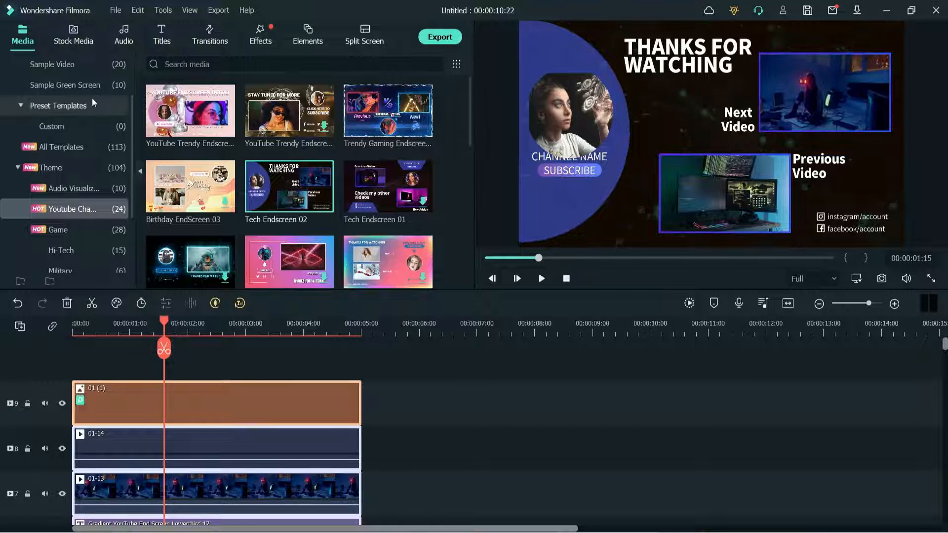
pyautogui.scroll(3, 50, 74)
pyautogui.click(49, 66)
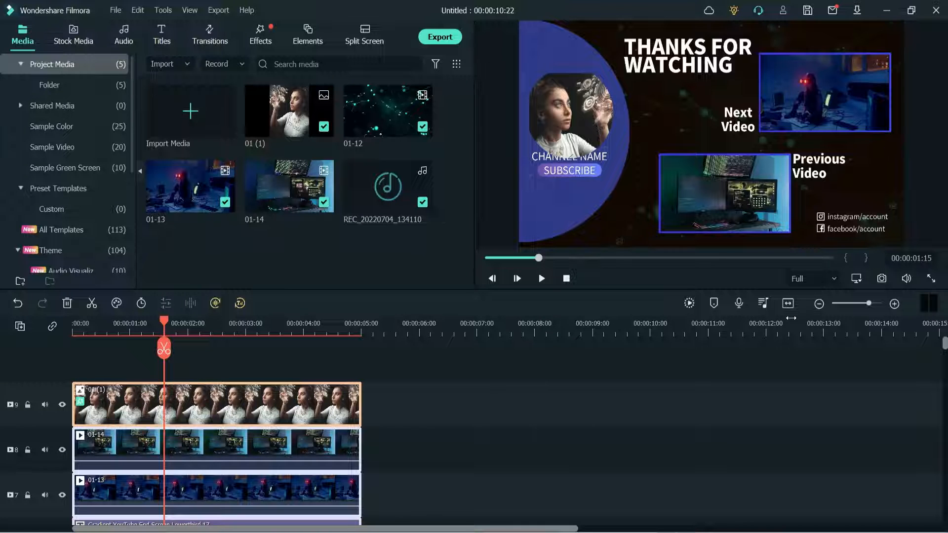
pyautogui.click(565, 398)
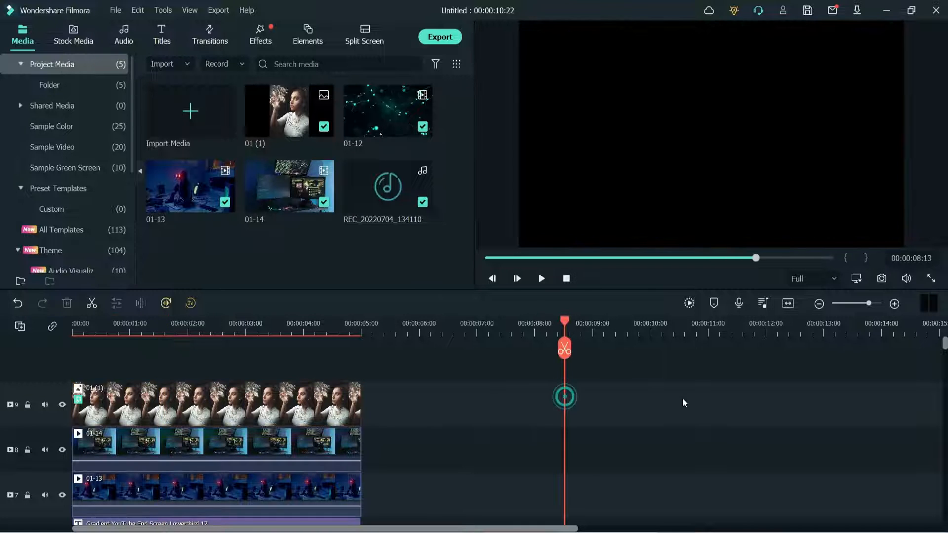
pyautogui.click(219, 327)
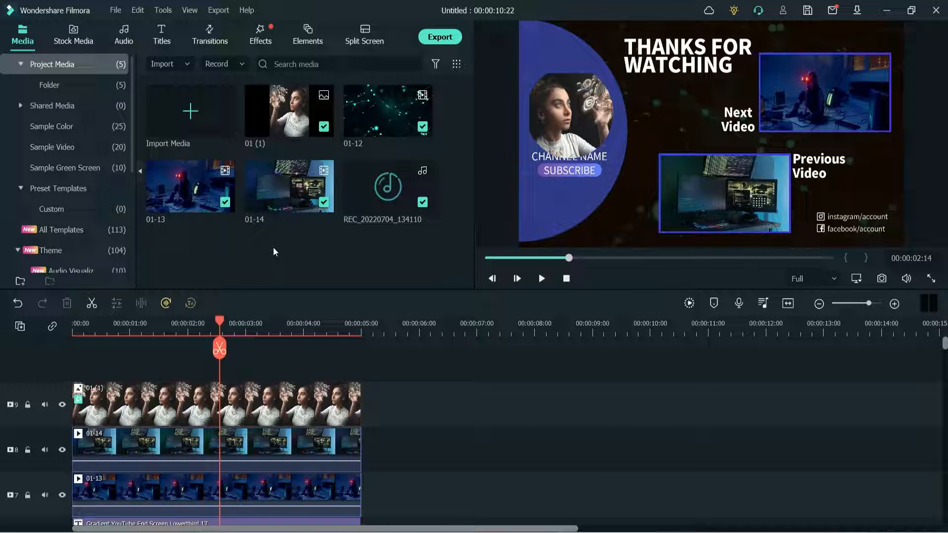
# - Import the two Pexels videos and the Cooking-logo image from the Desktop into the project media
pyautogui.click(153, 66)
pyautogui.click(190, 82)
pyautogui.click(286, 119)
pyautogui.keyDown('ctrl'); pyautogui.click(357, 118); pyautogui.keyUp('ctrl')
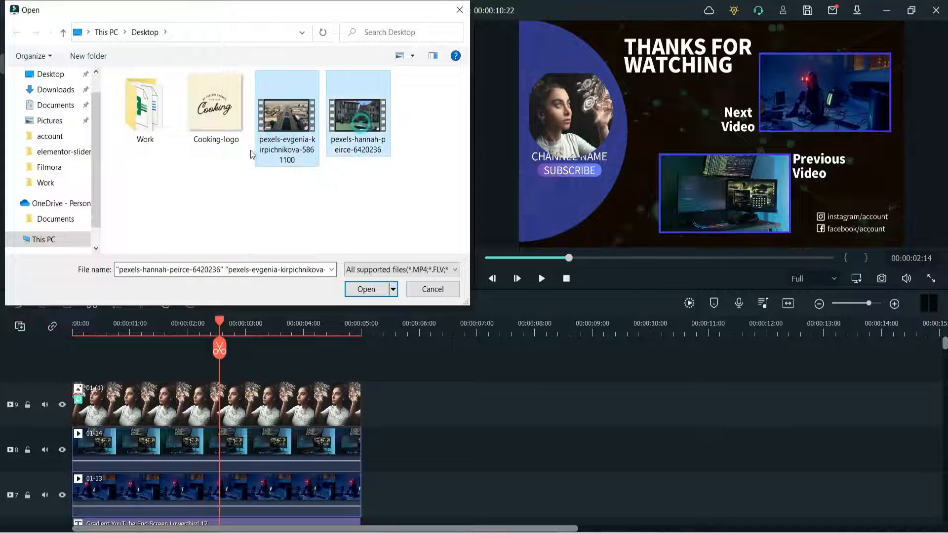
pyautogui.keyDown('ctrl'); pyautogui.click(216, 106); pyautogui.keyUp('ctrl')
pyautogui.click(359, 290)
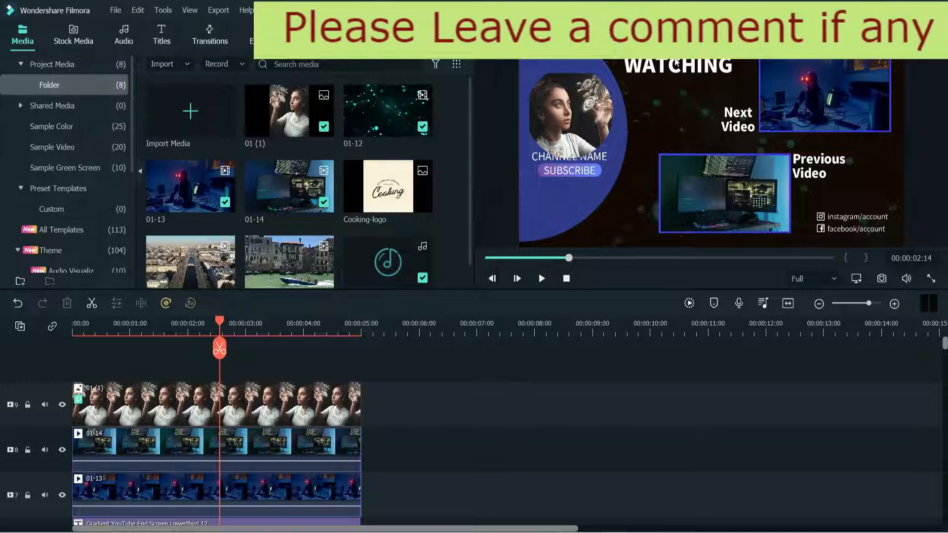
# - Change the end screen's main title to THANKS FOR on the first line and WATCHING VIDEO on the second
pyautogui.click(636, 54)
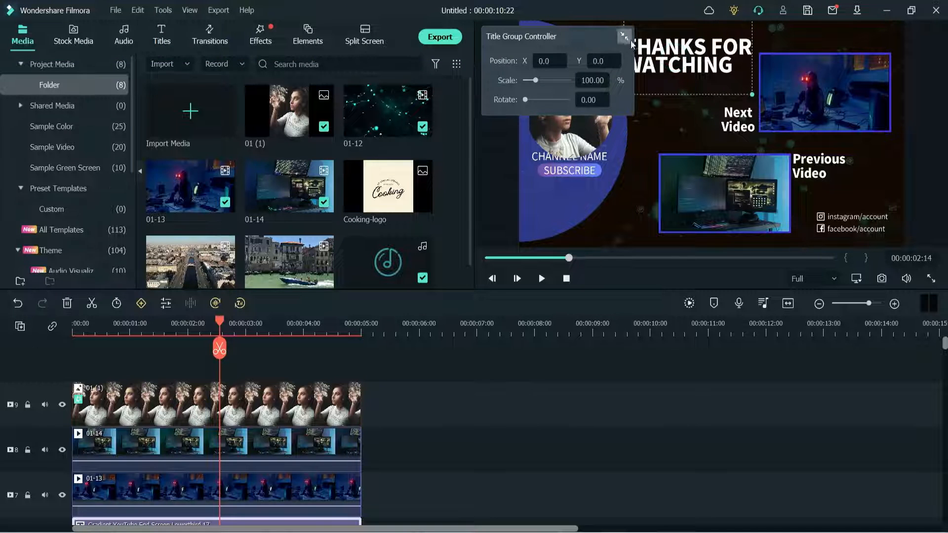
pyautogui.click(624, 36)
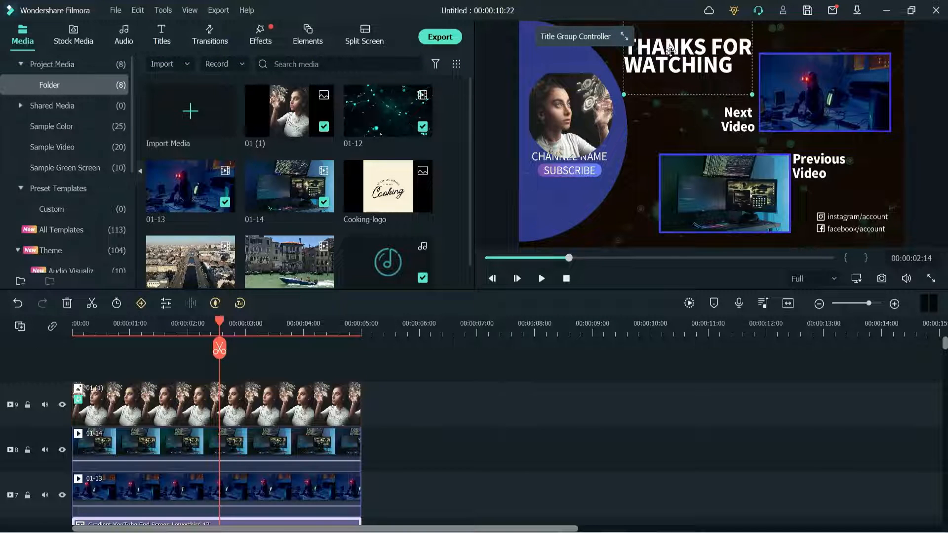
pyautogui.doubleClick(670, 50)
pyautogui.click(207, 131)
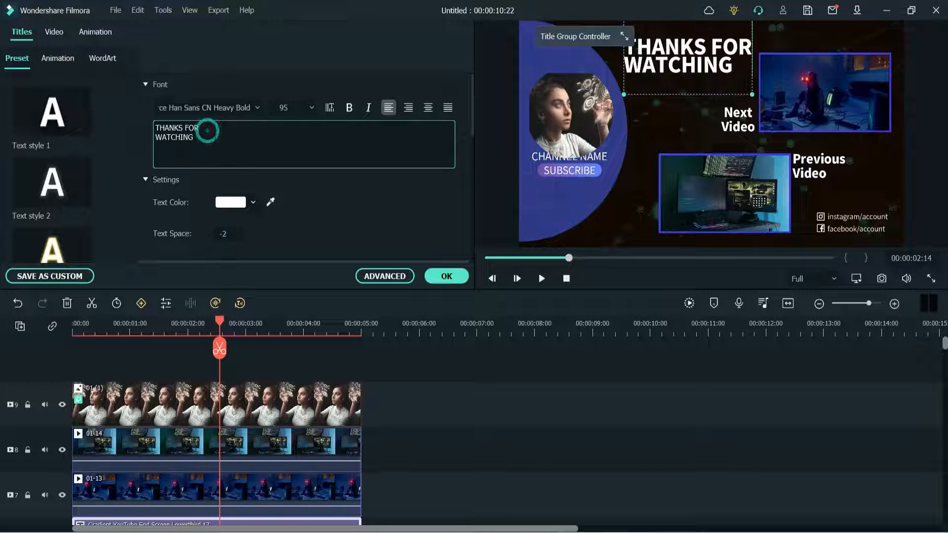
pyautogui.press('Delete')
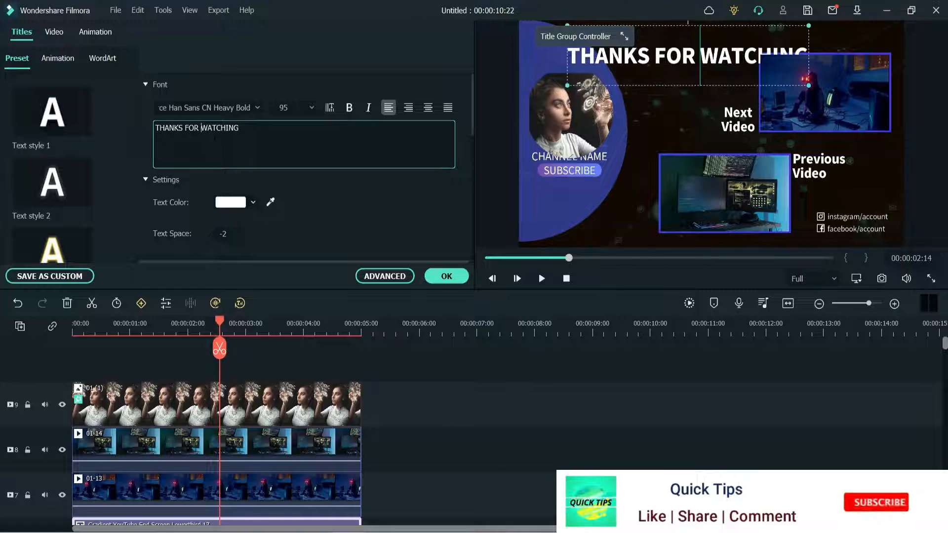
pyautogui.click(269, 132)
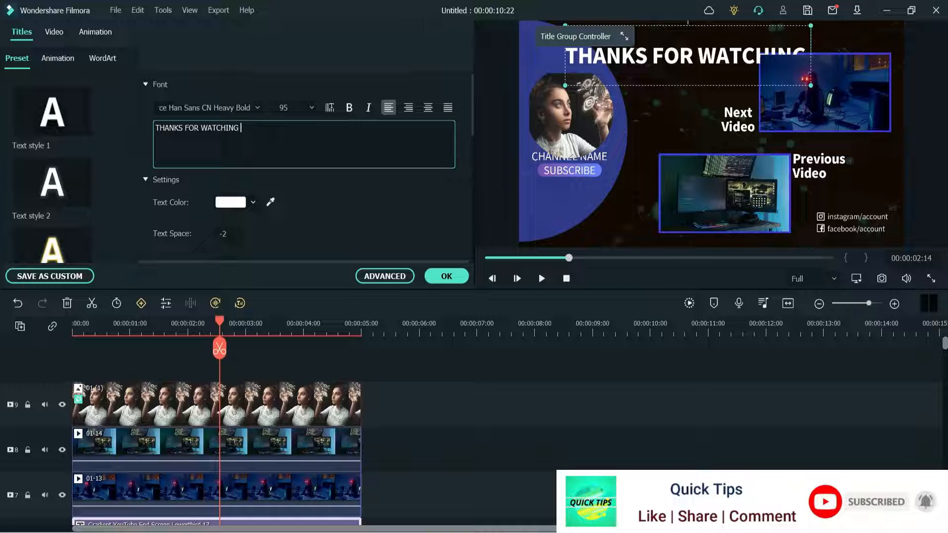
pyautogui.write('Video')
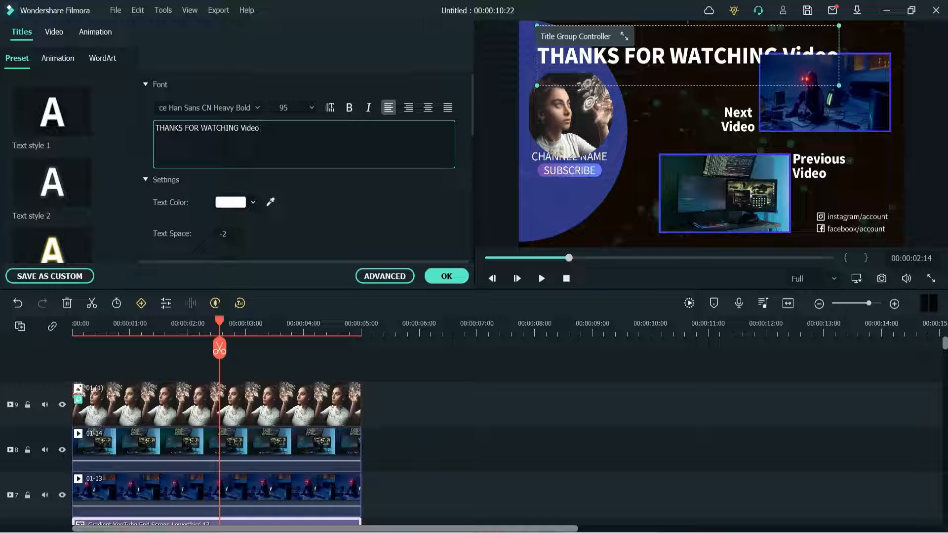
pyautogui.click(201, 128)
pyautogui.press('Return')
pyautogui.moveTo(215, 137); pyautogui.dragTo(199, 138)
pyautogui.write('IDEO')
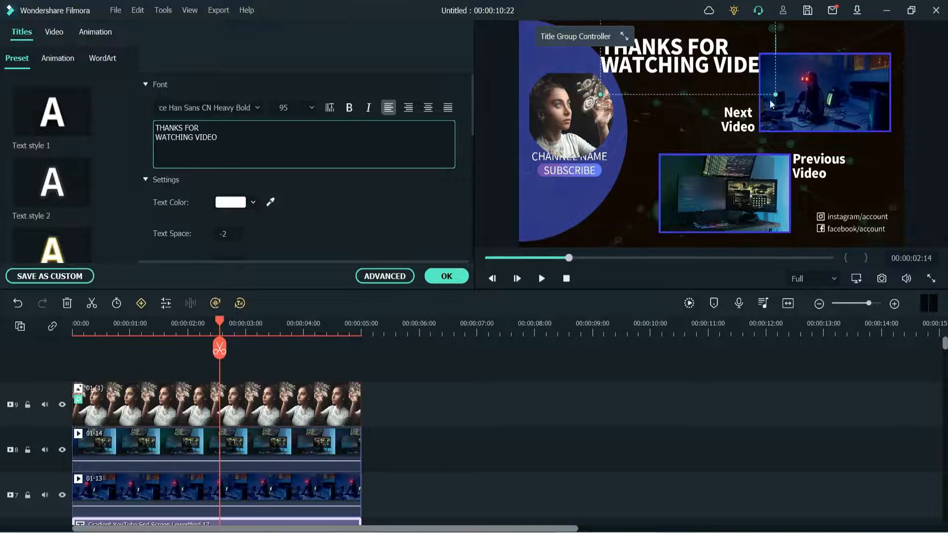
# - Scale the main title down slightly, reposition it near the top of the end screen and center-align its text
pyautogui.moveTo(776, 95); pyautogui.dragTo(746, 81)
pyautogui.moveTo(687, 40); pyautogui.dragTo(695, 44)
pyautogui.click(427, 107)
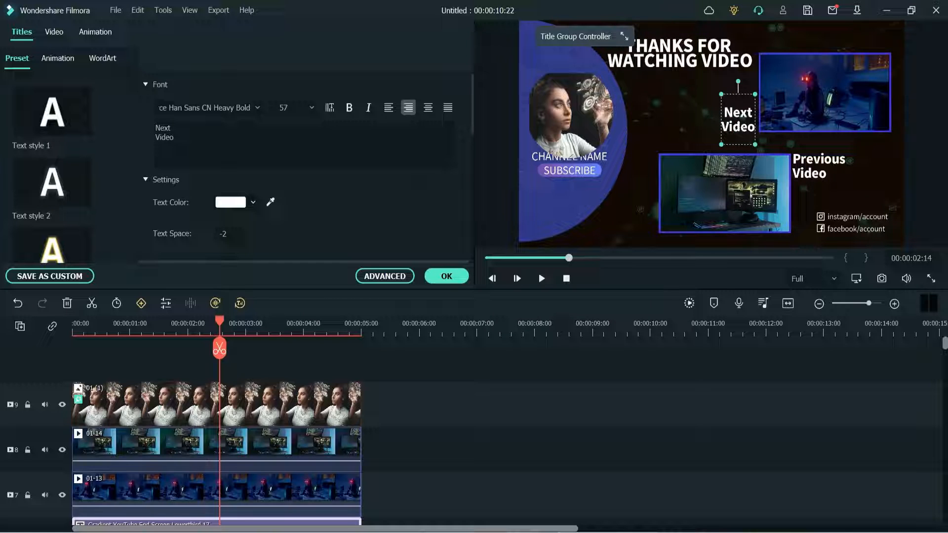
# - Color the Previous Video label yellow-green and the Next Video label red
pyautogui.click(218, 137)
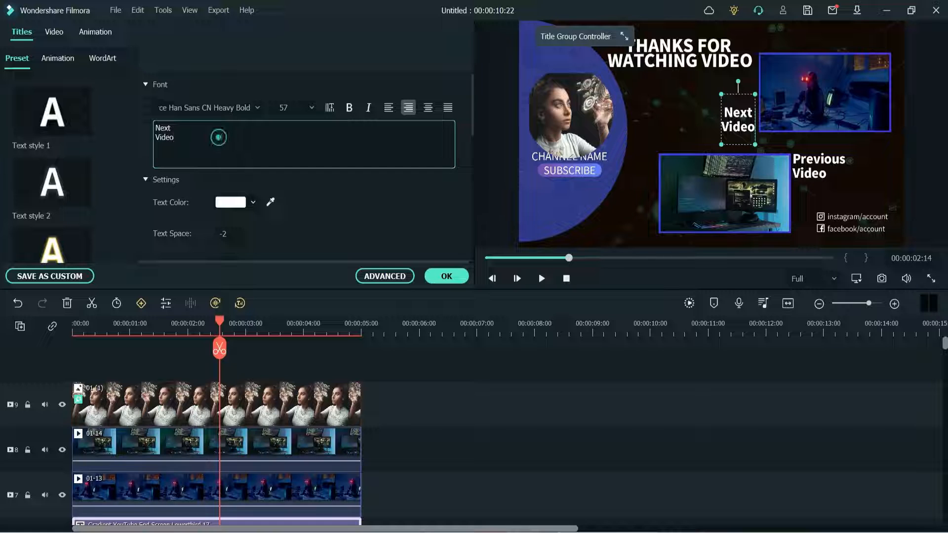
pyautogui.click(210, 129)
pyautogui.click(838, 188)
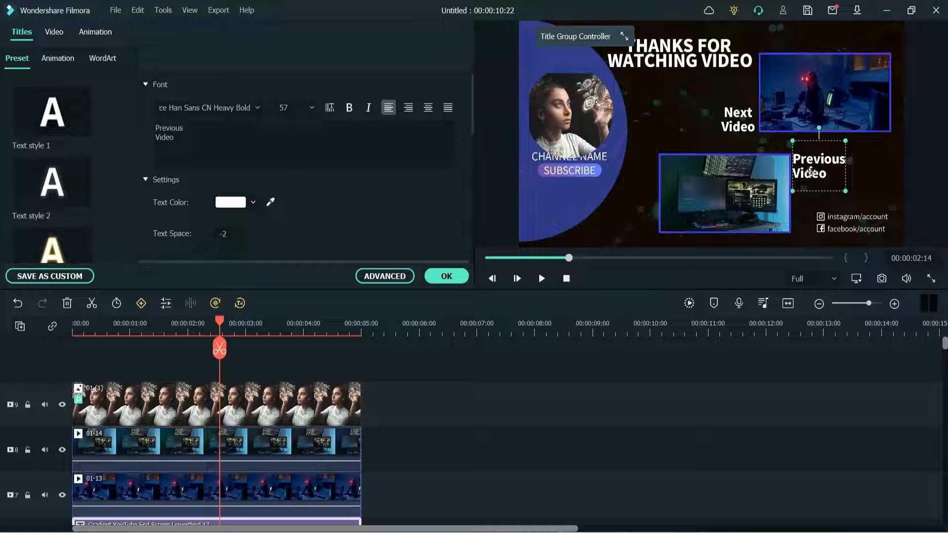
pyautogui.click(230, 203)
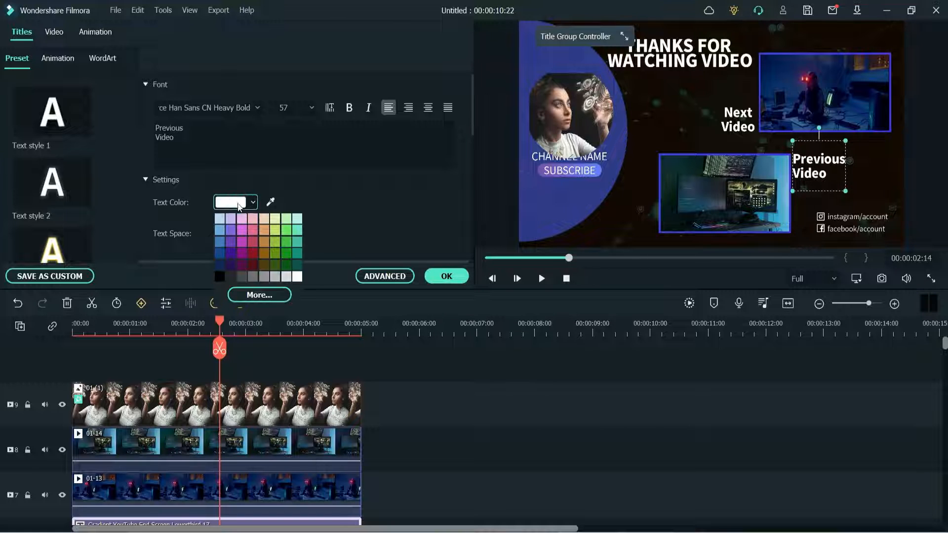
pyautogui.click(273, 232)
pyautogui.click(743, 120)
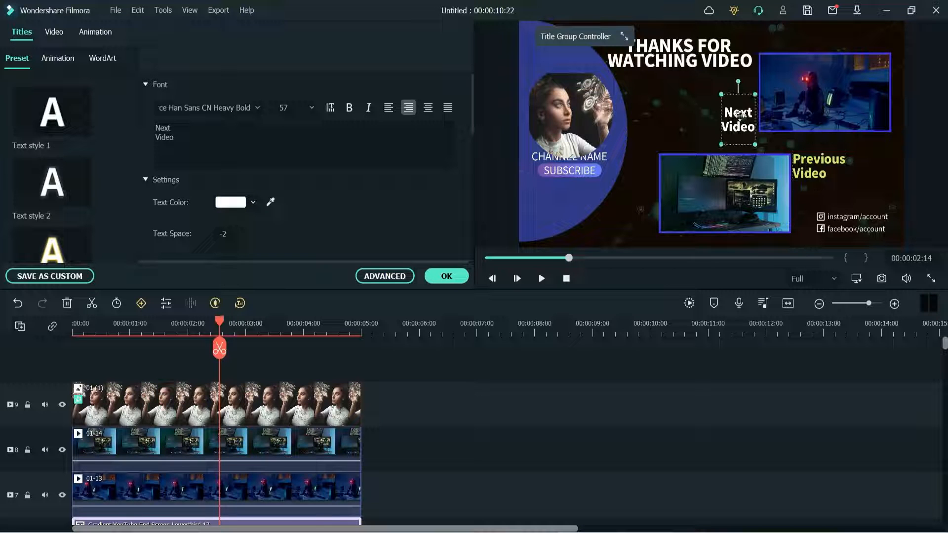
pyautogui.click(229, 206)
pyautogui.click(249, 240)
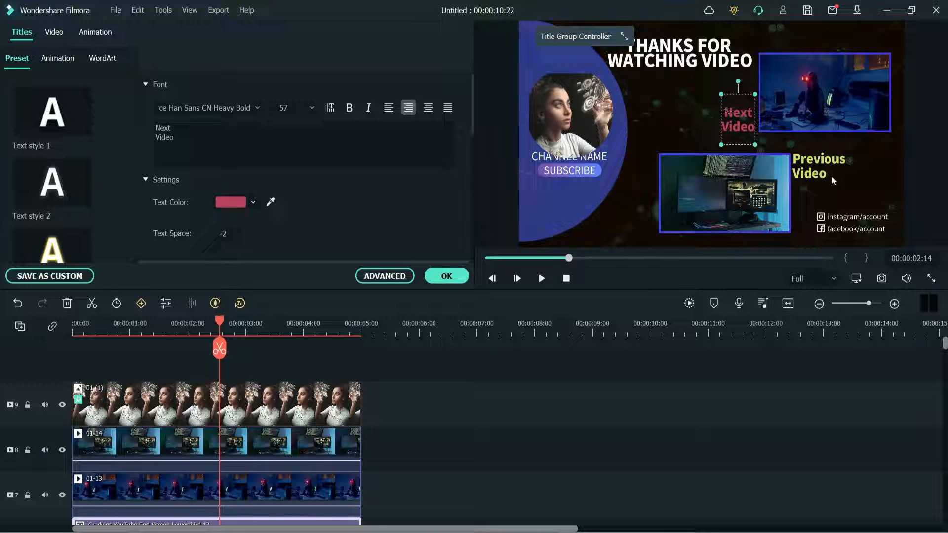
# - Replace the account placeholder in both the Instagram and Facebook lines with the channel's own handle
pyautogui.click(847, 223)
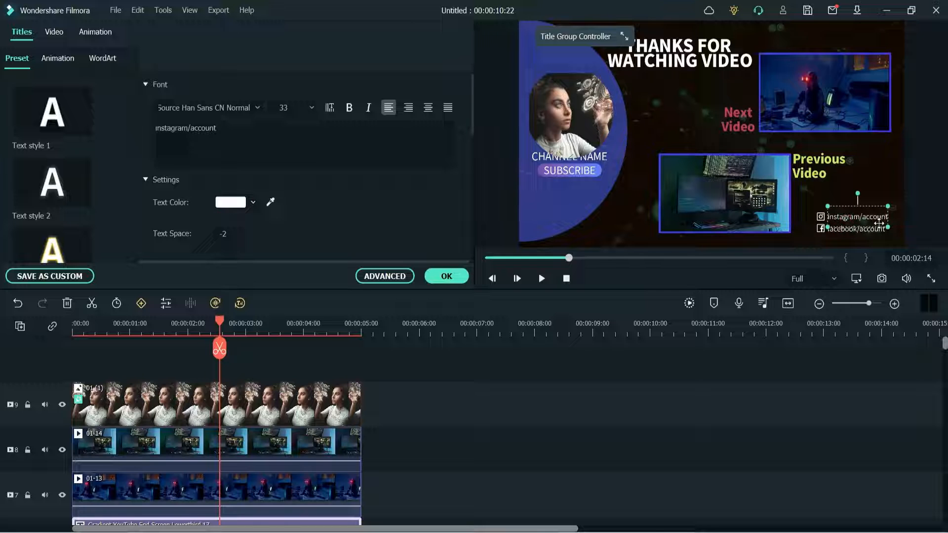
pyautogui.moveTo(218, 129); pyautogui.dragTo(191, 129)
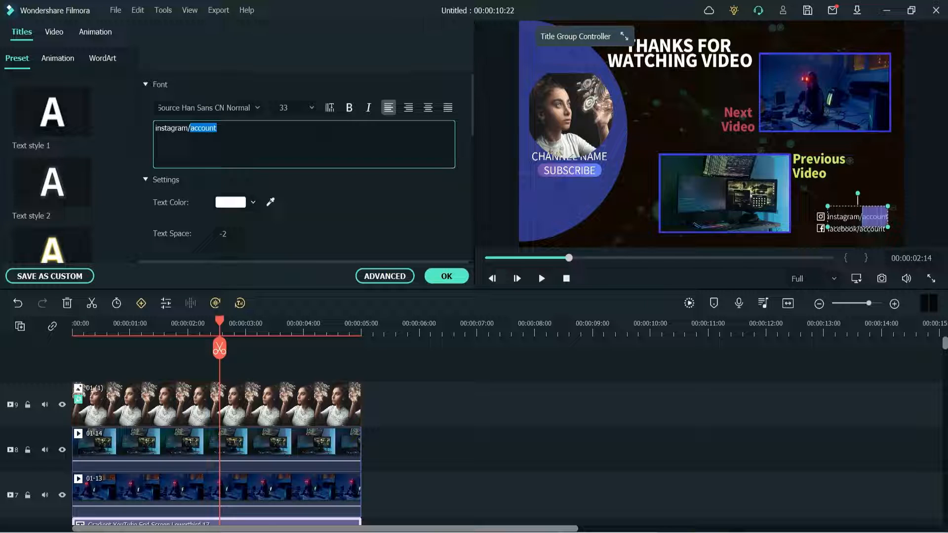
pyautogui.write('paramfreelance')
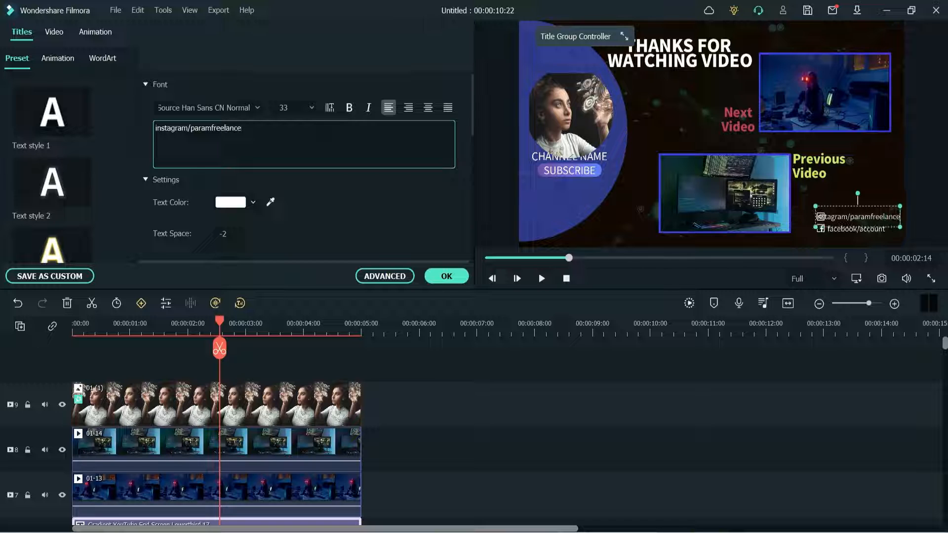
pyautogui.click(859, 233)
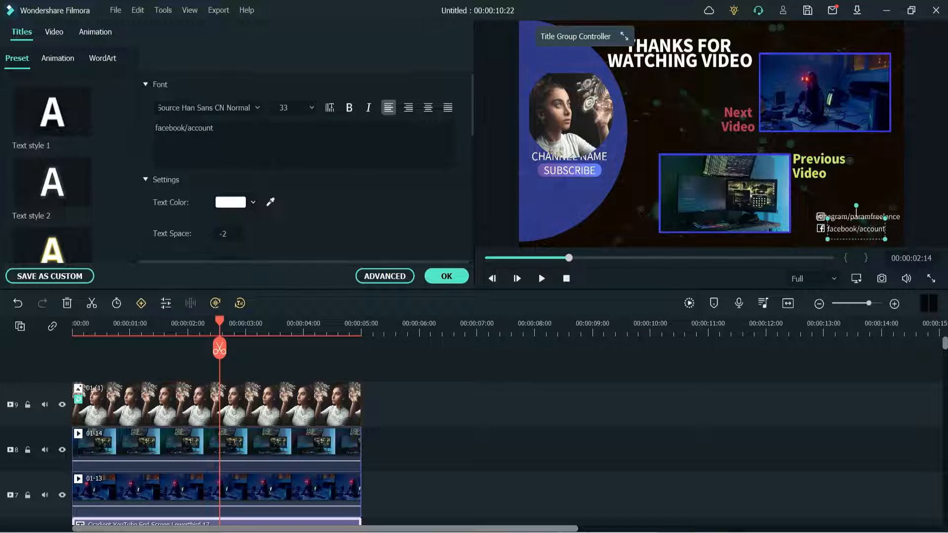
pyautogui.moveTo(216, 128); pyautogui.dragTo(188, 128)
pyautogui.write('paramfreelance')
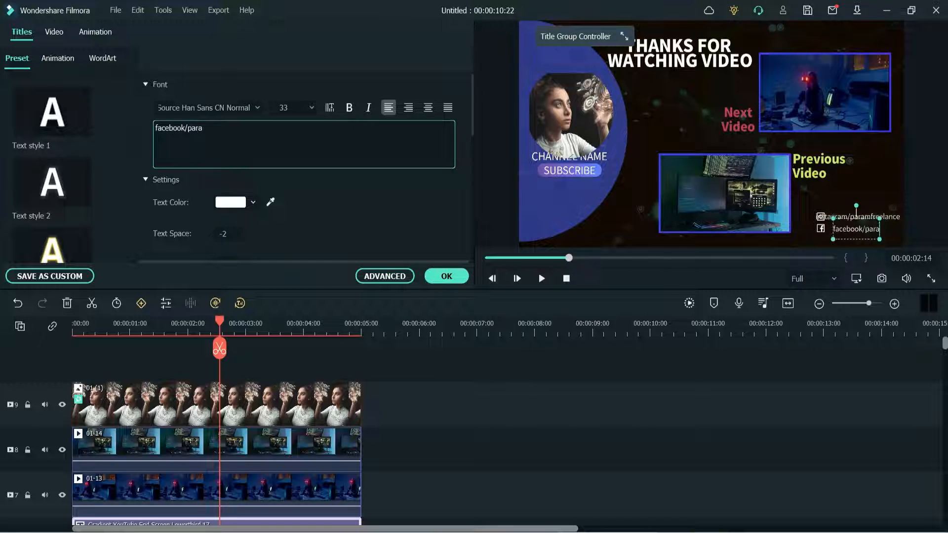
# - Shrink the Instagram and Facebook lines and move them clear of their icons, then accept the title edits
pyautogui.click(868, 194)
pyautogui.moveTo(846, 227)
pyautogui.mouseDown()
pyautogui.moveTo(859, 225)
pyautogui.moveTo(857, 212)
pyautogui.mouseUp()
pyautogui.moveTo(853, 231); pyautogui.dragTo(858, 229)
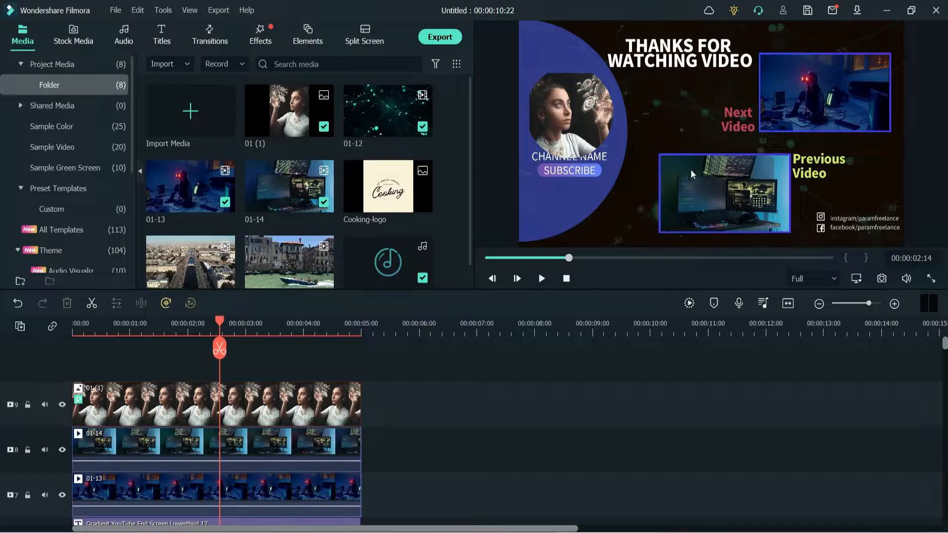
# - Replace the 01-13 placeholder clip beside the Next Video label with the aerial city clip from the project media
pyautogui.moveTo(780, 108); pyautogui.dragTo(828, 101)
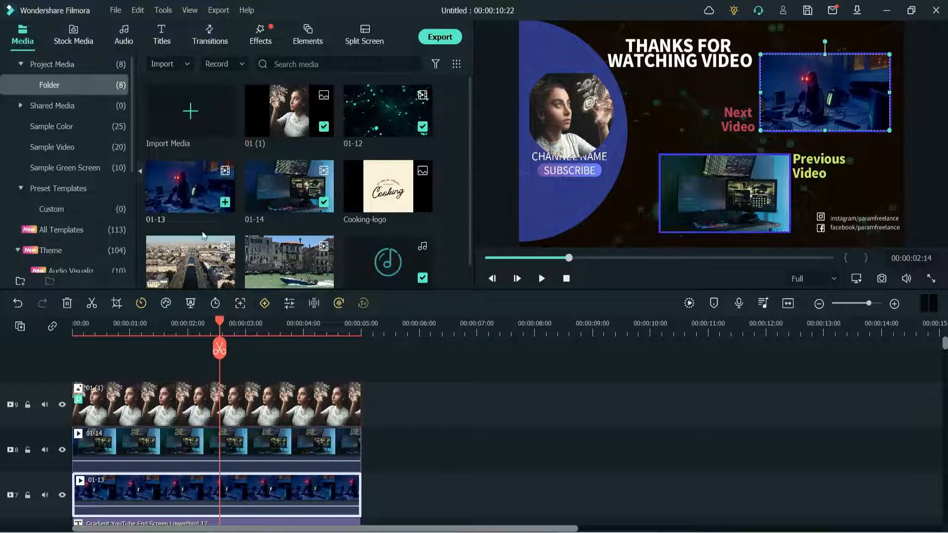
pyautogui.scroll(-2, 454, 379)
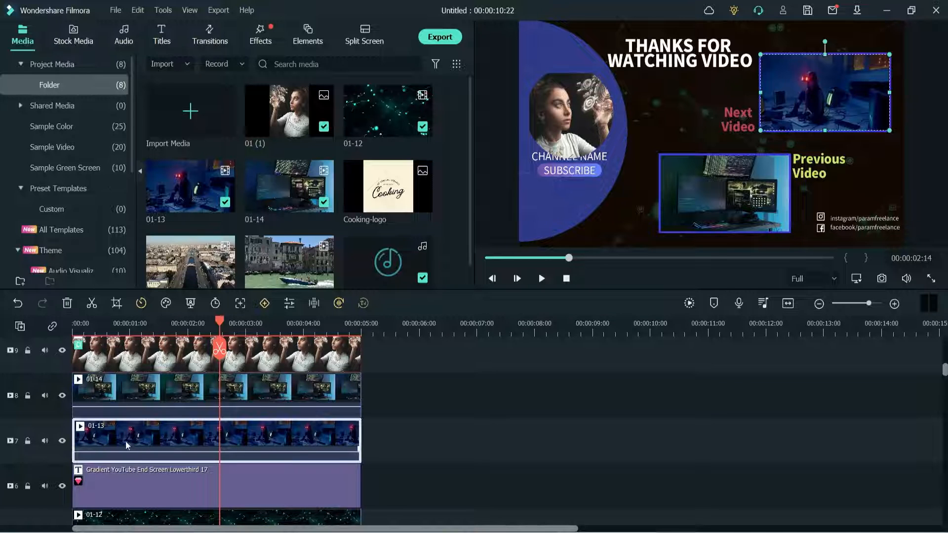
pyautogui.scroll(-1, 302, 251)
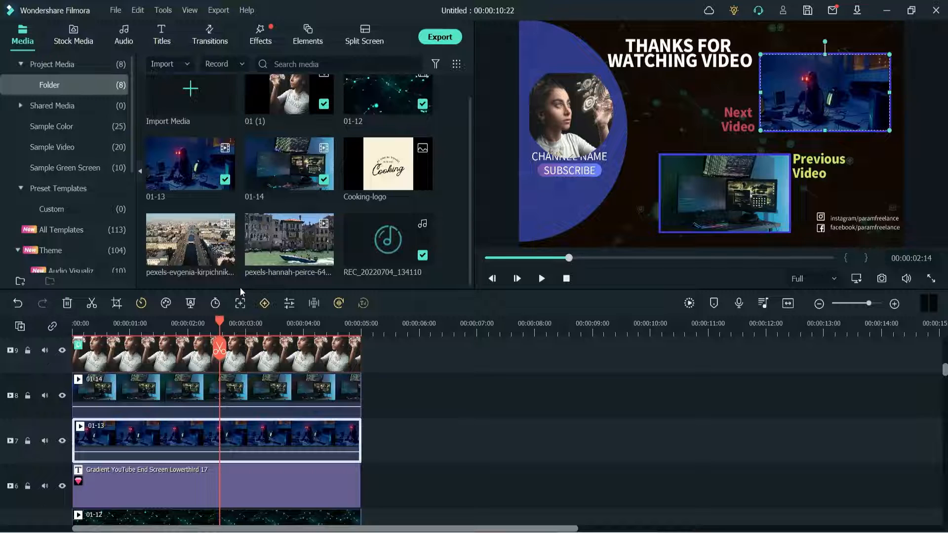
pyautogui.doubleClick(180, 231)
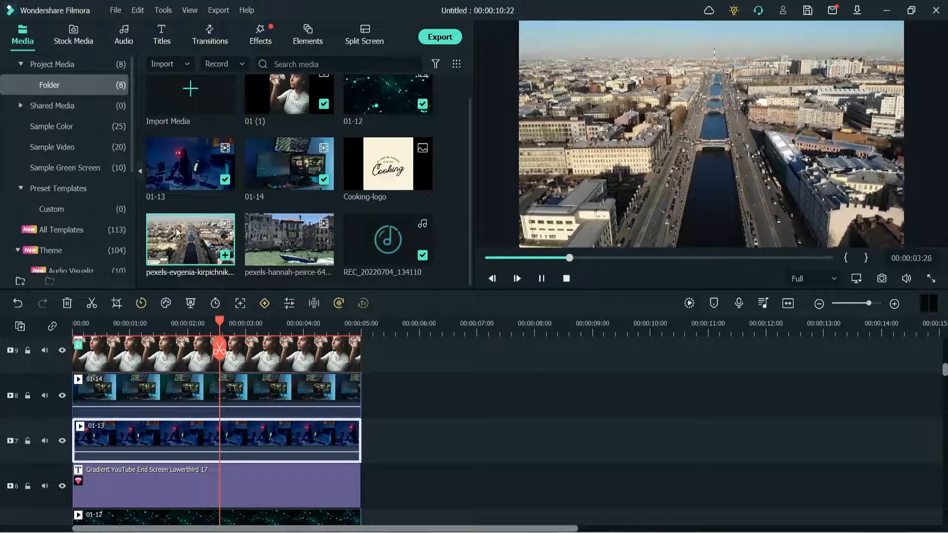
pyautogui.moveTo(183, 233); pyautogui.dragTo(132, 491)
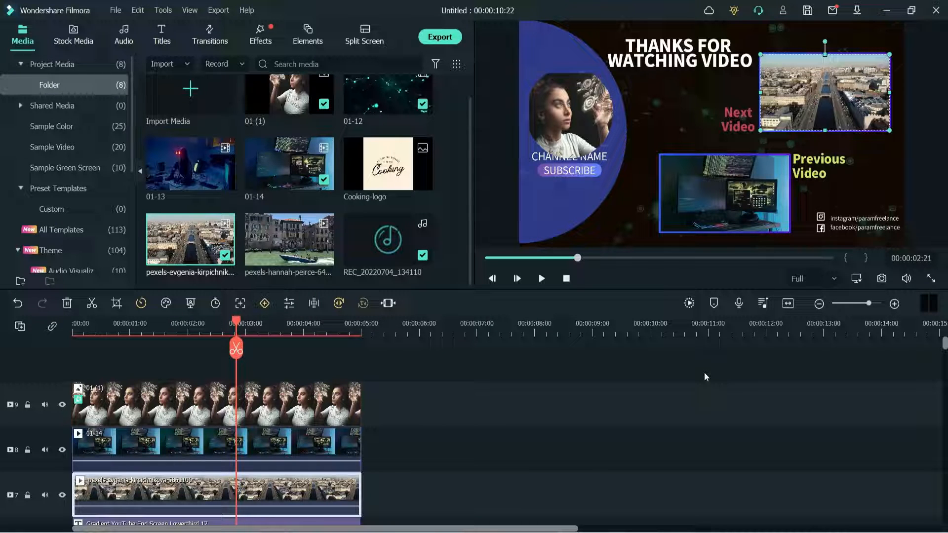
# - Replace the 01-14 placeholder clip beside the Previous Video label with the canal boat clip from the project media
pyautogui.click(719, 177)
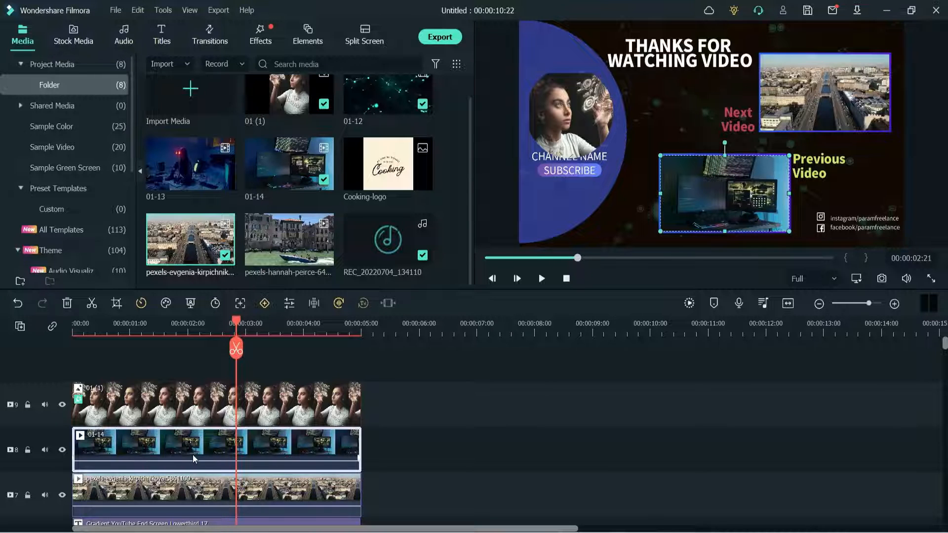
pyautogui.click(292, 238)
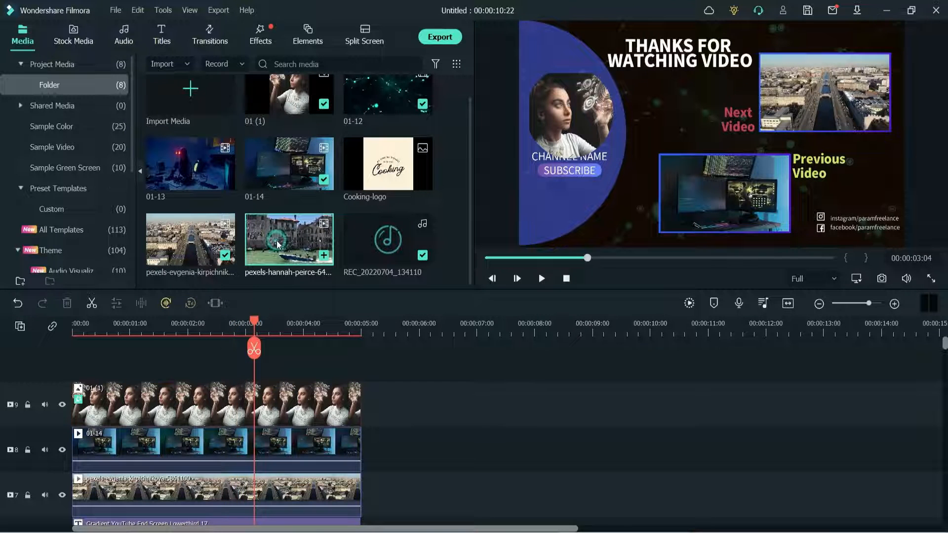
pyautogui.moveTo(276, 242); pyautogui.dragTo(141, 434)
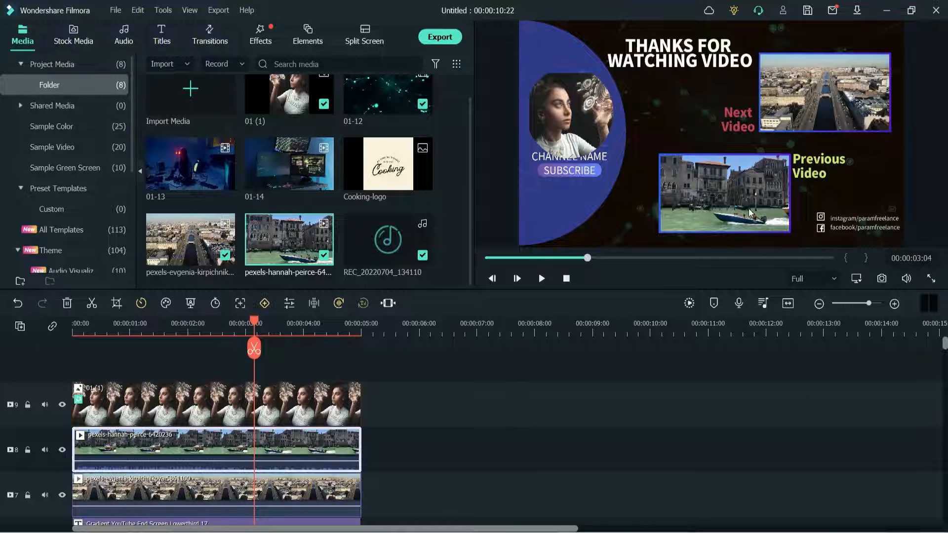
# - Try to replace the channel portrait on track 9 with the Cooking-logo image and shrink it toward the profile circle
pyautogui.click(582, 107)
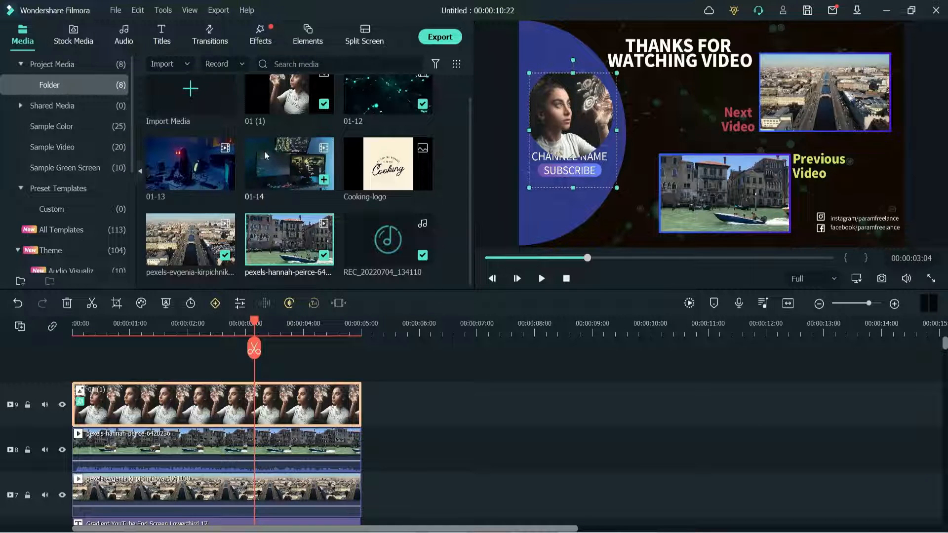
pyautogui.doubleClick(385, 165)
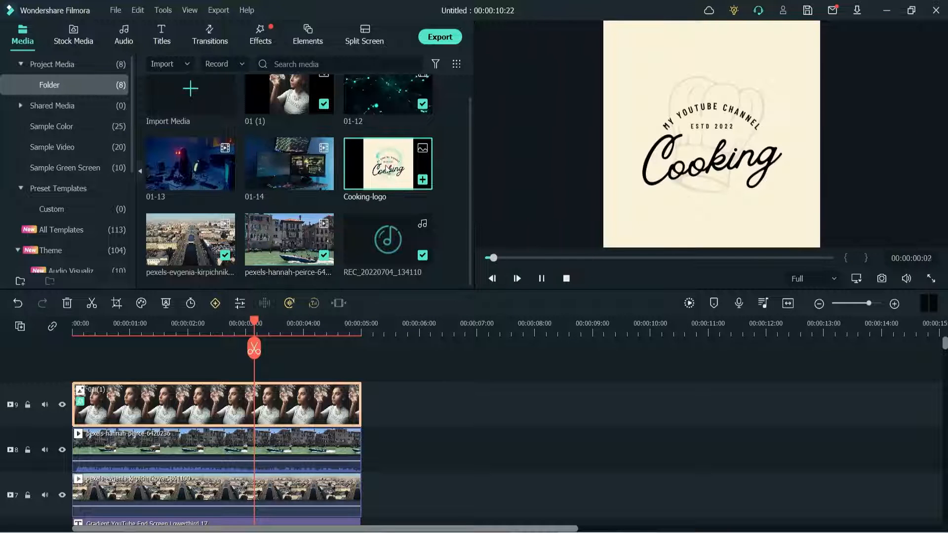
pyautogui.moveTo(385, 165); pyautogui.dragTo(150, 395)
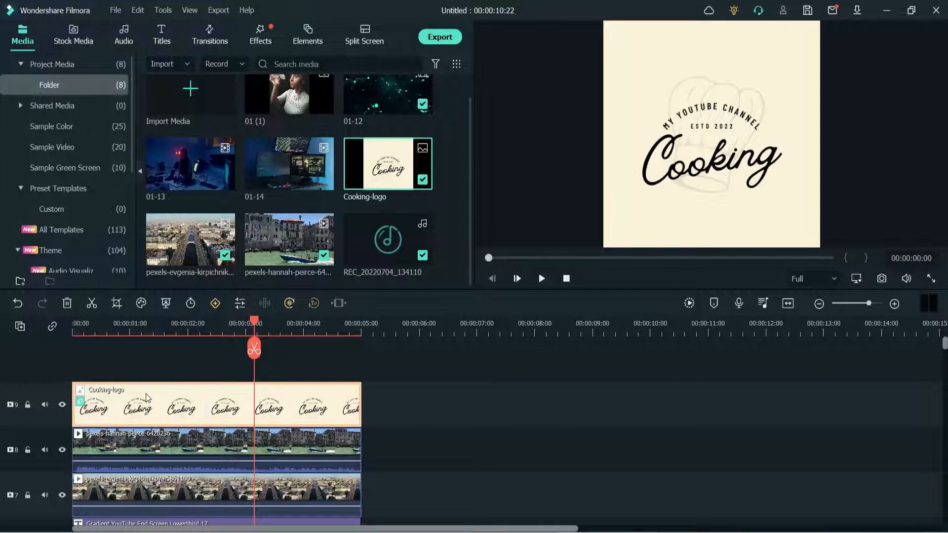
pyautogui.click(211, 326)
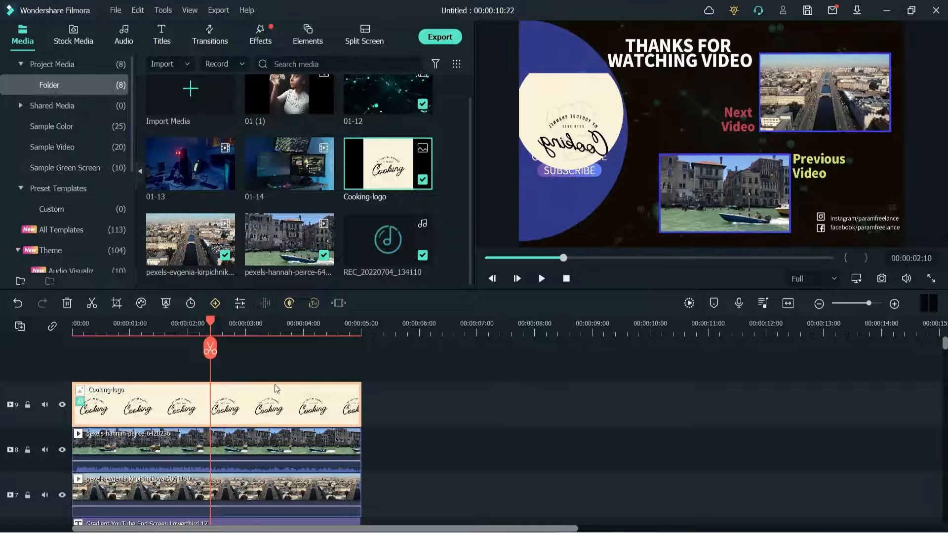
pyautogui.click(567, 137)
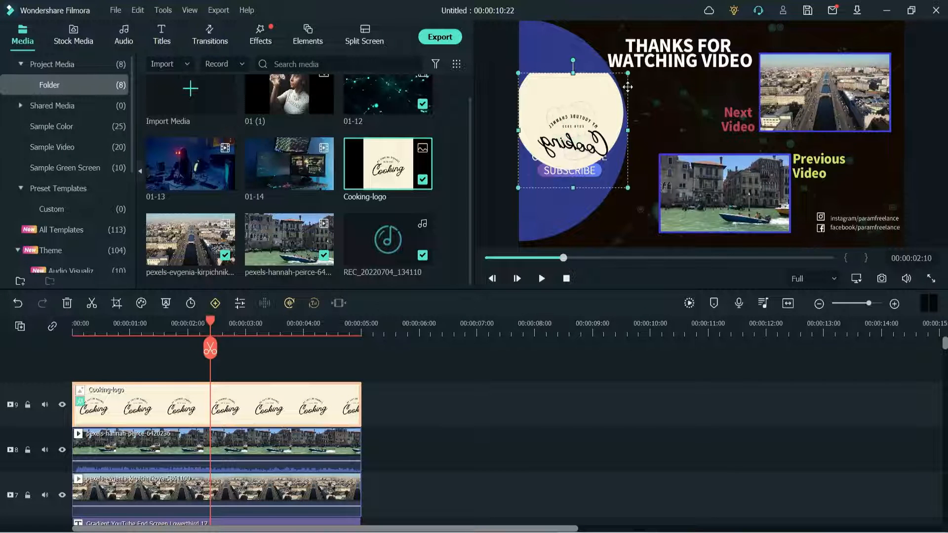
pyautogui.moveTo(628, 74); pyautogui.dragTo(617, 74)
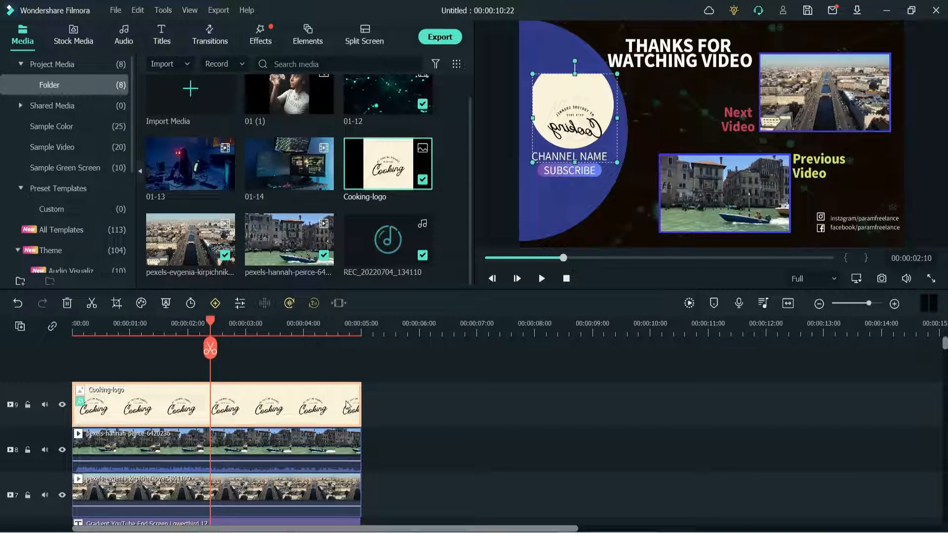
# - Swap the mirrored logo clip for a fresh Cooking-logo clip on track 9, scaled down to cover the white profile circle
pyautogui.press('Delete')
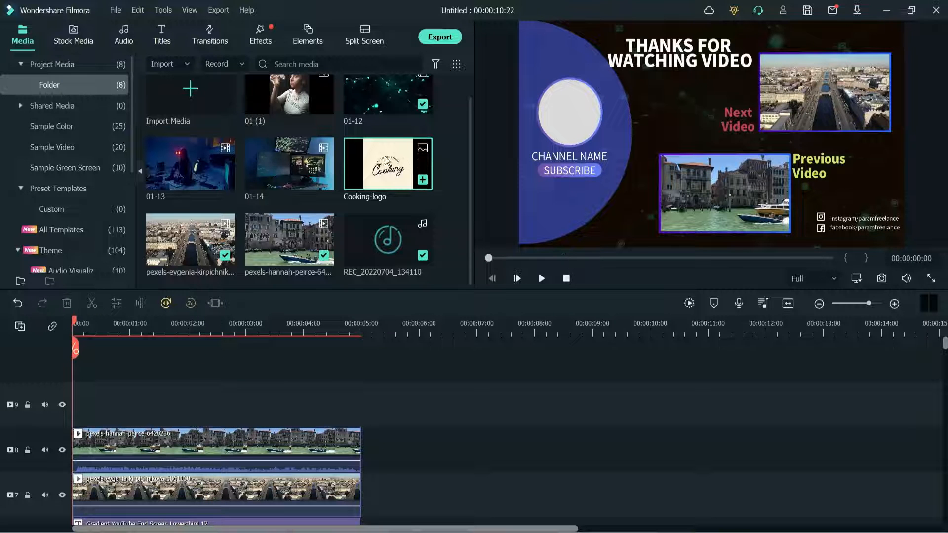
pyautogui.moveTo(226, 339); pyautogui.dragTo(352, 401)
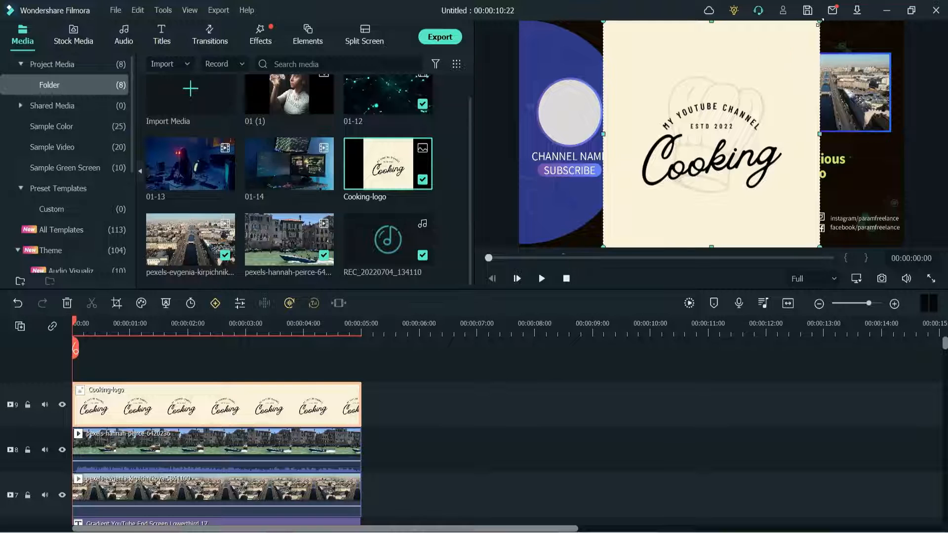
pyautogui.moveTo(818, 23); pyautogui.dragTo(659, 167)
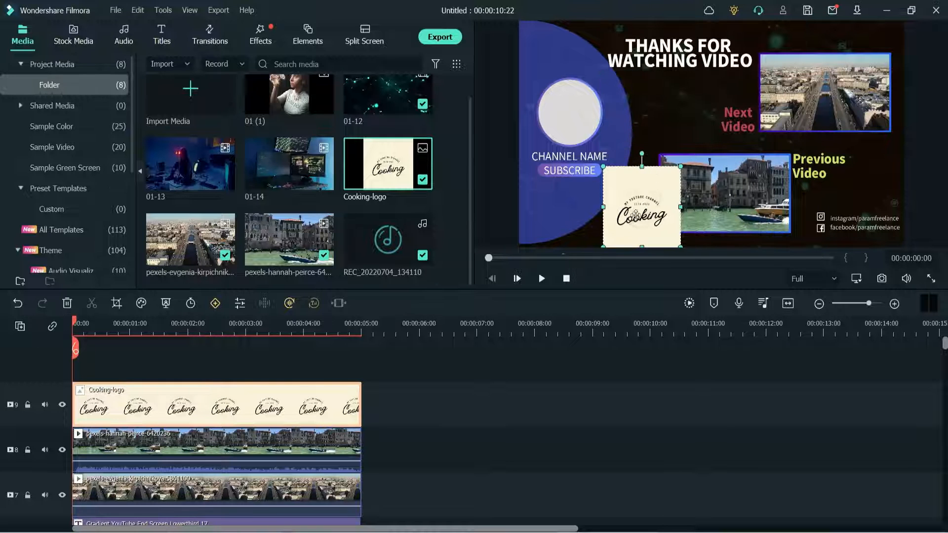
pyautogui.moveTo(635, 215); pyautogui.dragTo(593, 118)
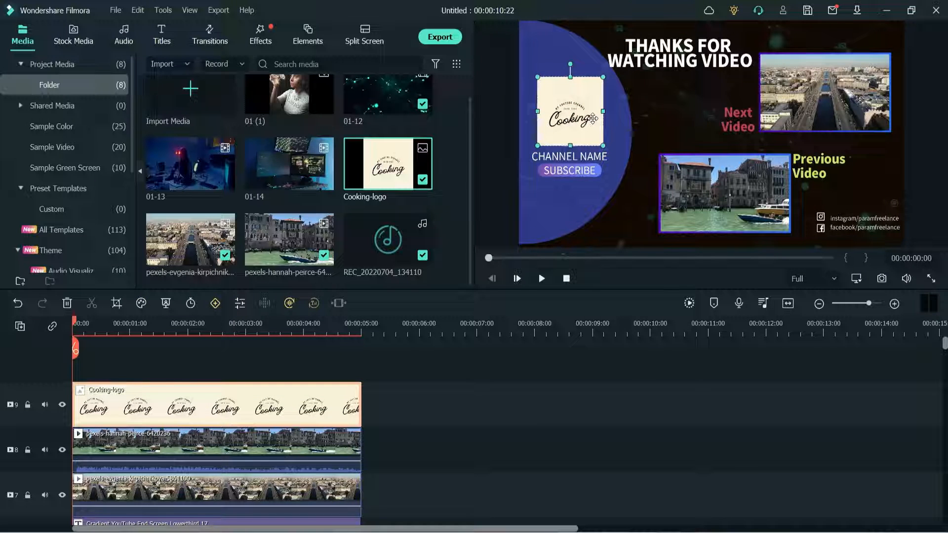
# - Apply a Circle mask to the Cooking logo and resize the mask to a round shape that fits the profile circle
pyautogui.doubleClick(138, 403)
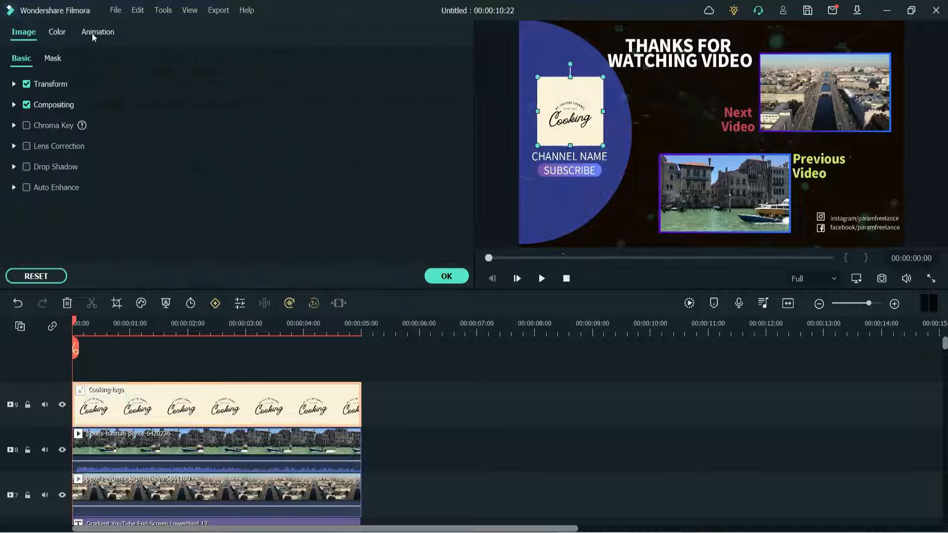
pyautogui.click(52, 59)
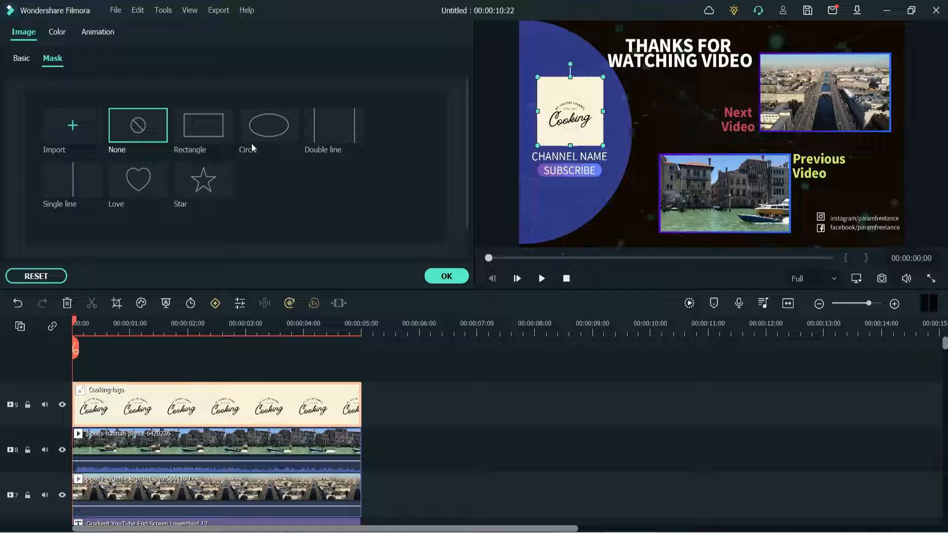
pyautogui.click(265, 132)
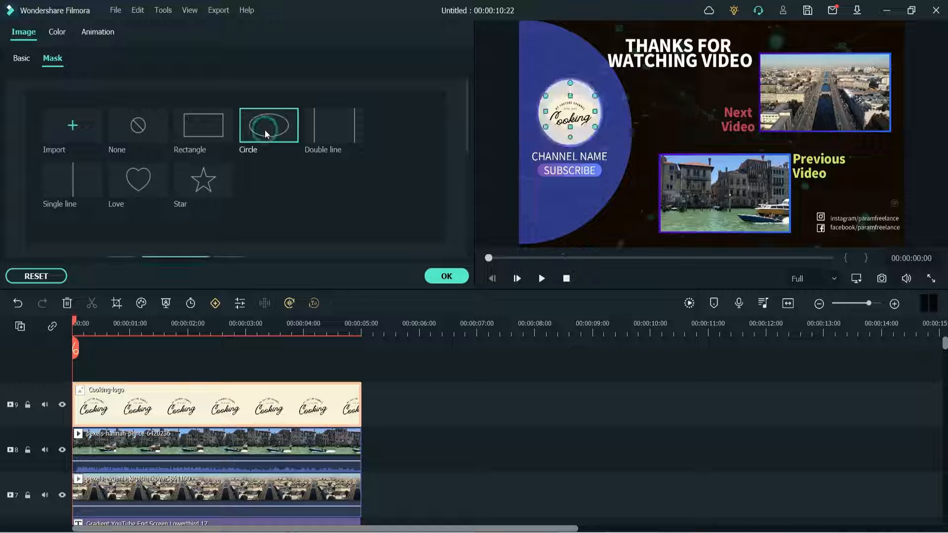
pyautogui.scroll(-2, 295, 201)
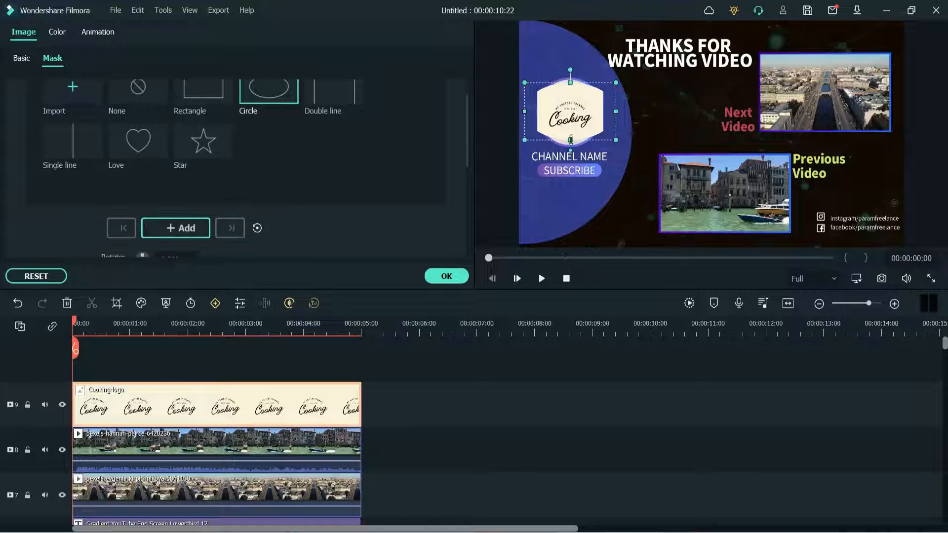
pyautogui.moveTo(570, 140); pyautogui.dragTo(568, 156)
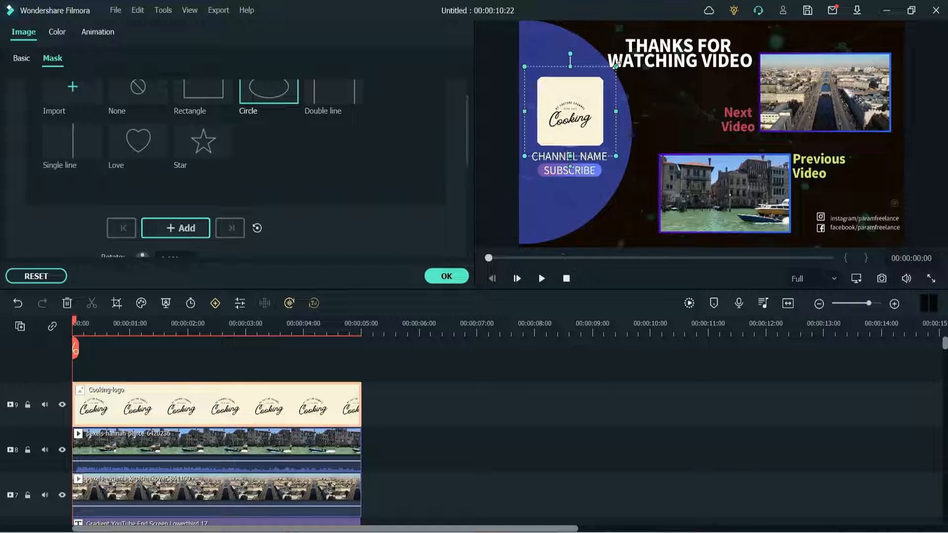
pyautogui.moveTo(615, 67); pyautogui.dragTo(599, 76)
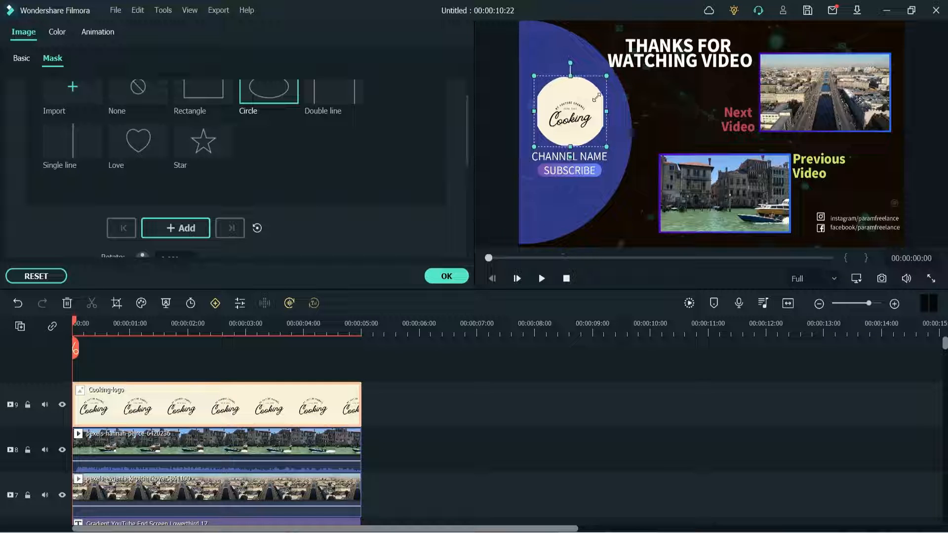
pyautogui.click(446, 277)
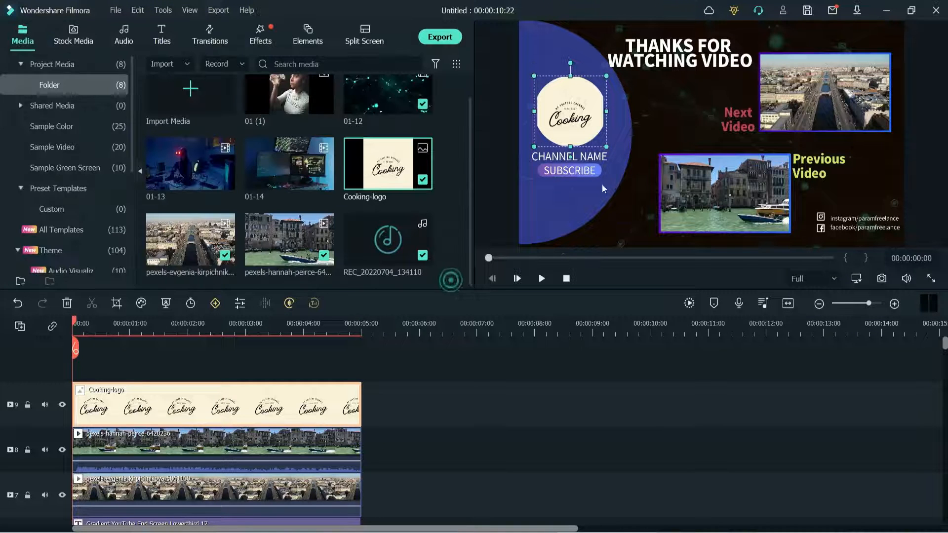
# - Change the CHANNEL NAME text under the logo to "Quick TIps" and accept the title edit
pyautogui.click(553, 157)
pyautogui.doubleClick(553, 157)
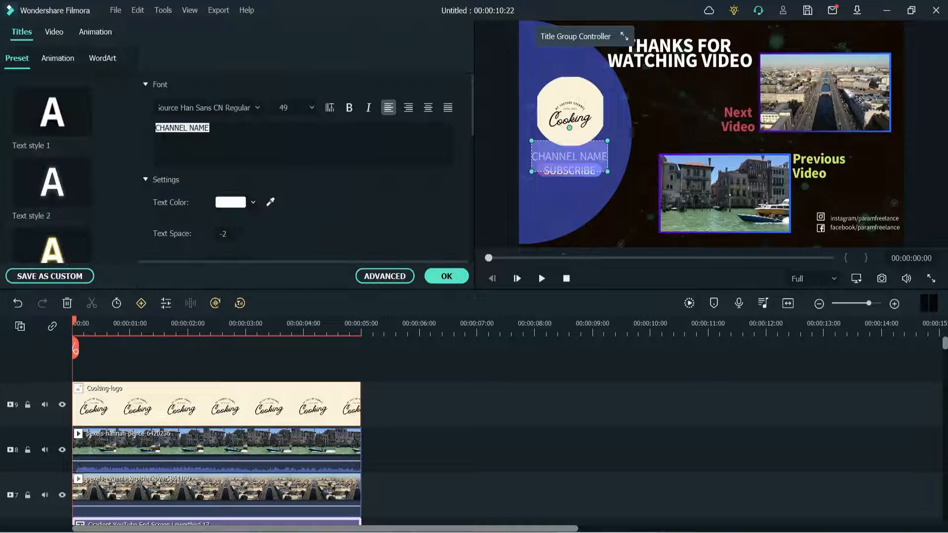
pyautogui.write('Quick TIps')
pyautogui.click(567, 187)
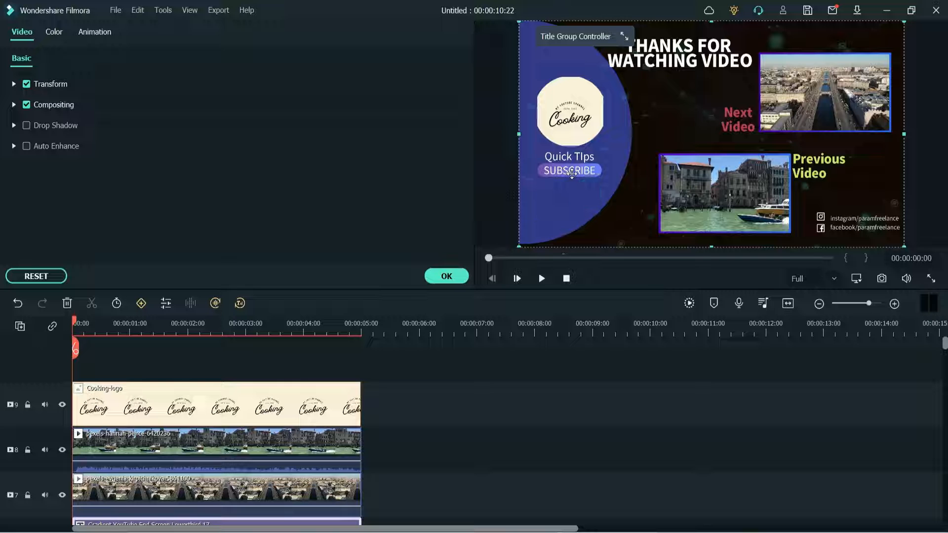
pyautogui.click(445, 276)
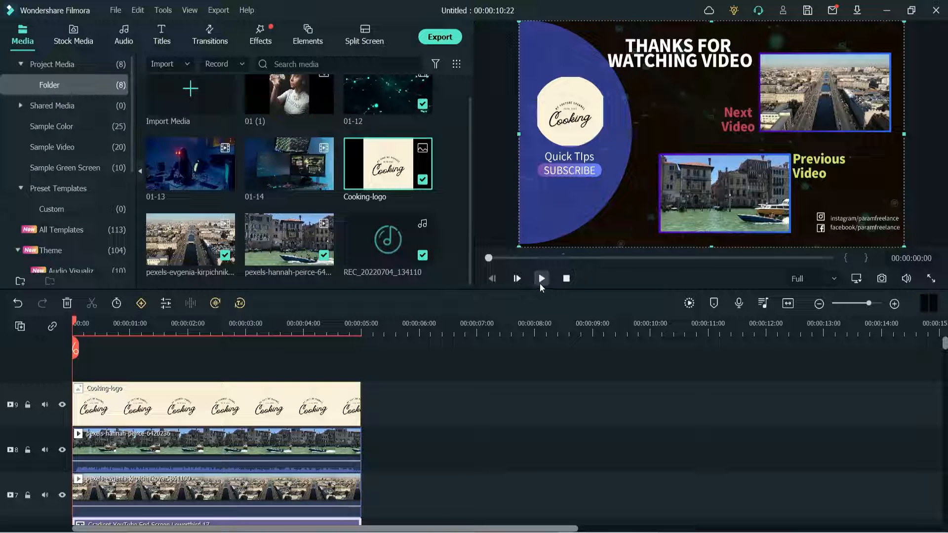
# - Preview the end screen and delete the leftover REC_20220704_134110 audio that extends past the template's end
pyautogui.click(541, 278)
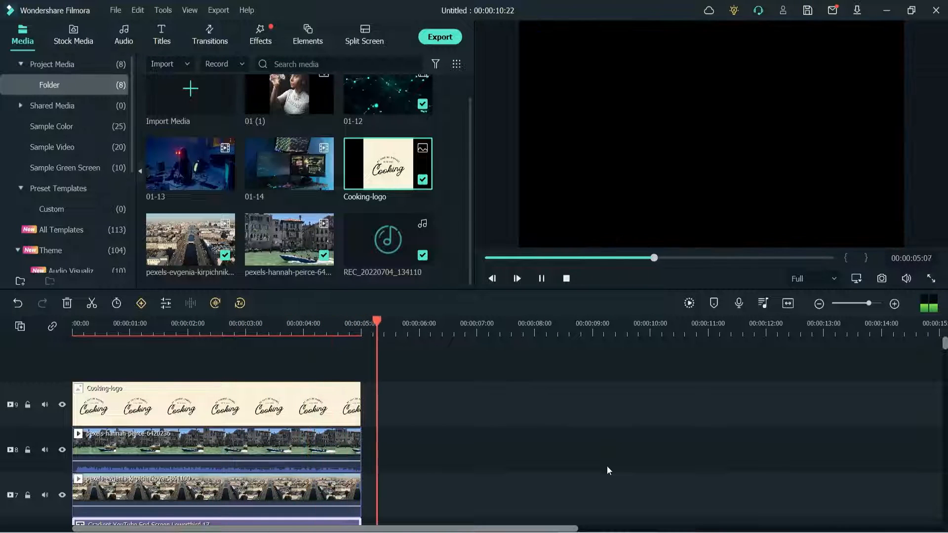
pyautogui.scroll(-8, 608, 464)
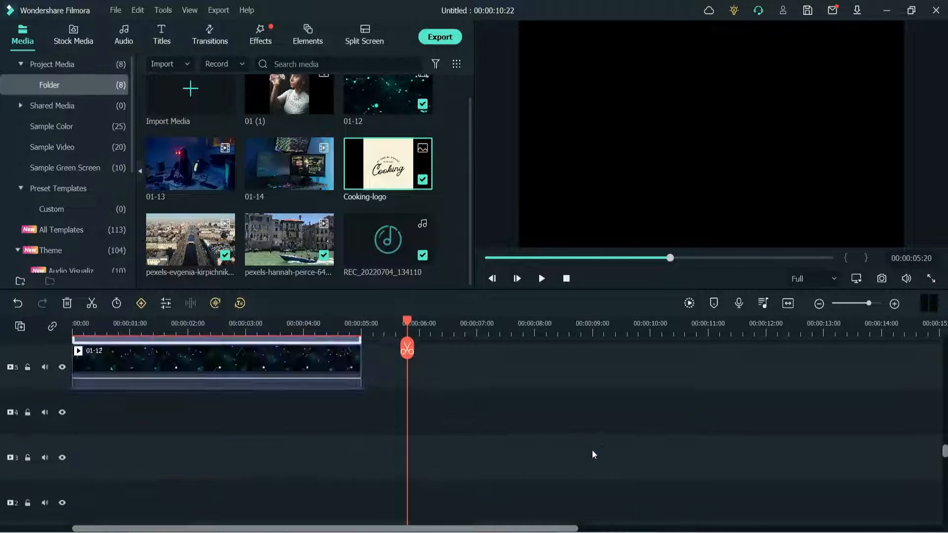
pyautogui.click(544, 503)
pyautogui.press('Delete')
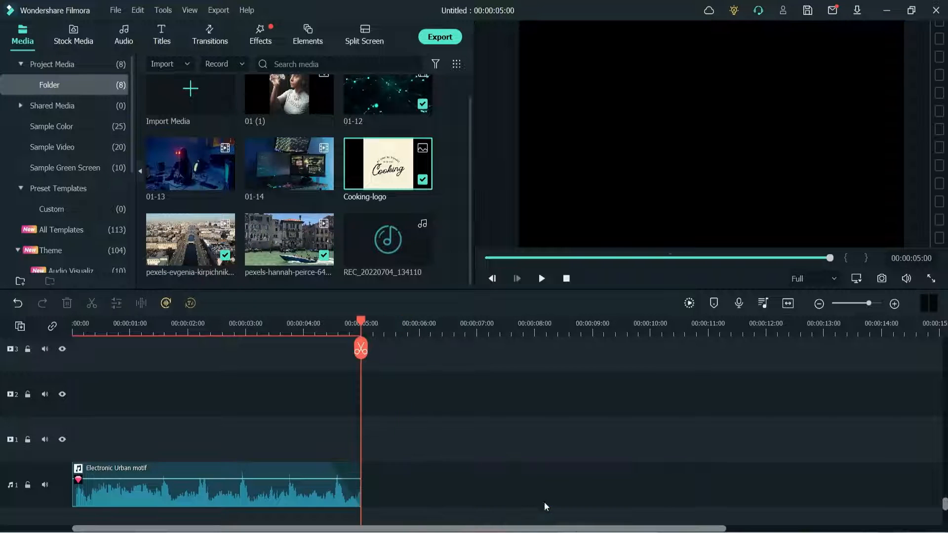
pyautogui.scroll(3, 492, 429)
pyautogui.scroll(5, 492, 429)
pyautogui.press('space')
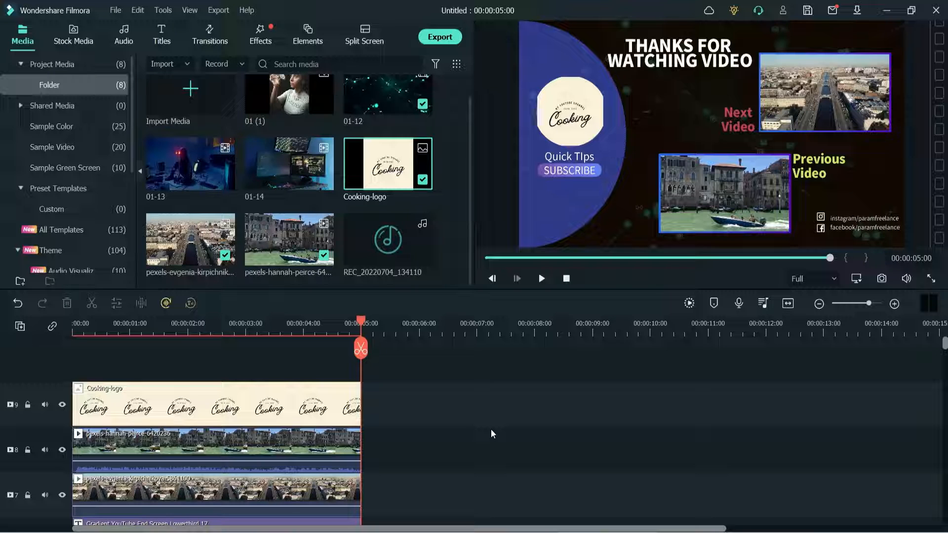
# - Export the end screen to the computer as an MP4 file named tech-channel-end-screen
pyautogui.click(439, 37)
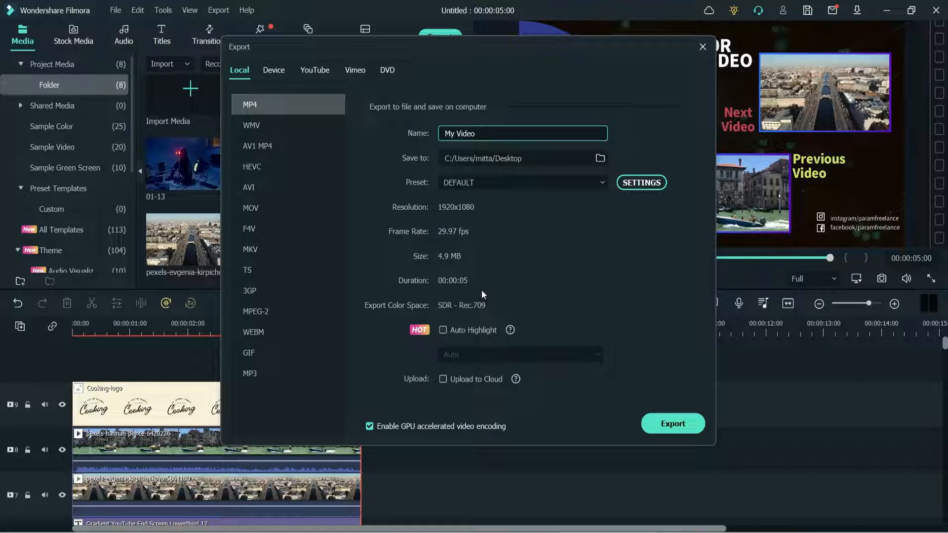
pyautogui.tripleClick(508, 129)
pyautogui.write('tech-channel-end-screen')
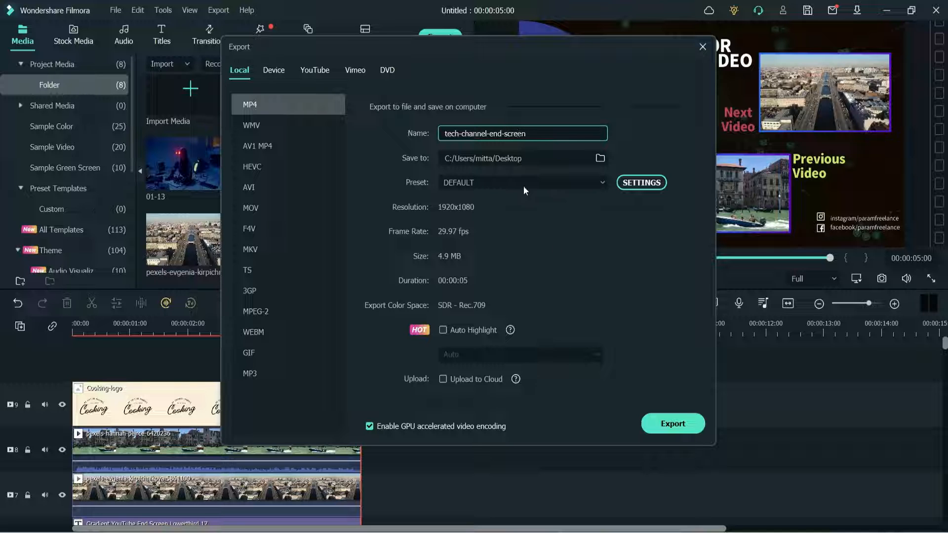
pyautogui.click(673, 425)
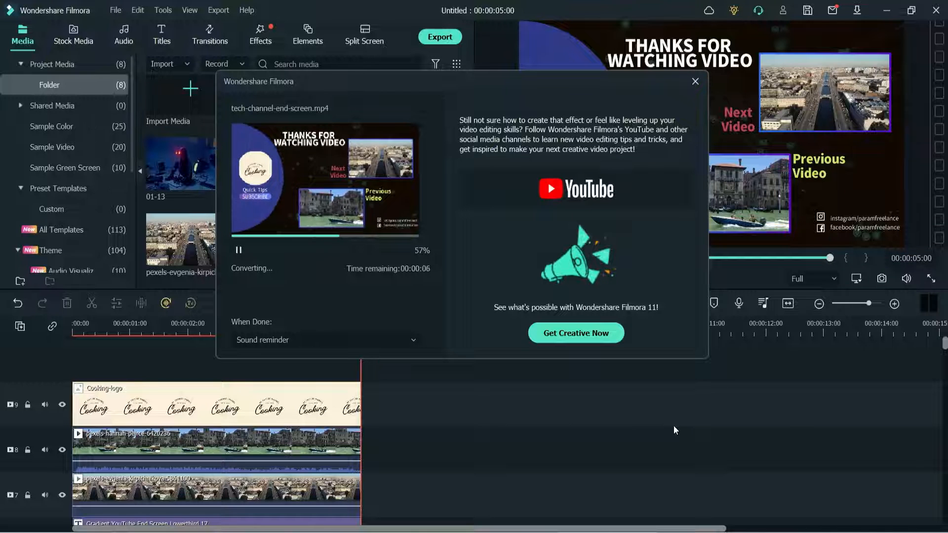
# - View the finished end screen in full screen and return to the editing view
pyautogui.click(374, 334)
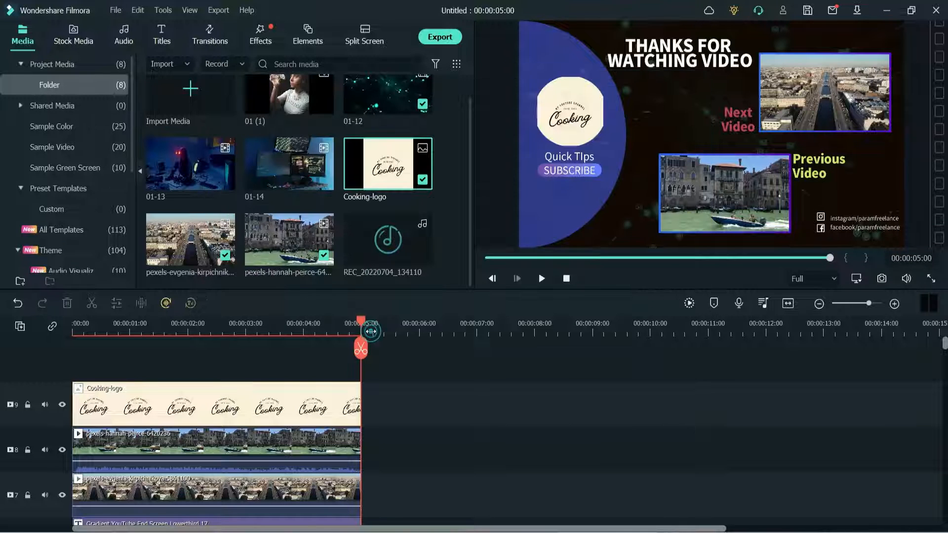
pyautogui.click(931, 279)
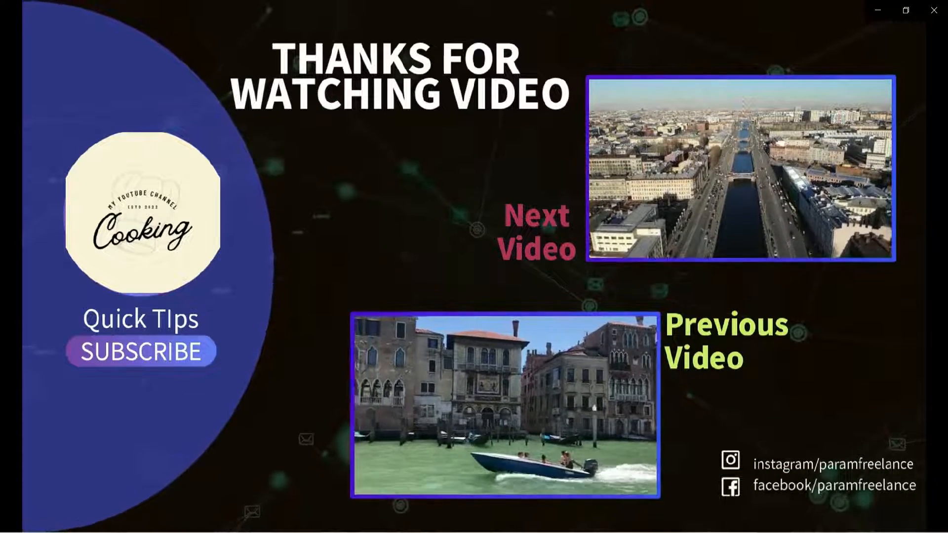
pyautogui.click(491, 394)
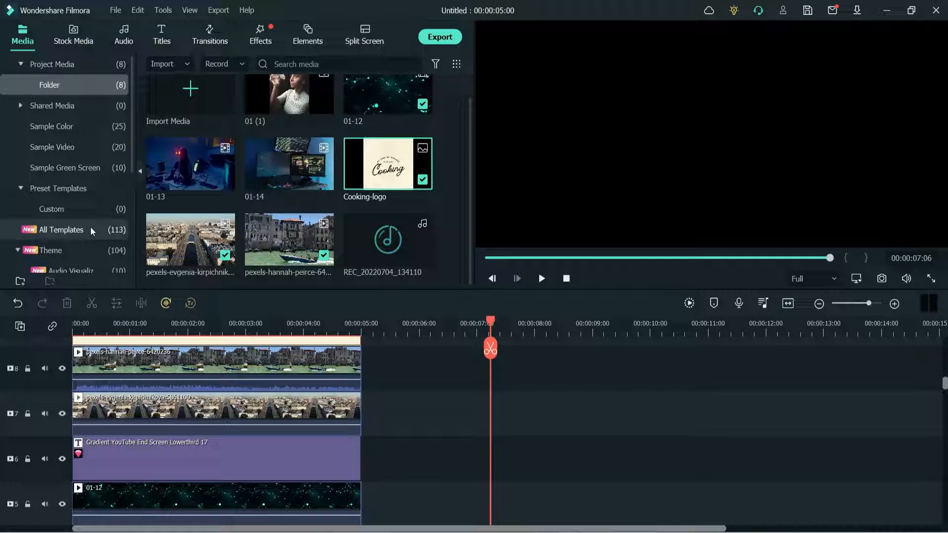
# - Browse the Youtube Channel theme templates and look over the tracks of the current timeline
pyautogui.scroll(-3, 92, 229)
pyautogui.click(72, 229)
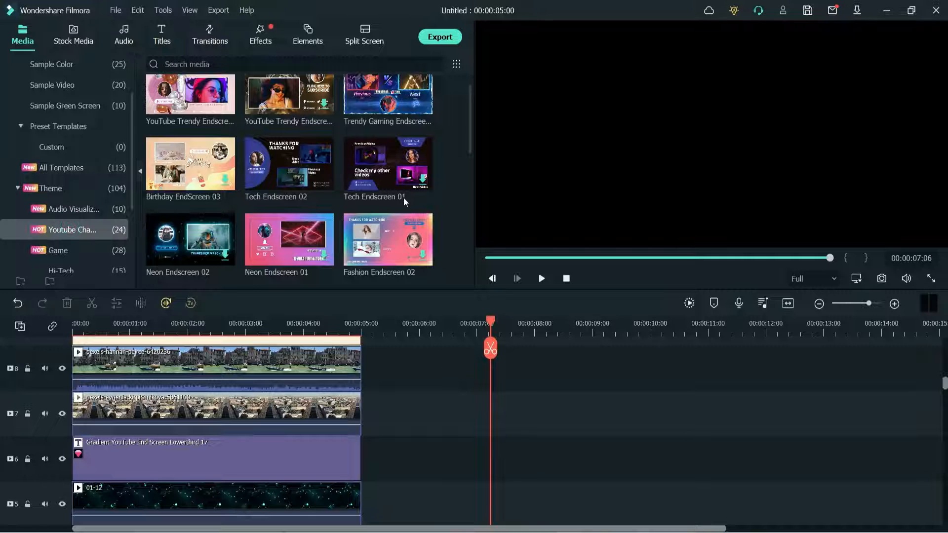
pyautogui.scroll(-2, 423, 378)
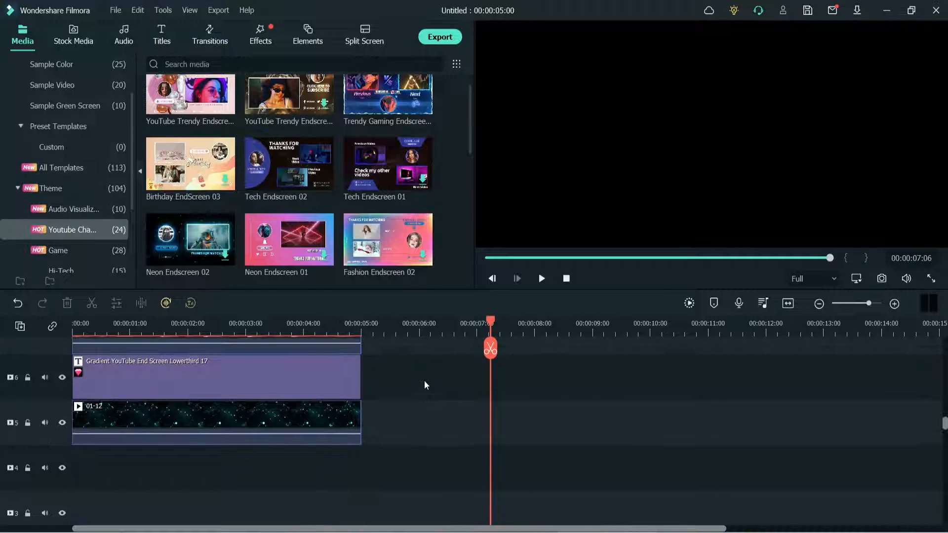
pyautogui.scroll(4, 425, 380)
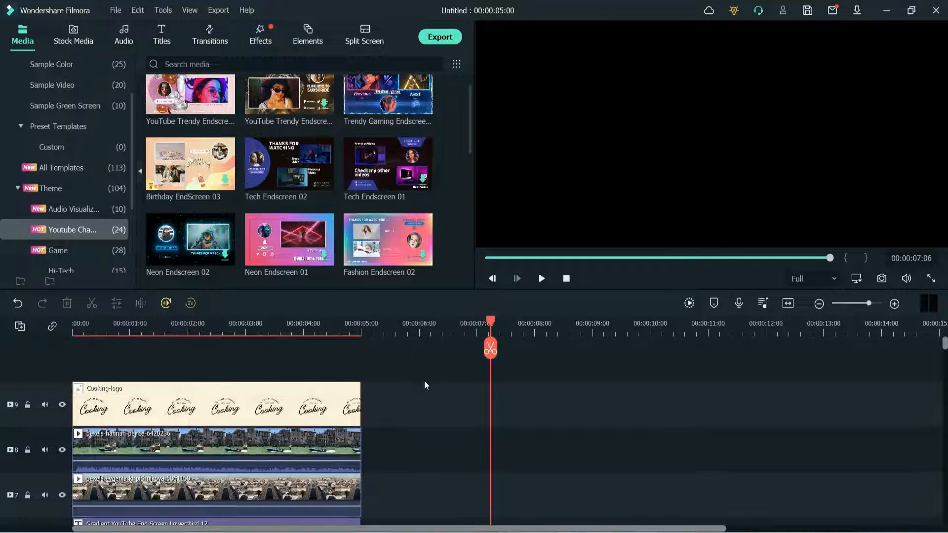
# - Delete all clips of the finished end screen from the timeline and remove the empty tracks
pyautogui.click(425, 407)
pyautogui.click(262, 366)
pyautogui.hotkey('ctrl', 'a')
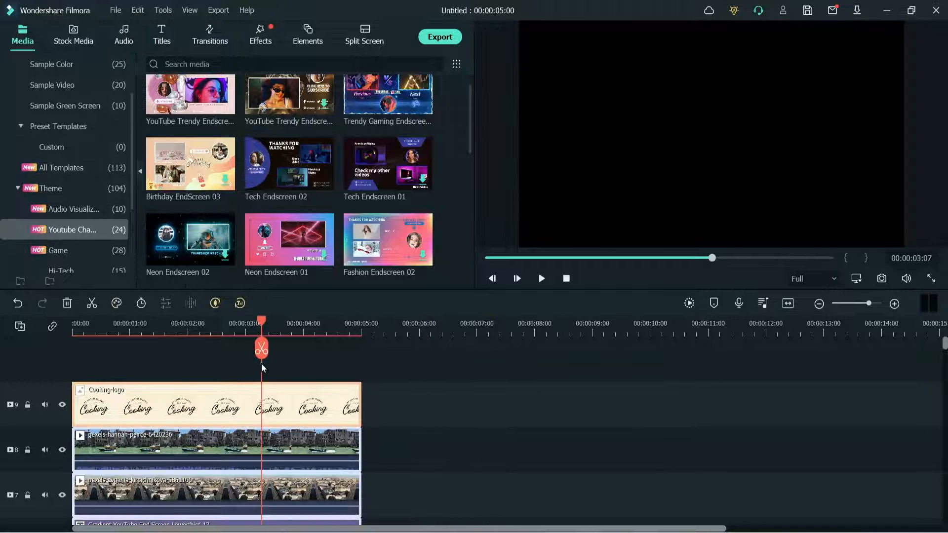
pyautogui.press('Delete')
pyautogui.rightClick(21, 437)
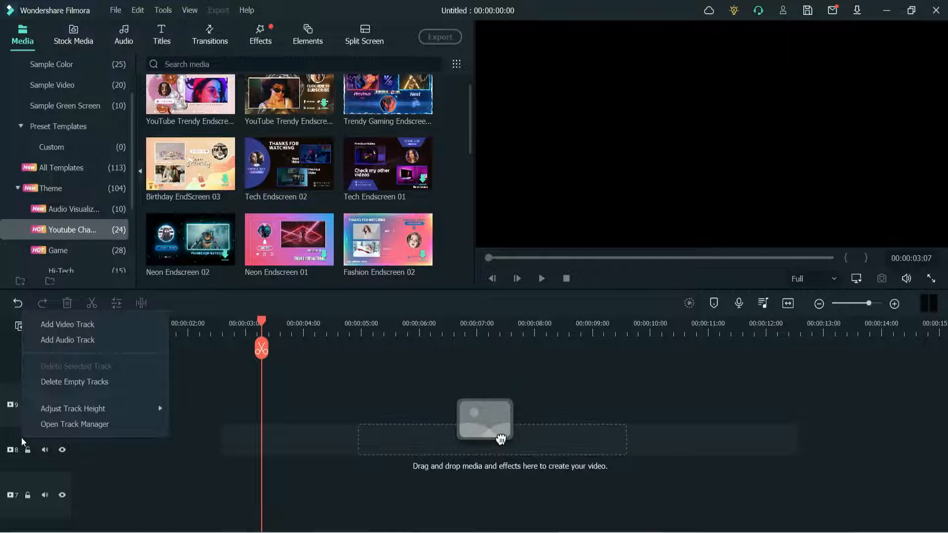
pyautogui.click(71, 382)
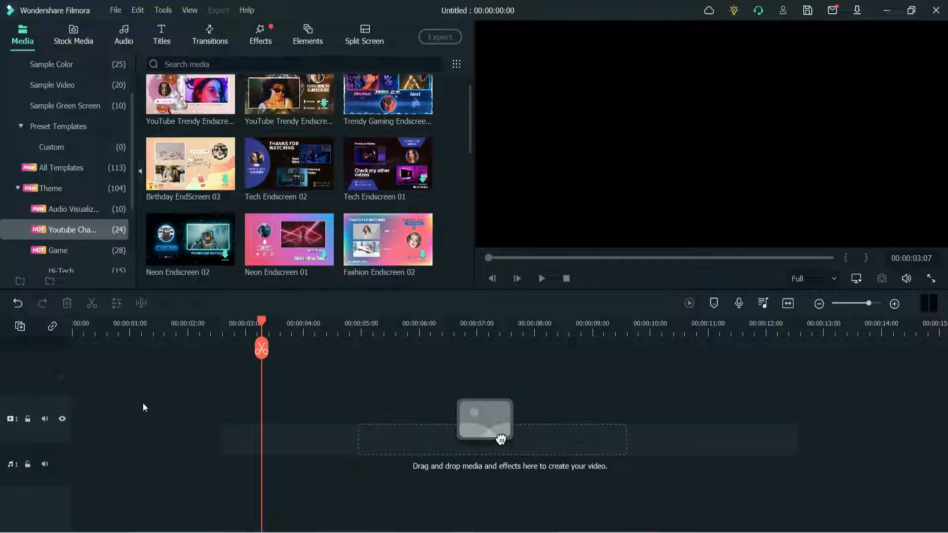
# - Delete all project media except the Cooking-logo image and the two pexels clips, and pause the clip preview
pyautogui.scroll(3, 70, 93)
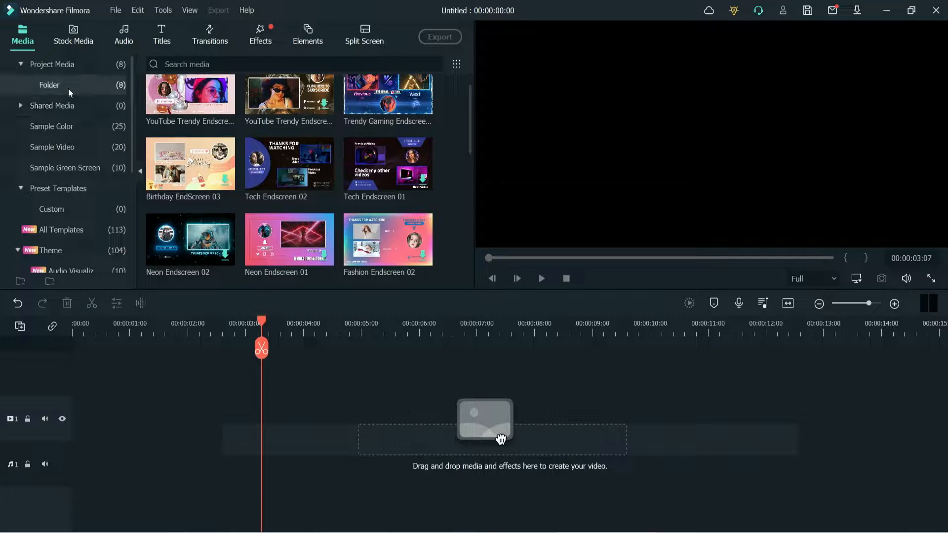
pyautogui.doubleClick(60, 63)
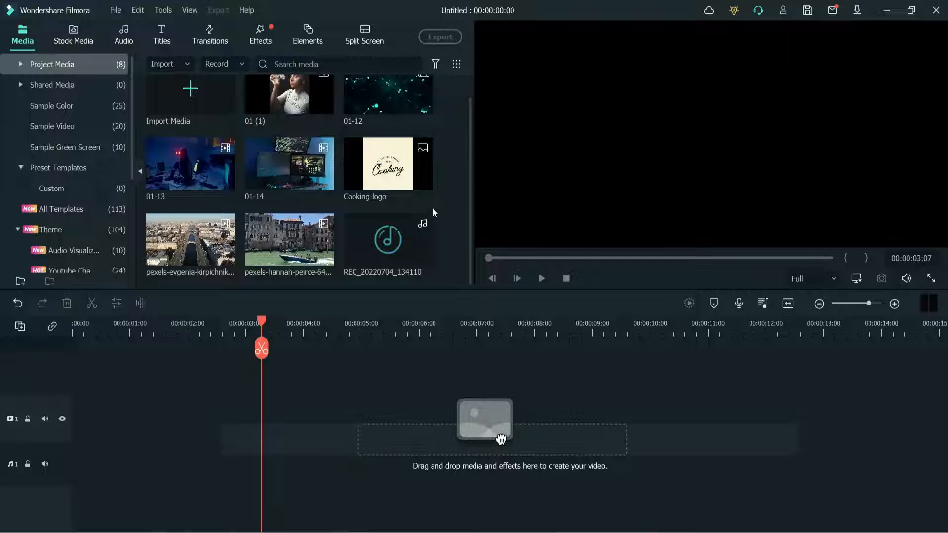
pyautogui.hotkey('ctrl', 'a')
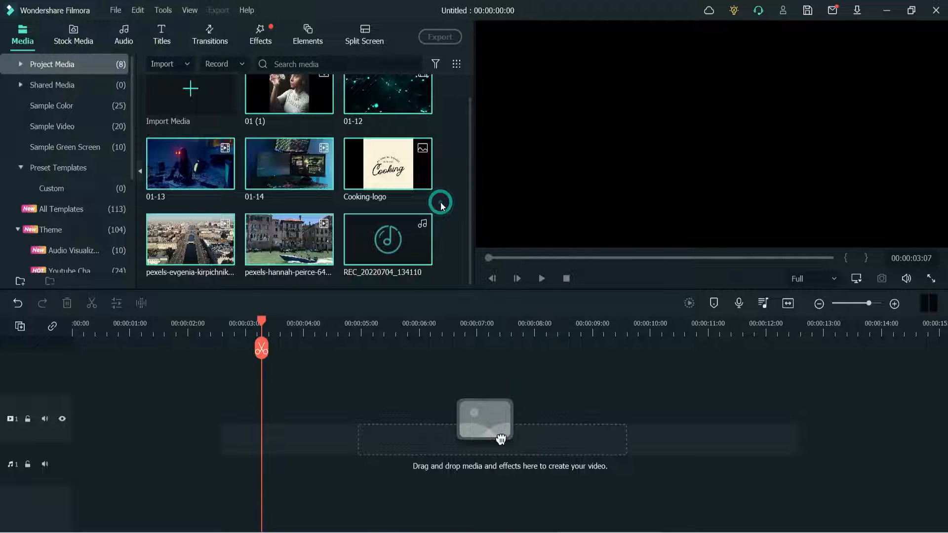
pyautogui.keyDown('ctrl'); pyautogui.click(395, 166); pyautogui.keyUp('ctrl')
pyautogui.keyDown('ctrl'); pyautogui.click(293, 235); pyautogui.keyUp('ctrl')
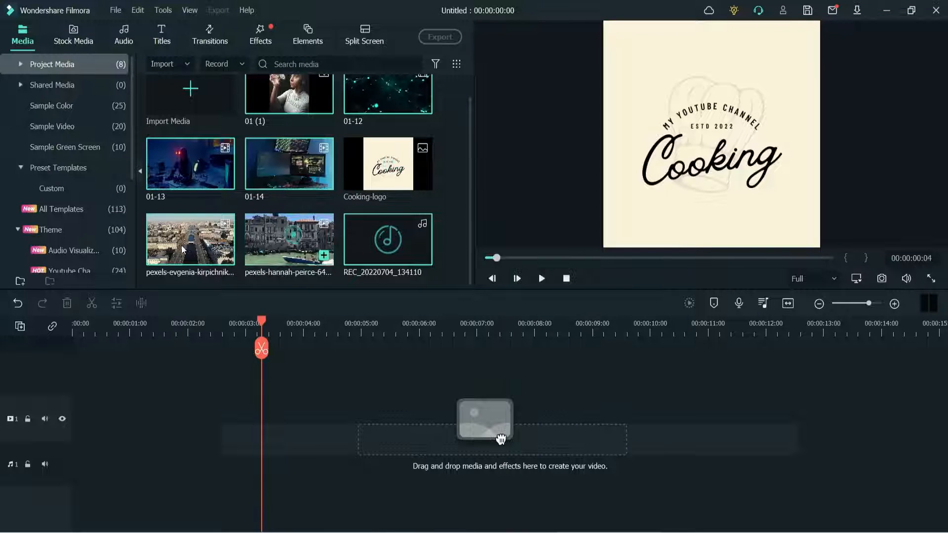
pyautogui.keyDown('ctrl'); pyautogui.click(183, 247); pyautogui.keyUp('ctrl')
pyautogui.press('Delete')
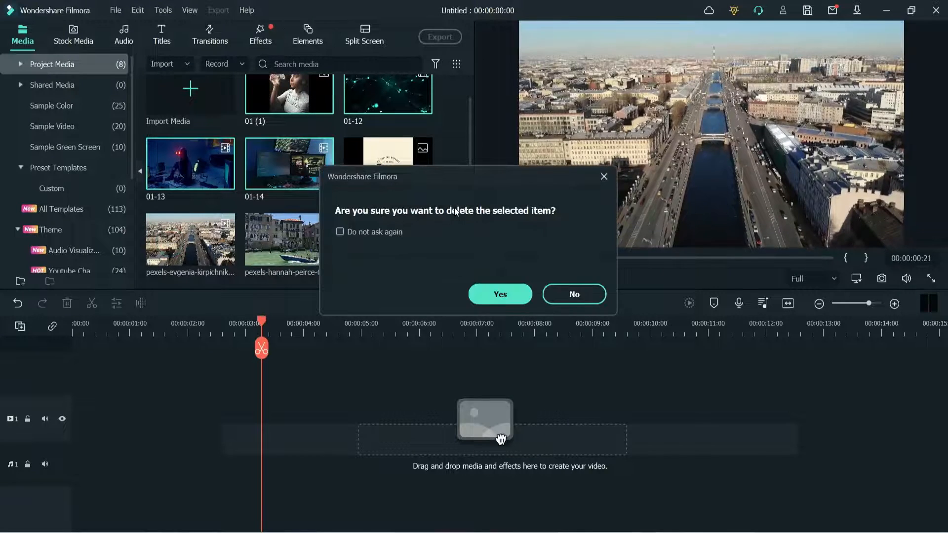
pyautogui.click(493, 298)
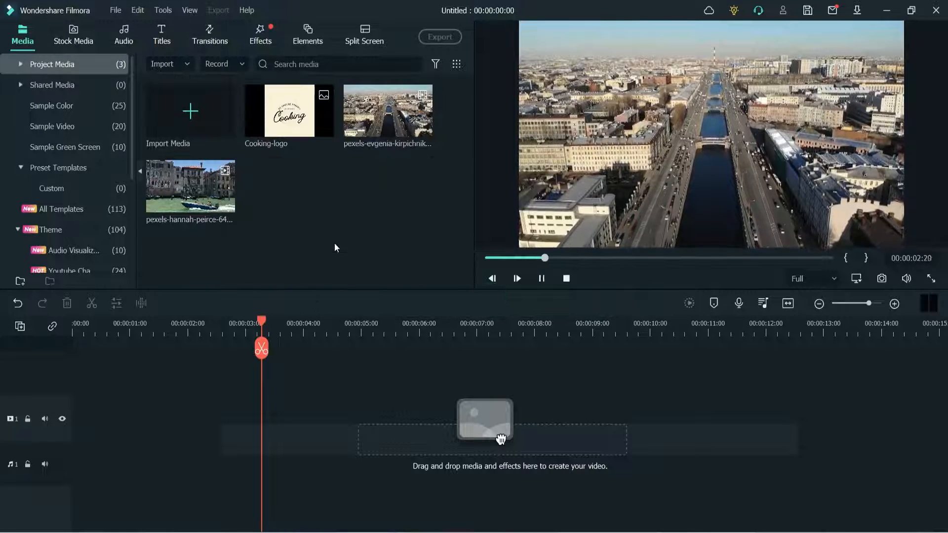
pyautogui.press('space')
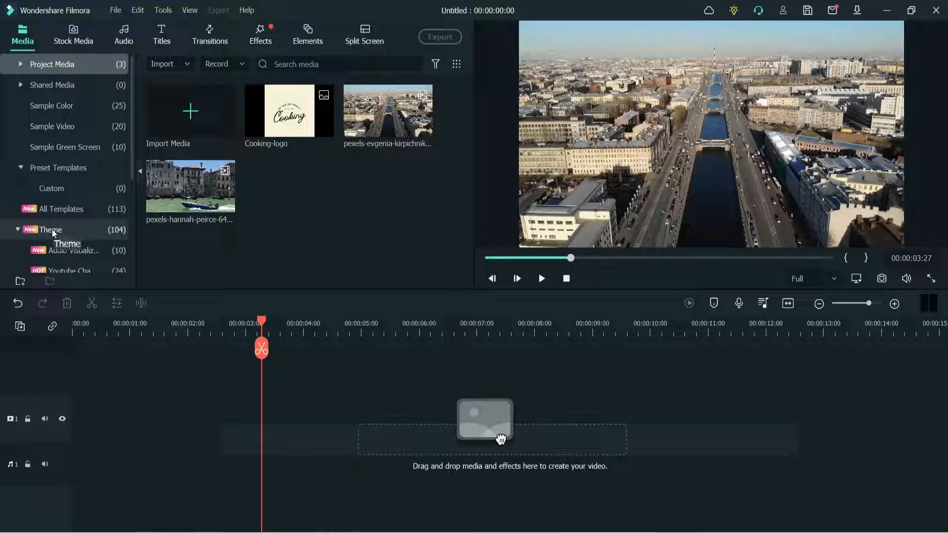
# - Add the Game Endscreen GTA template from the Youtube Channel theme to the start of the empty timeline
pyautogui.click(70, 270)
pyautogui.scroll(-5, 459, 190)
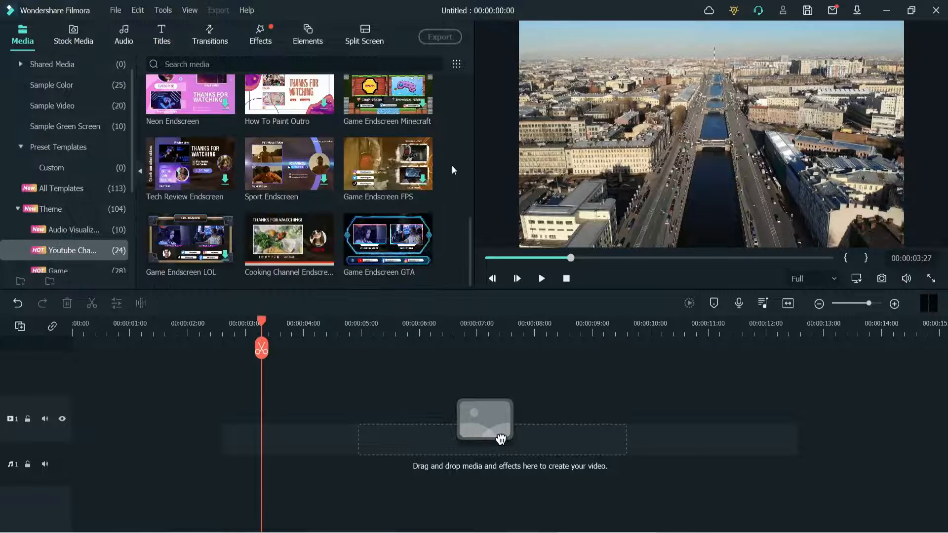
pyautogui.click(379, 244)
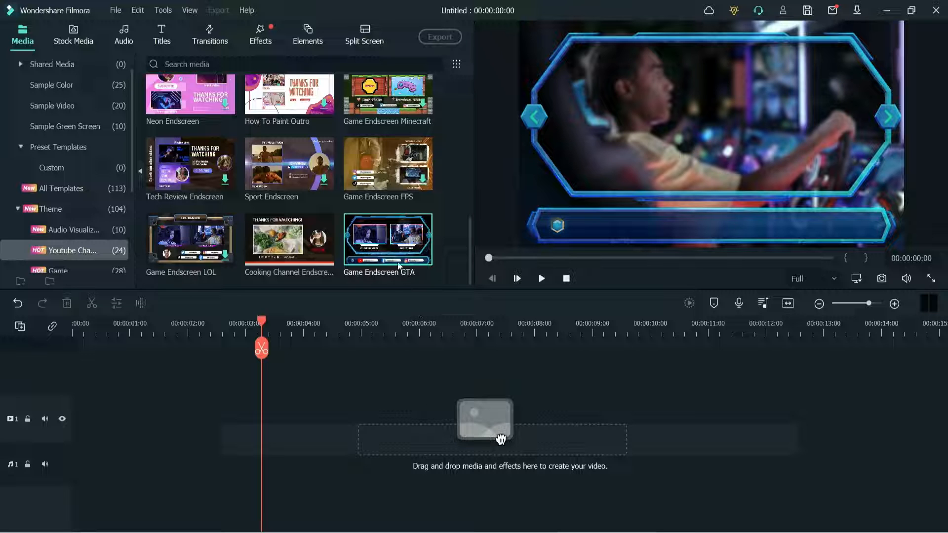
pyautogui.moveTo(500, 439); pyautogui.dragTo(52, 475)
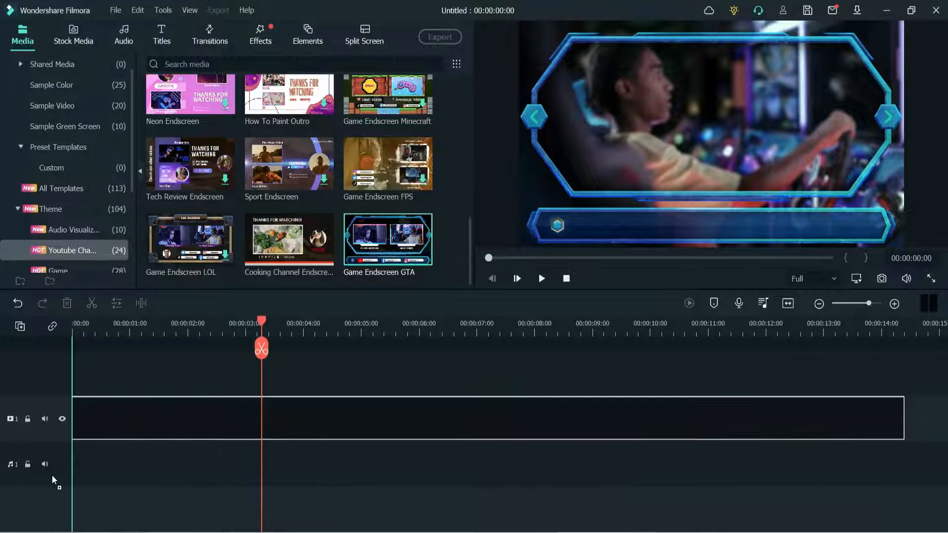
# - Examine the tracks of the game end screen template and its frame at about 00:00:08:18
pyautogui.click(933, 414)
pyautogui.moveTo(924, 319); pyautogui.dragTo(593, 333)
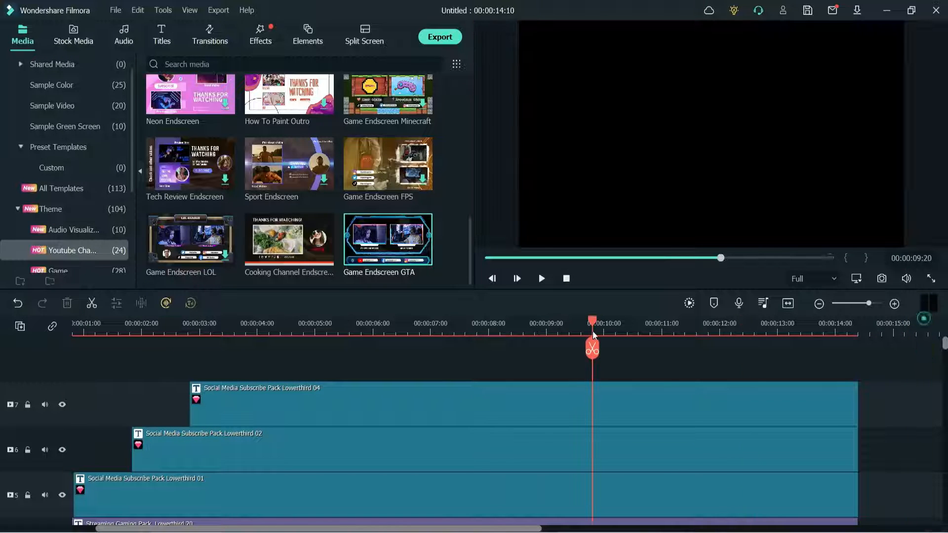
pyautogui.click(911, 399)
pyautogui.scroll(-5, 911, 410)
pyautogui.scroll(-1, 911, 415)
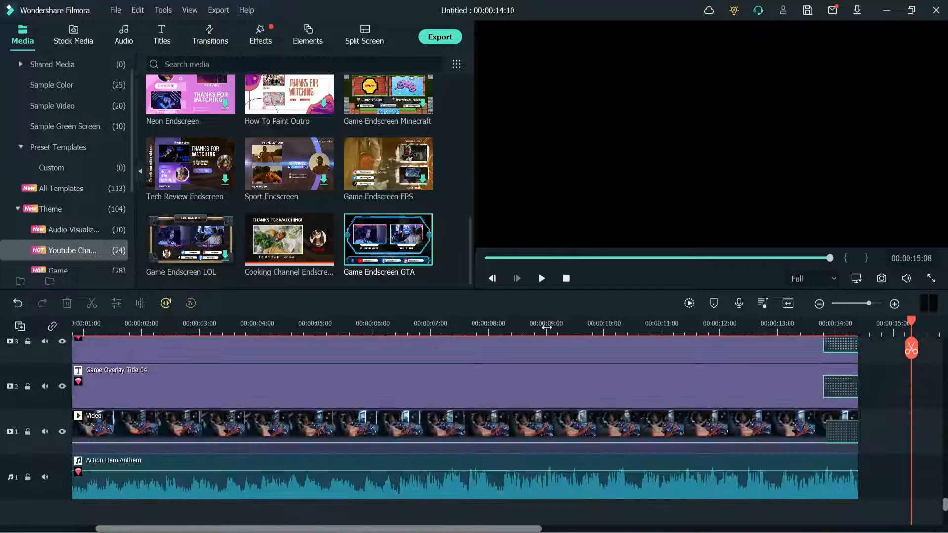
pyautogui.click(530, 327)
pyautogui.scroll(2, 49, 103)
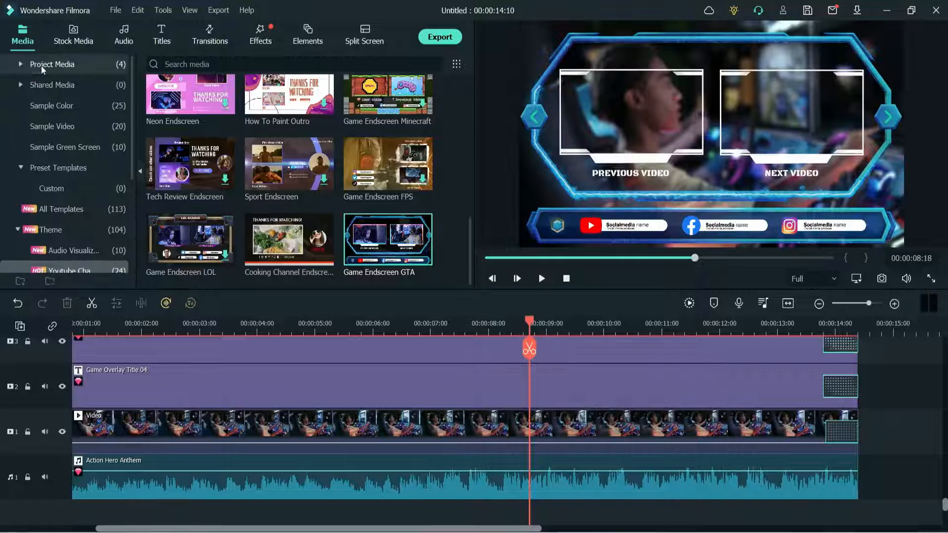
# - Replace the gaming background video on the first video track with the pexels aerial city canal clip from the project media
pyautogui.click(41, 67)
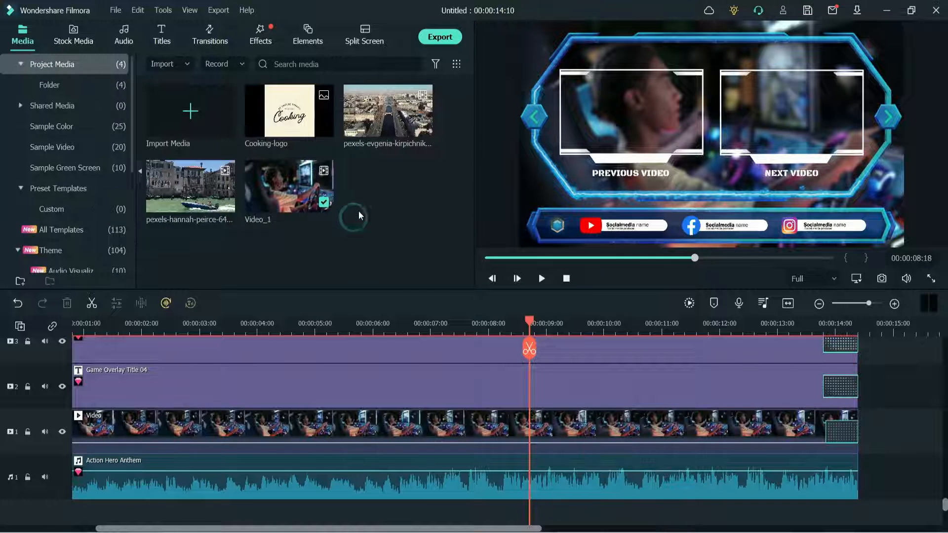
pyautogui.scroll(7, 357, 362)
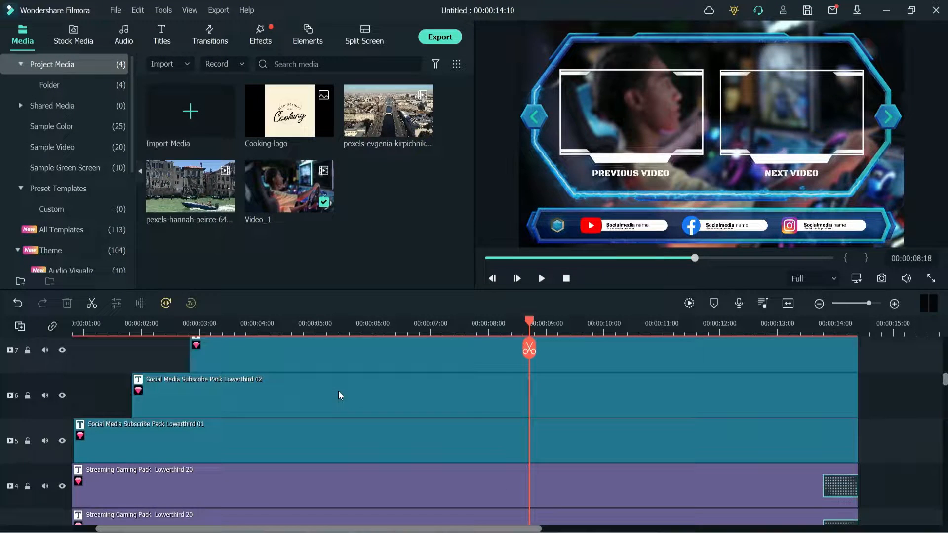
pyautogui.scroll(-5, 339, 394)
pyautogui.scroll(-2, 339, 390)
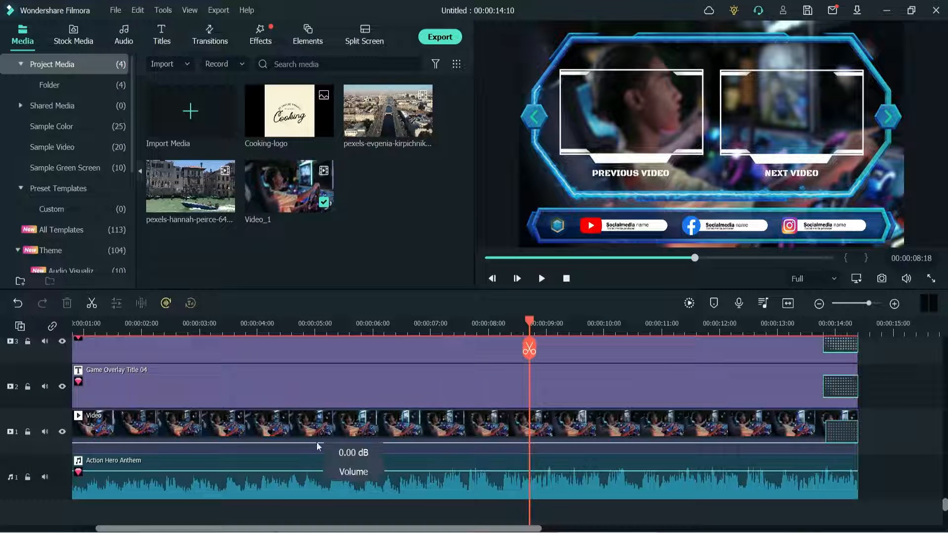
pyautogui.click(528, 53)
pyautogui.click(363, 428)
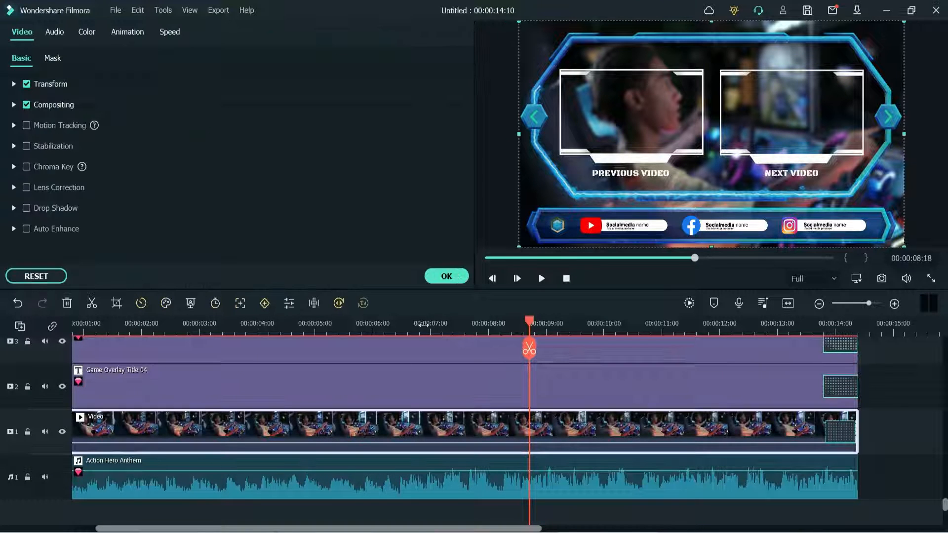
pyautogui.click(464, 278)
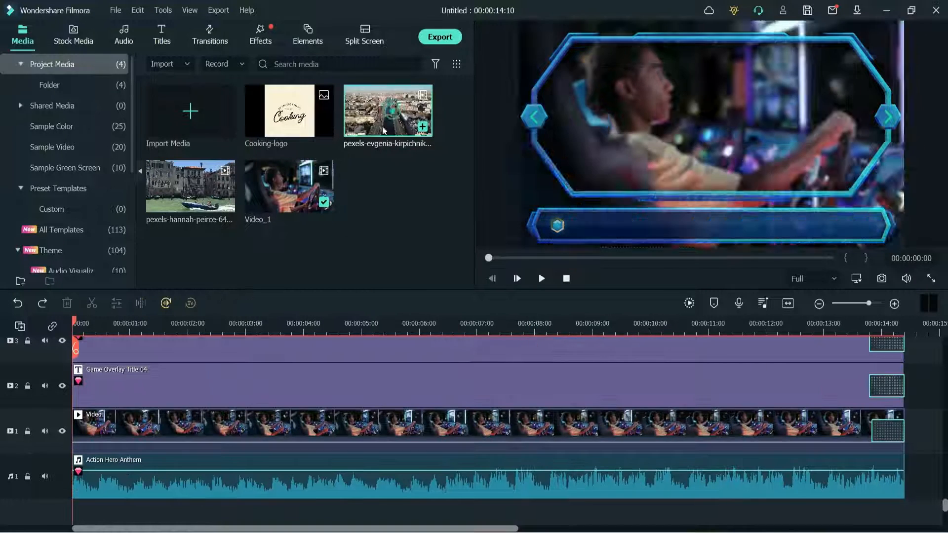
pyautogui.click(391, 117)
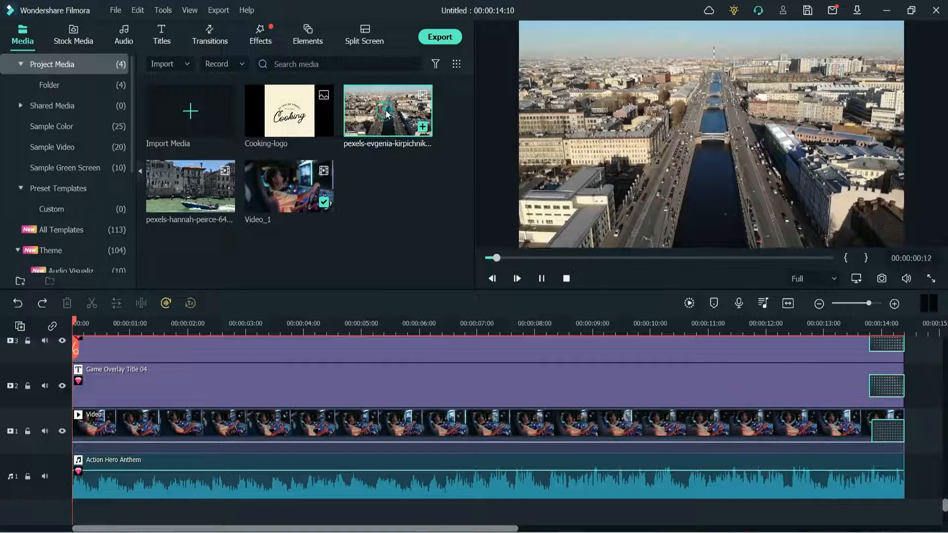
pyautogui.moveTo(391, 116); pyautogui.dragTo(351, 293)
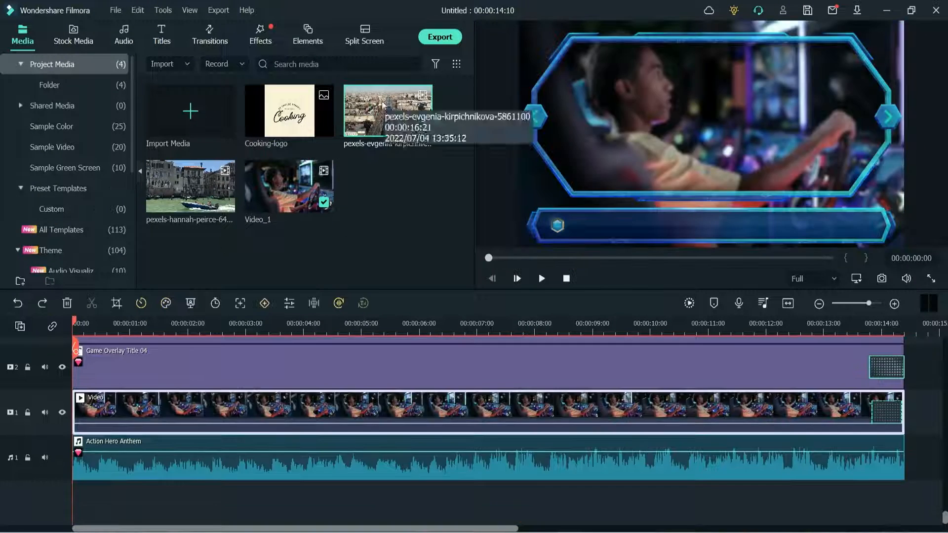
pyautogui.moveTo(383, 109); pyautogui.dragTo(217, 413)
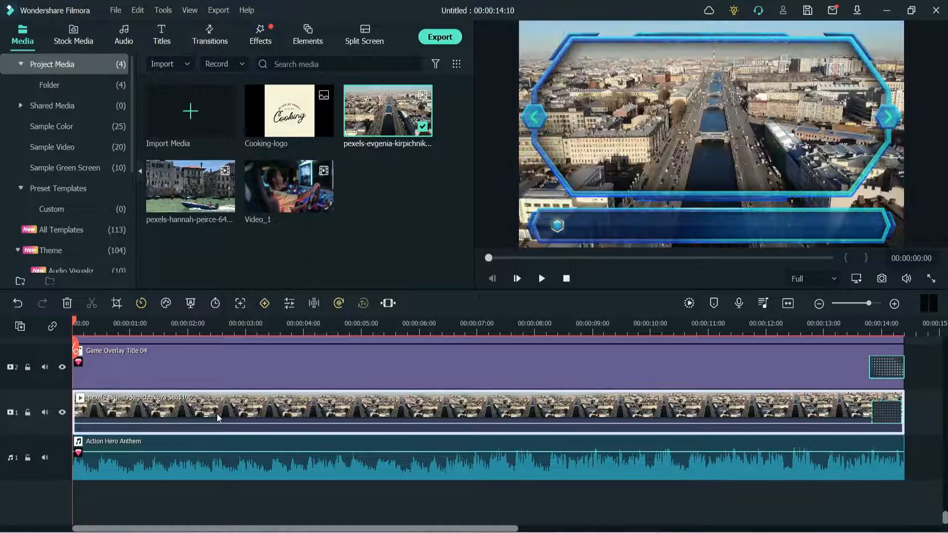
# - Play the end screen from the start to about 00:00:09:09 to check the new background
pyautogui.scroll(5, 666, 378)
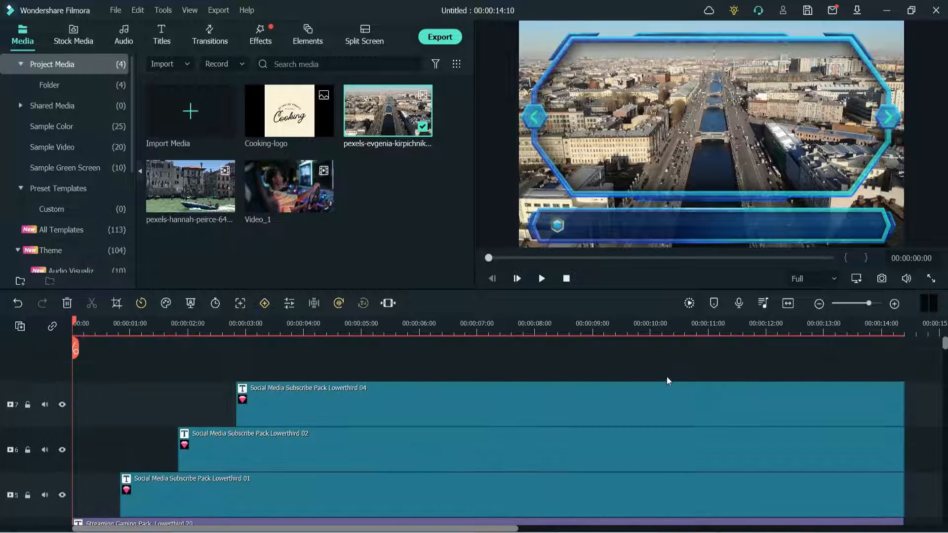
pyautogui.press('space')
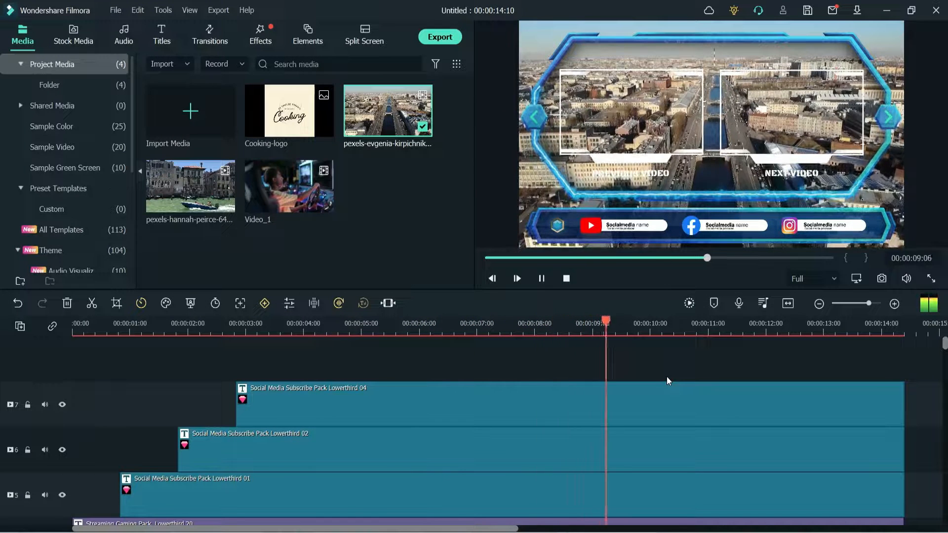
pyautogui.press('space')
# - Change the text color of the PREVIOUS VIDEO title to dark red
pyautogui.click(638, 176)
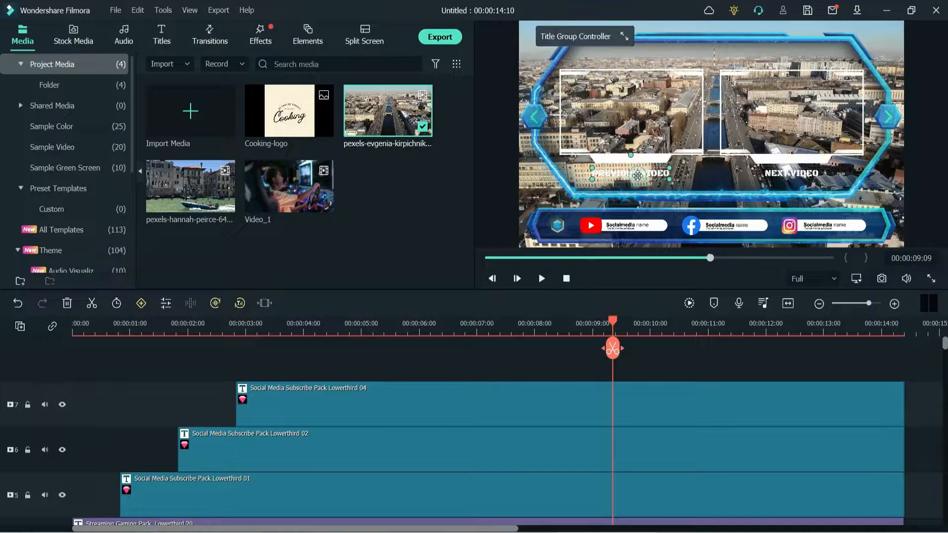
pyautogui.doubleClick(637, 174)
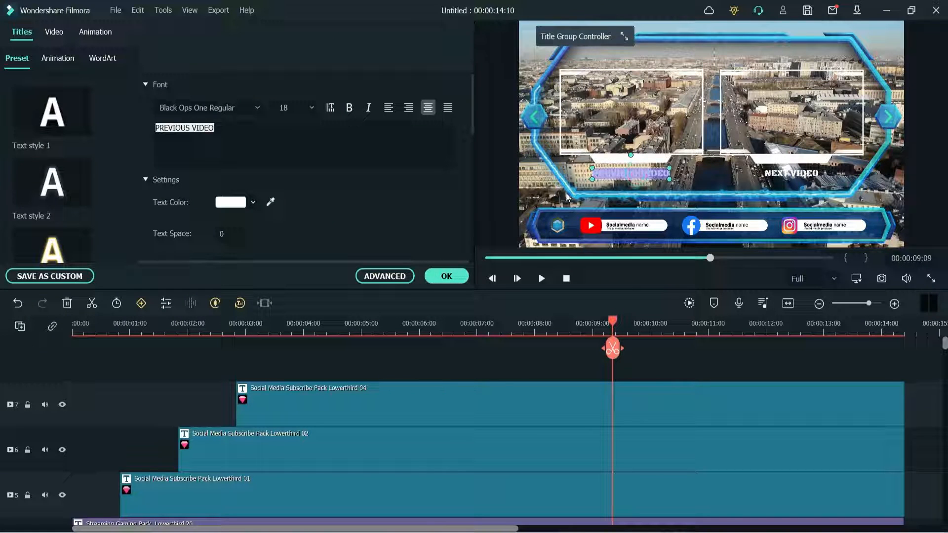
pyautogui.click(229, 130)
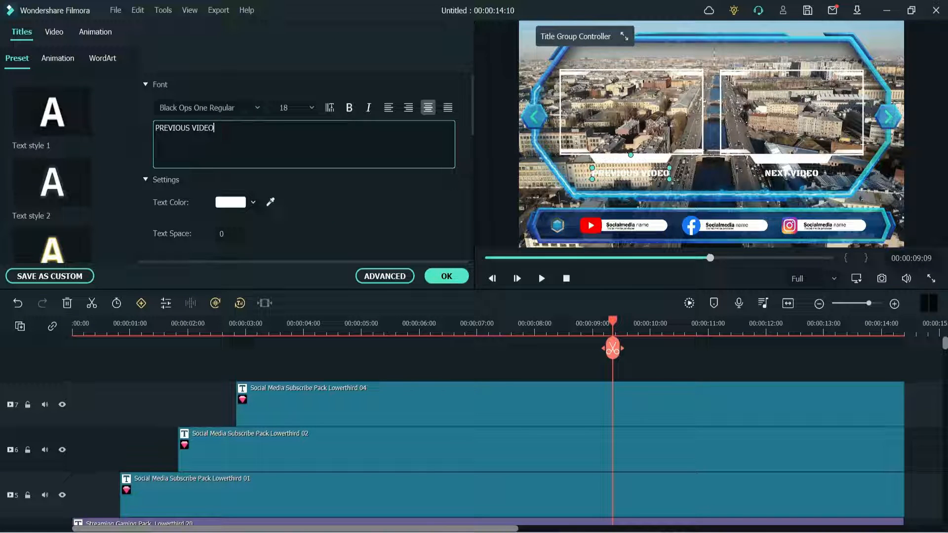
pyautogui.click(225, 203)
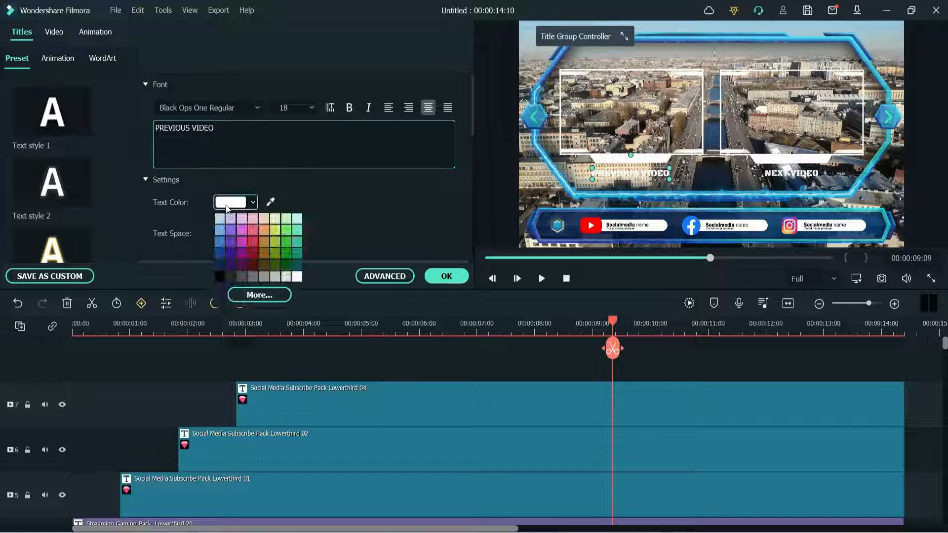
pyautogui.click(220, 278)
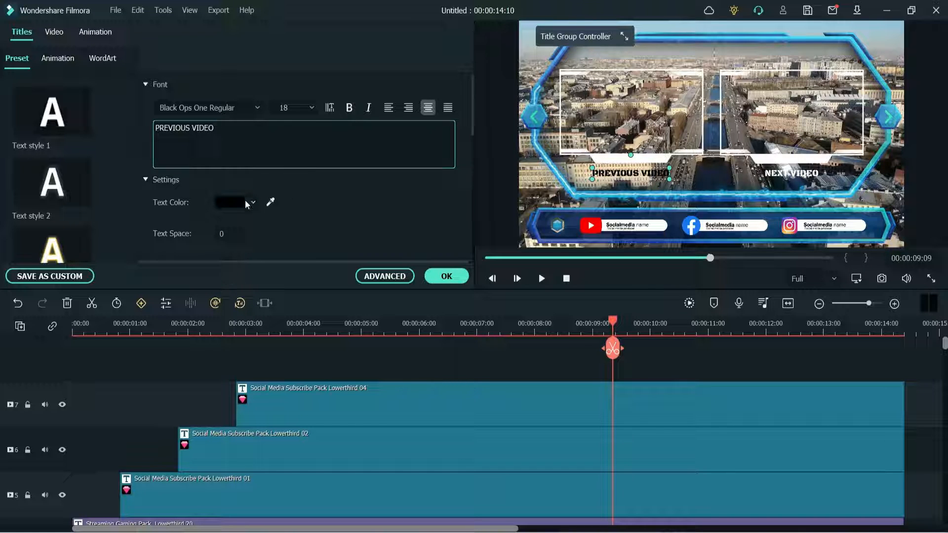
pyautogui.click(243, 204)
pyautogui.click(253, 260)
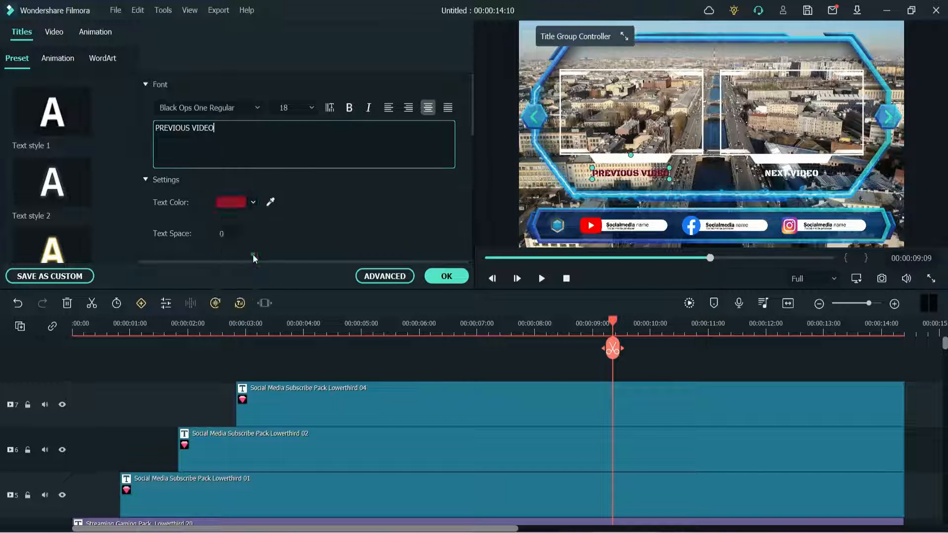
# - Try dark green as the text color of the NEXT VIDEO title, and restore it to white
pyautogui.click(796, 178)
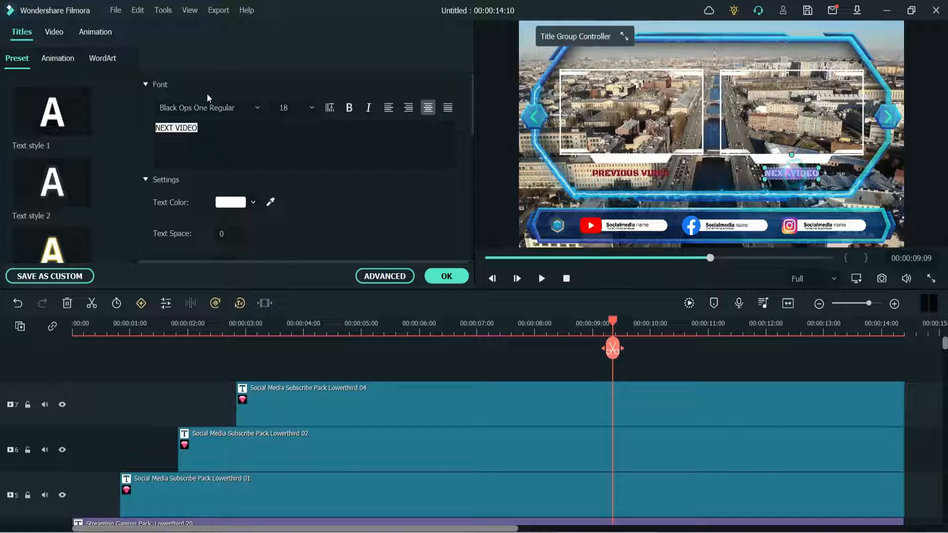
pyautogui.click(242, 205)
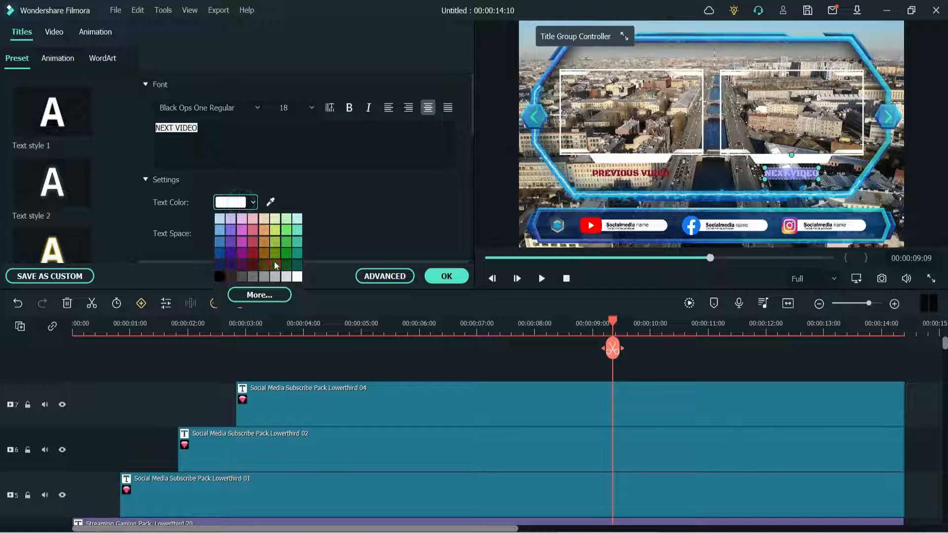
pyautogui.click(285, 266)
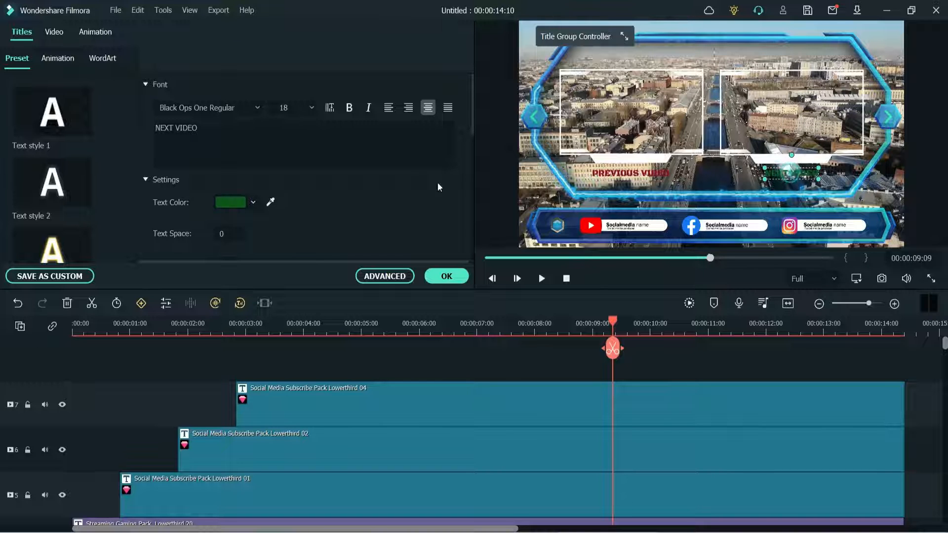
pyautogui.click(230, 202)
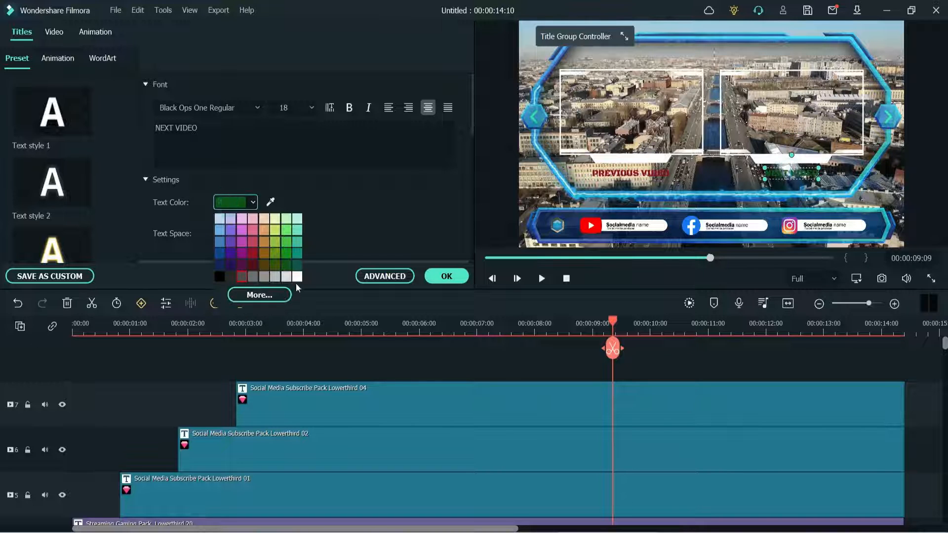
pyautogui.click(297, 277)
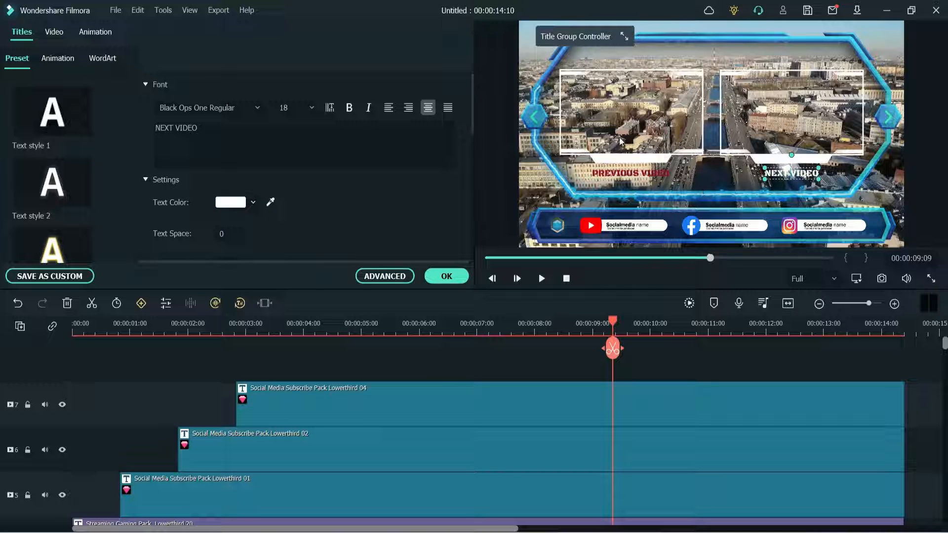
# - Enlarge the social media name beside the YouTube icon to font size 30 and replace its text with "Quick Tips"
pyautogui.click(617, 121)
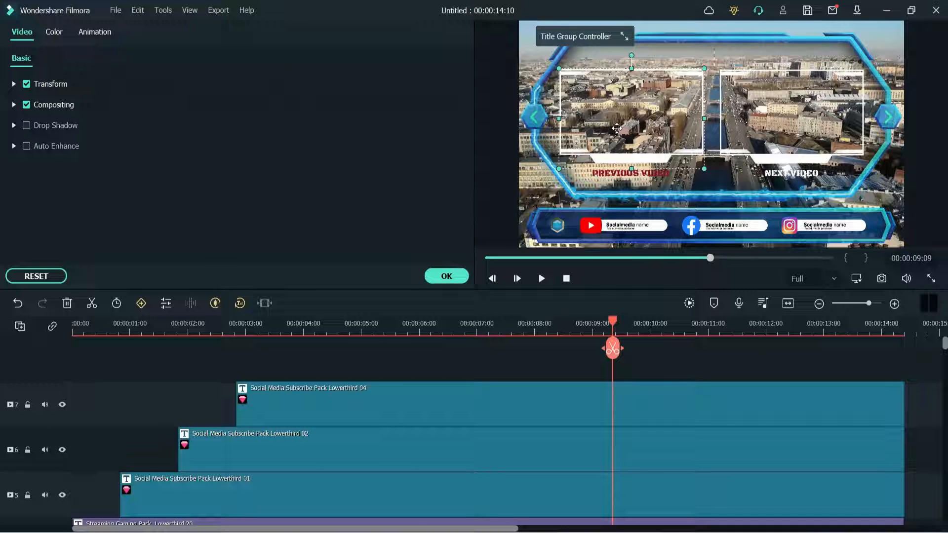
pyautogui.click(642, 226)
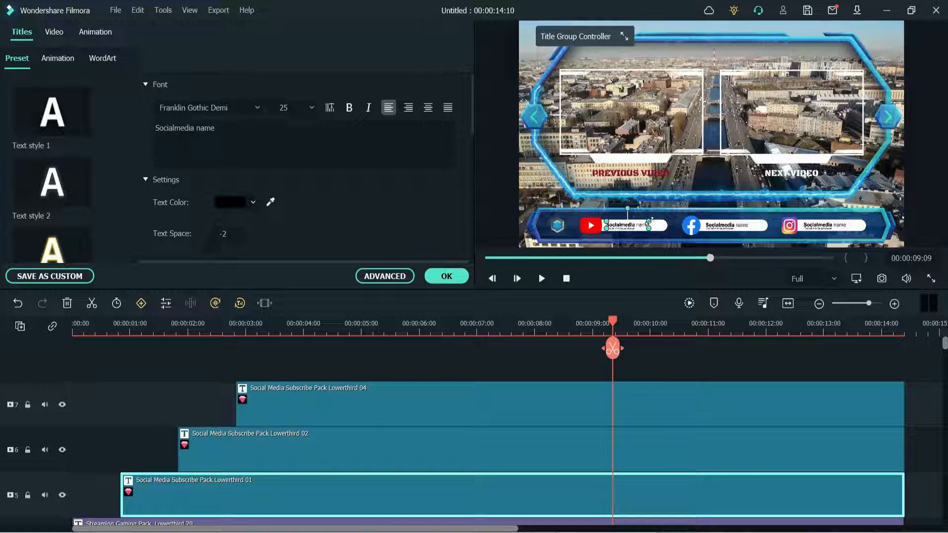
pyautogui.moveTo(649, 221); pyautogui.dragTo(651, 221)
pyautogui.doubleClick(636, 225)
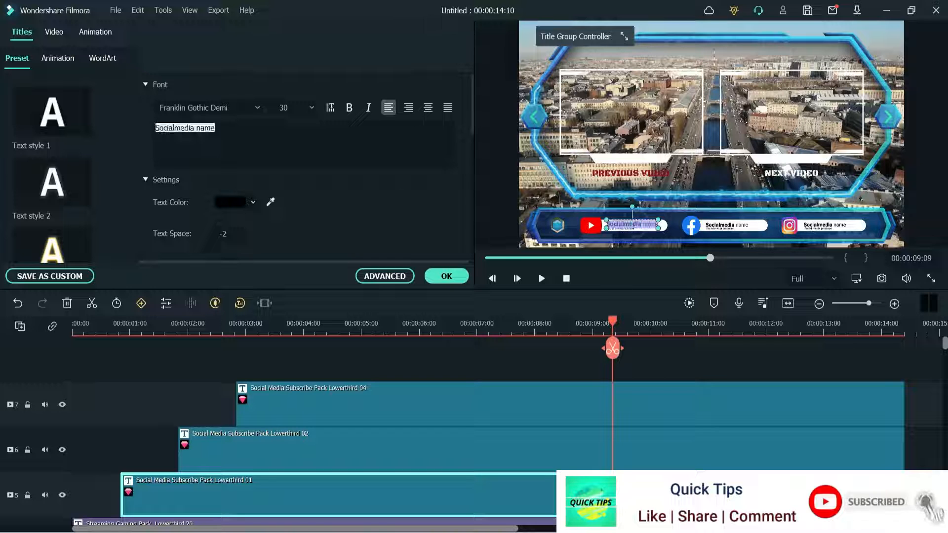
pyautogui.click(255, 134)
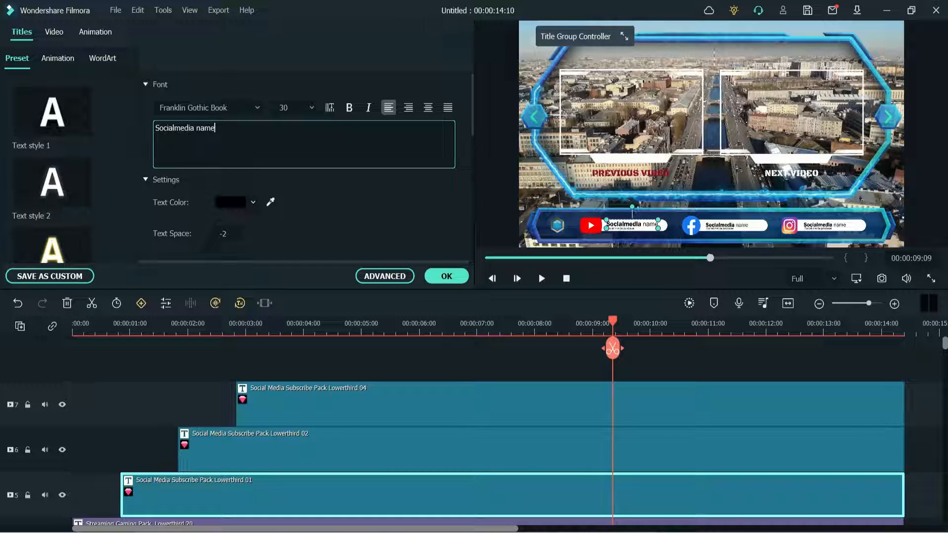
pyautogui.hotkey('ctrl', 'a')
pyautogui.write('Quick Tips')
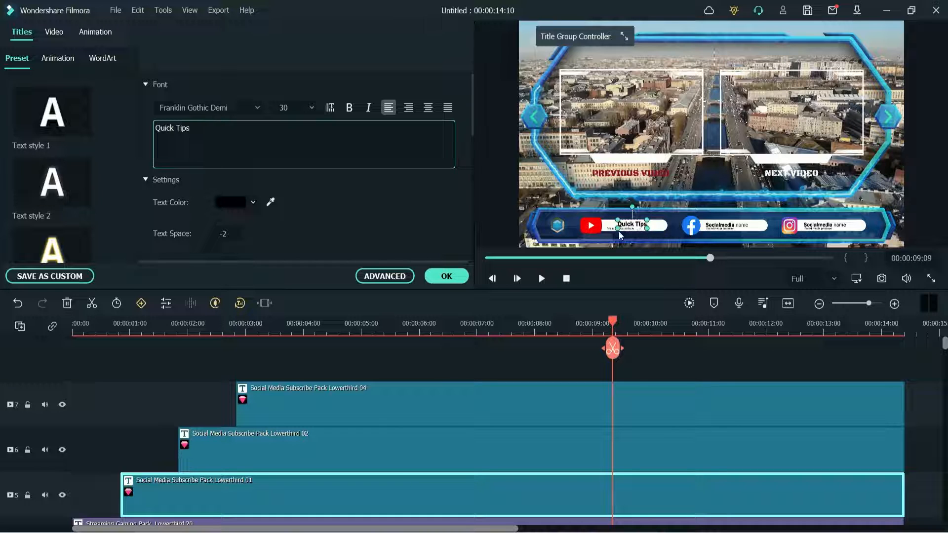
pyautogui.click(611, 231)
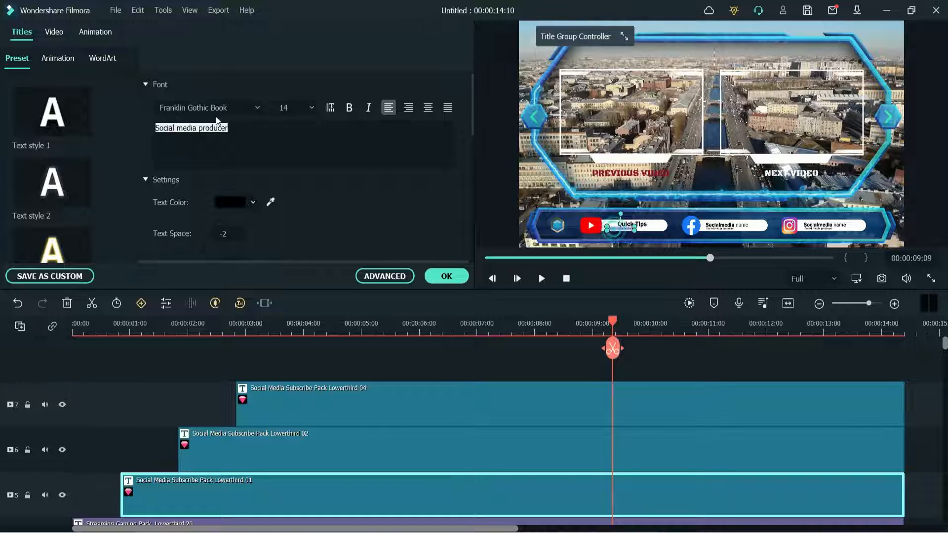
# - Delete the Instagram lower third, Social Media Subscribe Pack Lowerthird 04, from the seventh video track
pyautogui.click(725, 225)
pyautogui.click(819, 228)
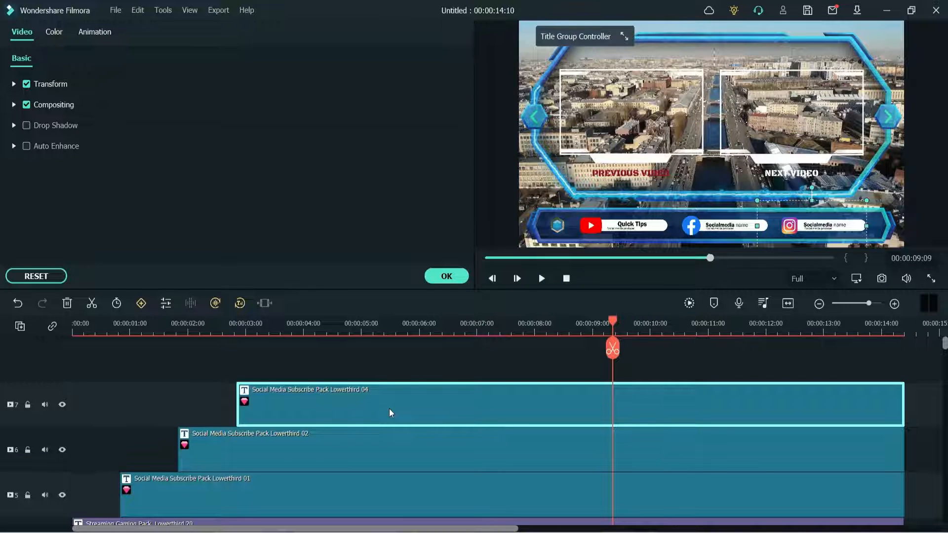
pyautogui.press('Delete')
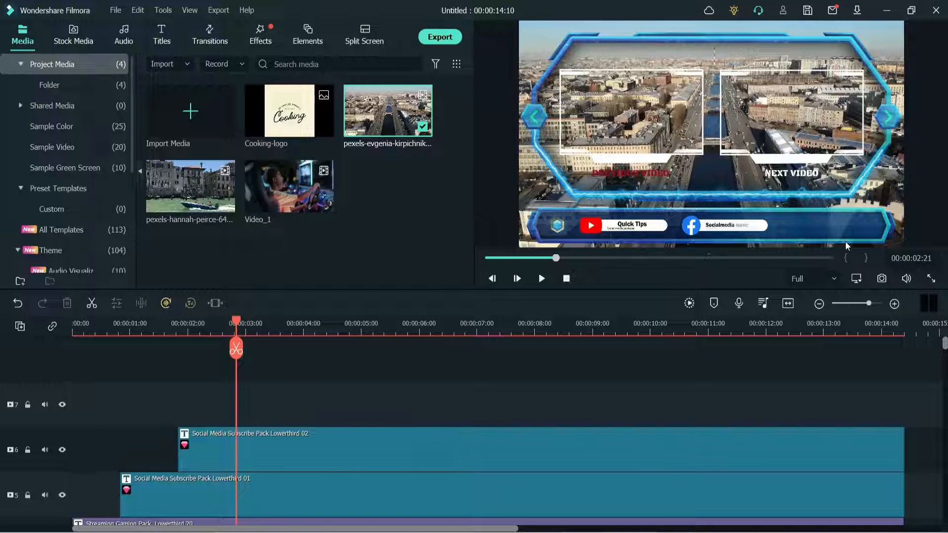
# - Examine the two video placeholder frames, the Game Overlay Title 04 border and the audio settings of the Action Hero Anthem track
pyautogui.scroll(-3, 274, 429)
pyautogui.click(274, 428)
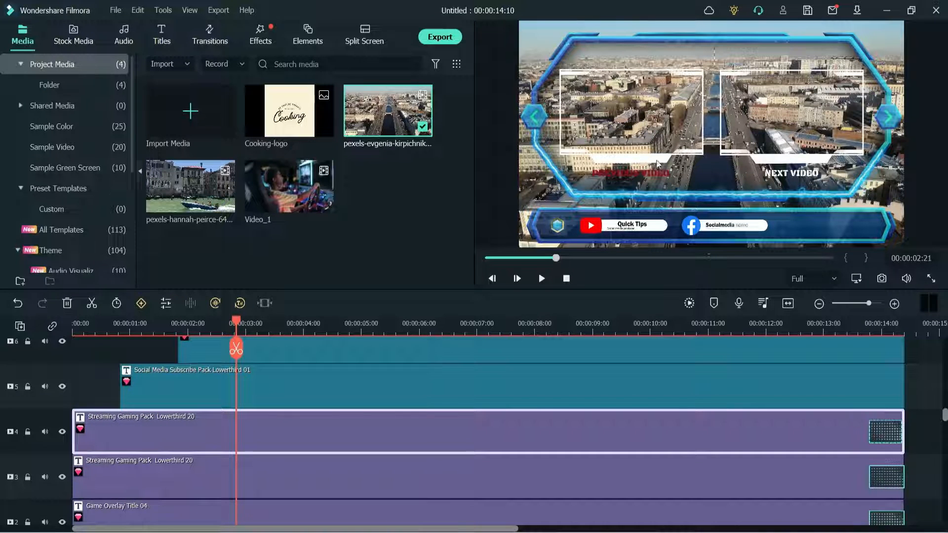
pyautogui.doubleClick(653, 84)
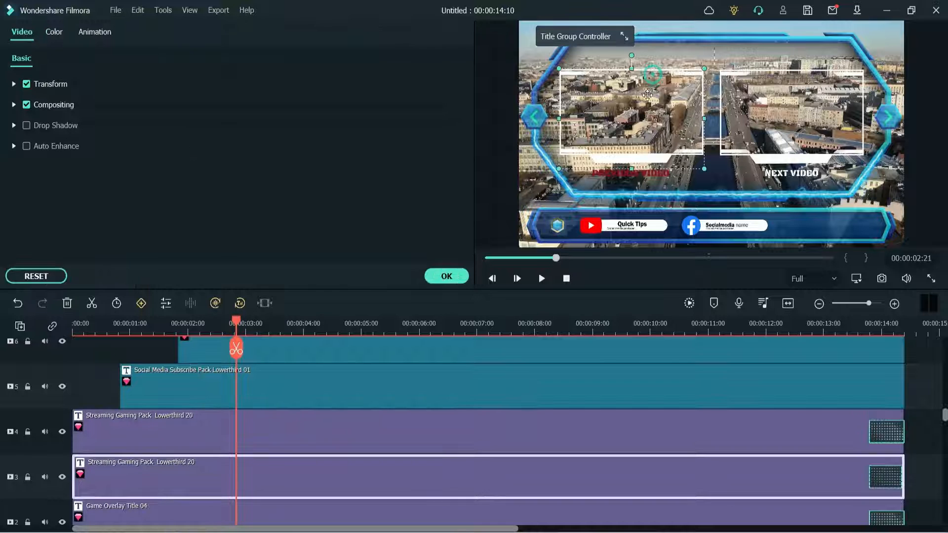
pyautogui.click(777, 117)
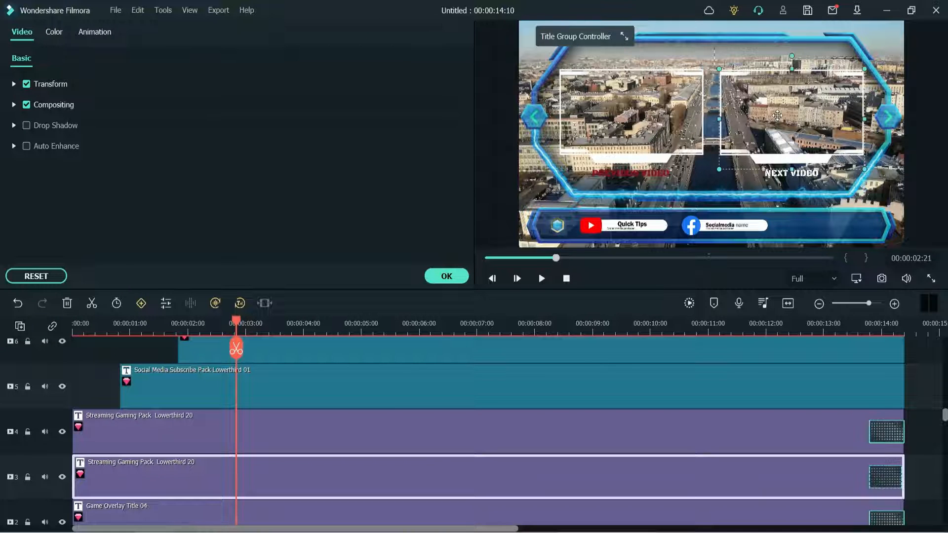
pyautogui.click(710, 44)
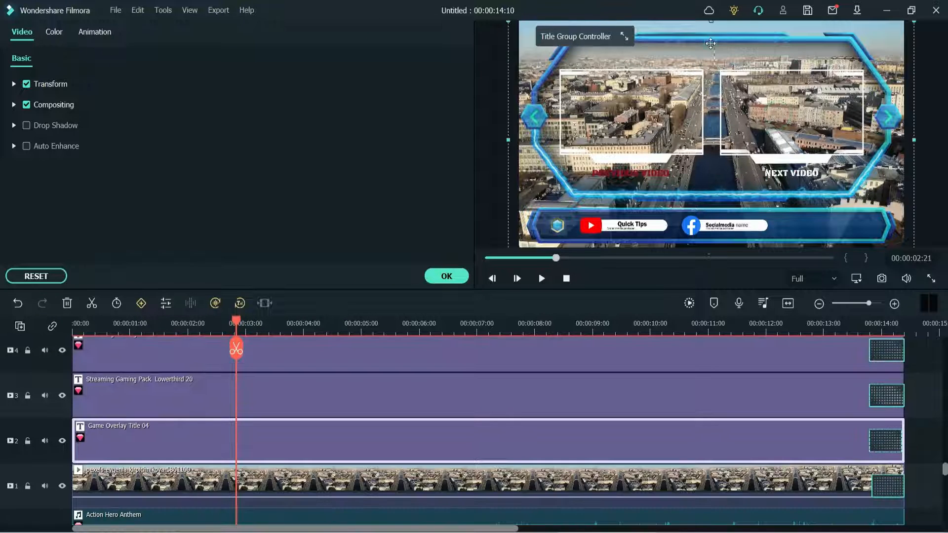
pyautogui.scroll(-2, 443, 422)
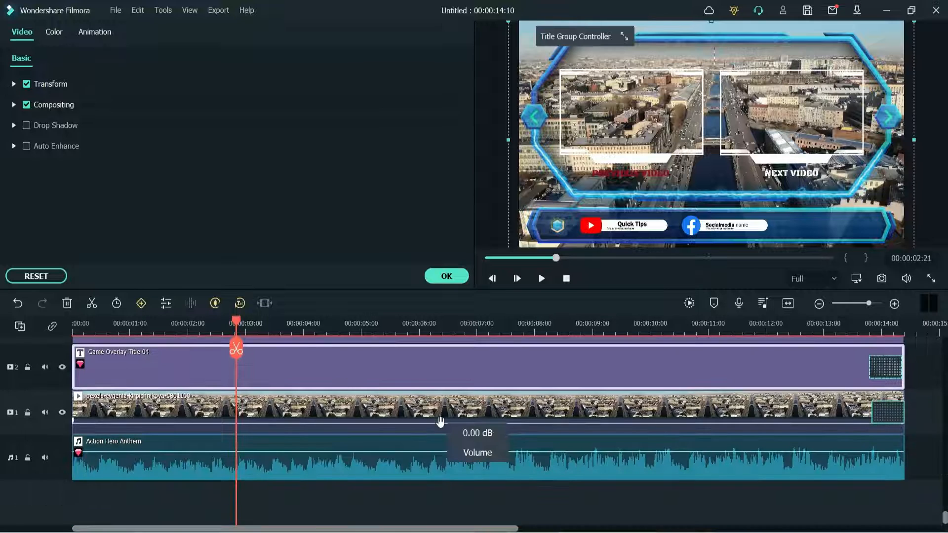
pyautogui.click(209, 464)
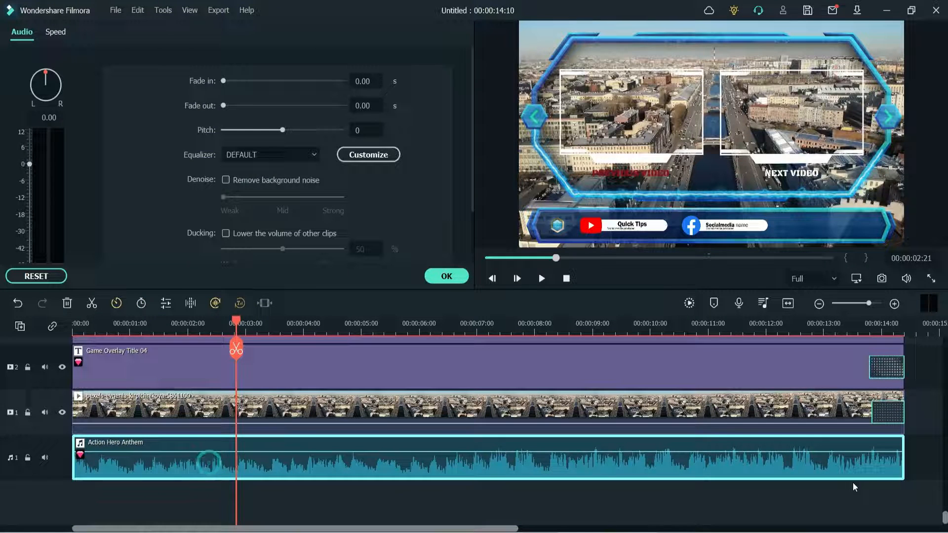
pyautogui.click(446, 277)
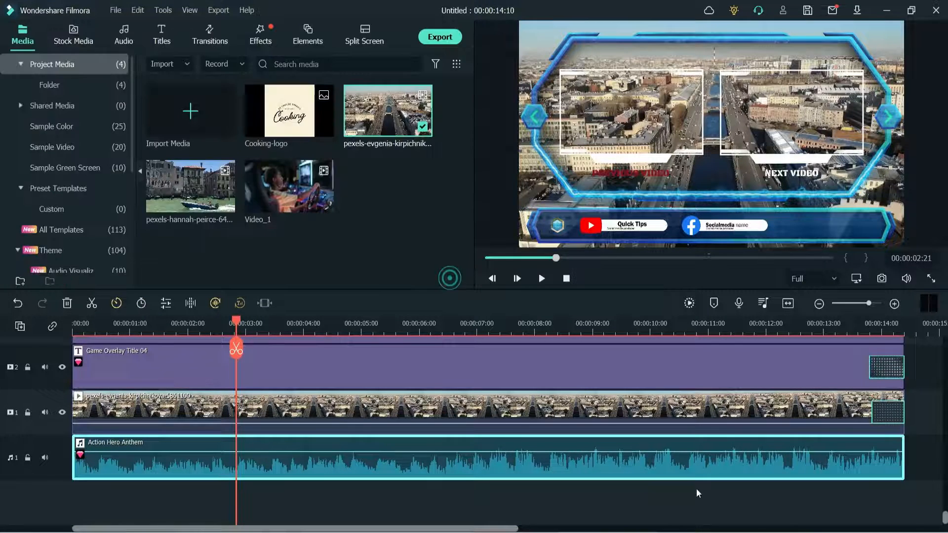
# - Export the game end screen to the computer as an MP4 file named game-channel
pyautogui.scroll(3, 691, 464)
pyautogui.scroll(3, 873, 381)
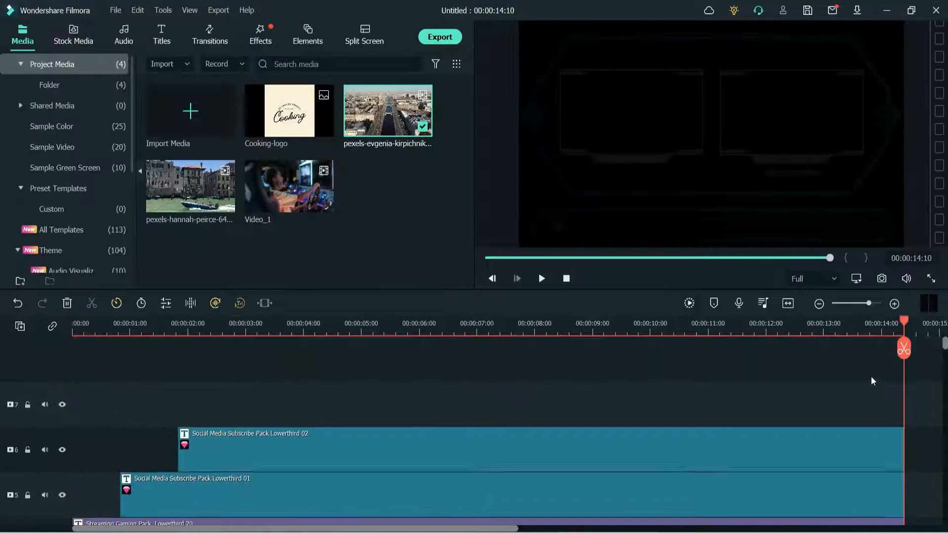
pyautogui.click(440, 37)
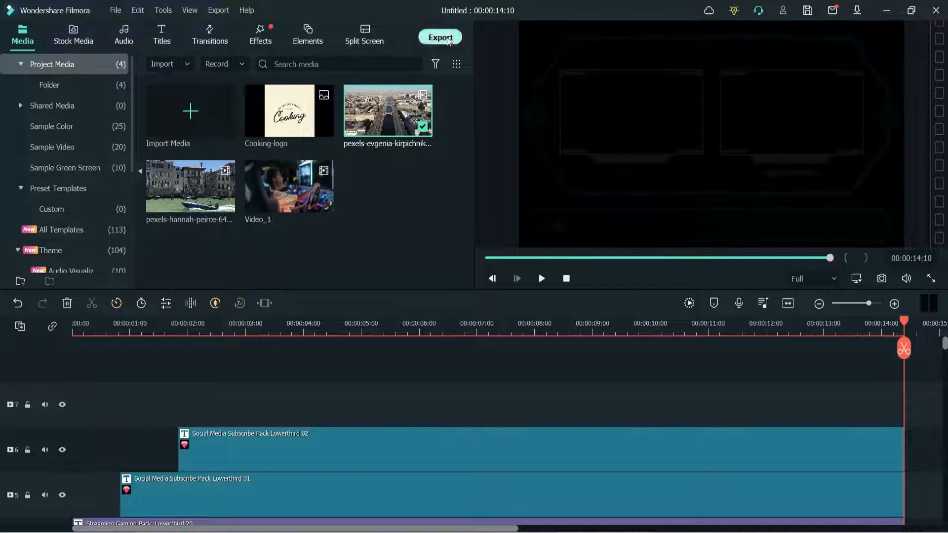
pyautogui.hotkey('ctrl', 'a')
pyautogui.write('g')
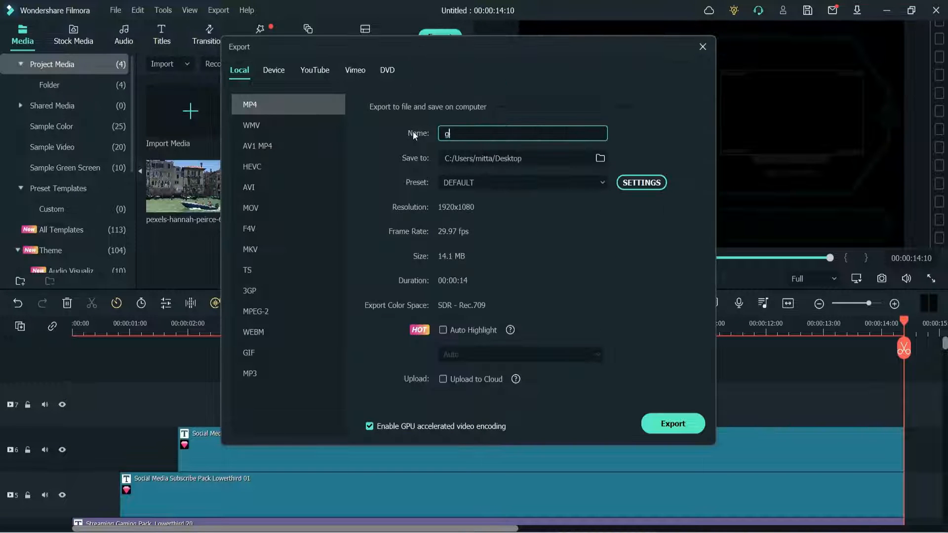
pyautogui.write('ame-channel')
pyautogui.click(678, 424)
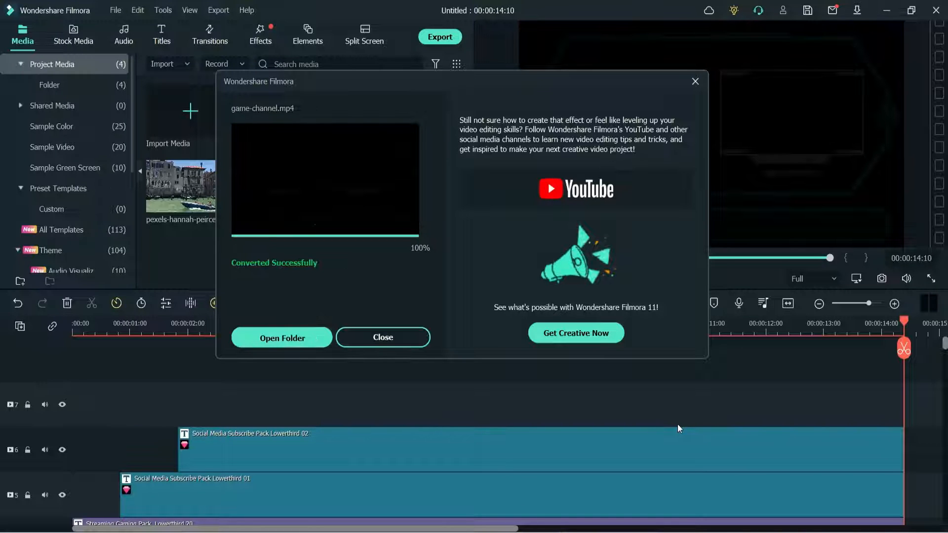
pyautogui.click(365, 340)
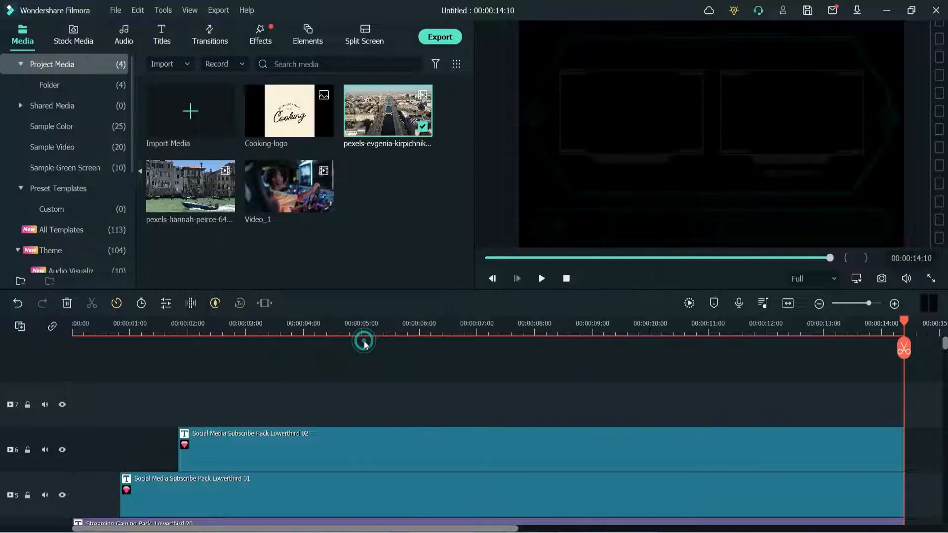
# - Close the playback of the exported game-channel video and delete all clips from the timeline
pyautogui.scroll(-10, 2, 457)
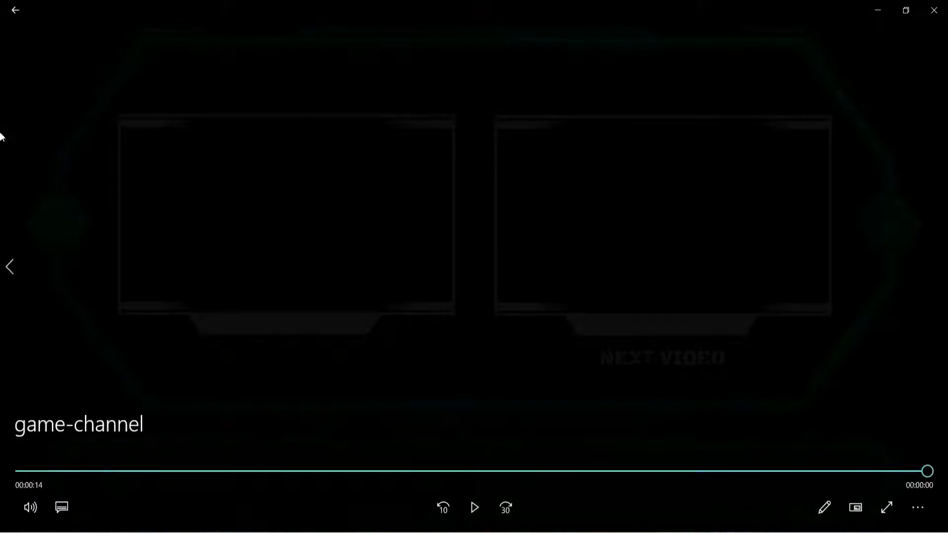
pyautogui.click(932, 10)
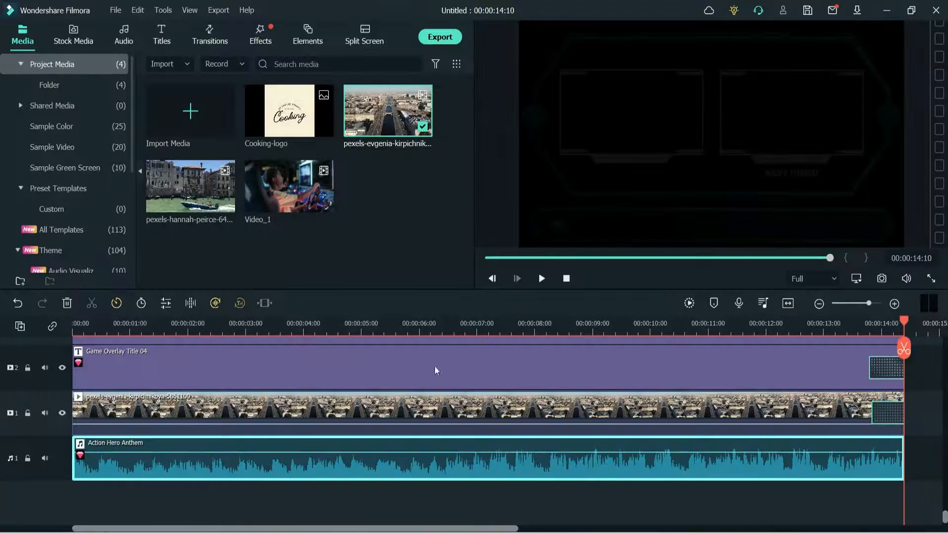
pyautogui.click(495, 512)
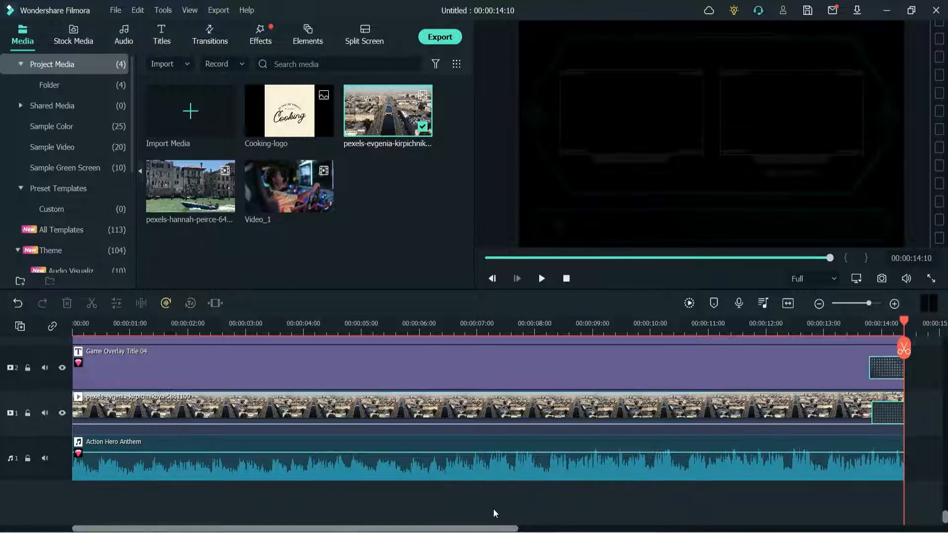
pyautogui.hotkey('ctrl', 'a')
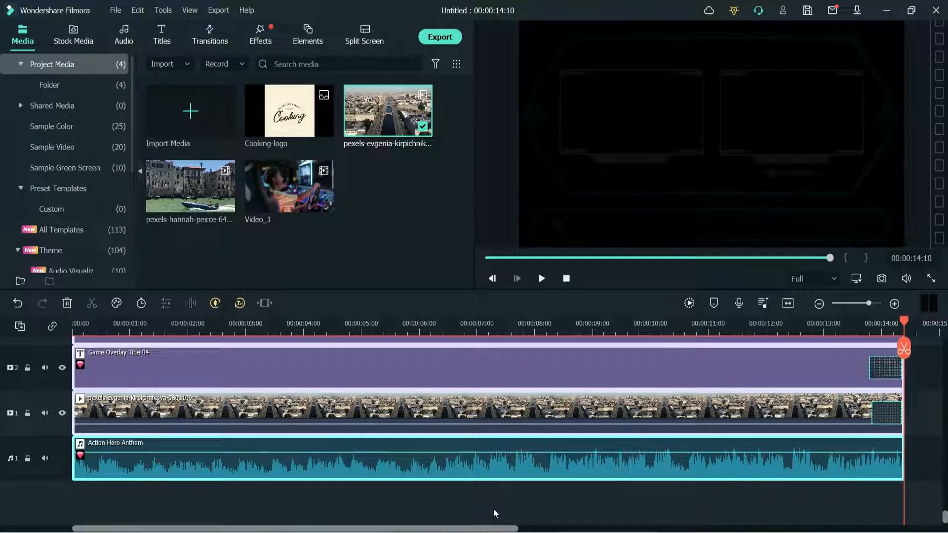
pyautogui.press('Delete')
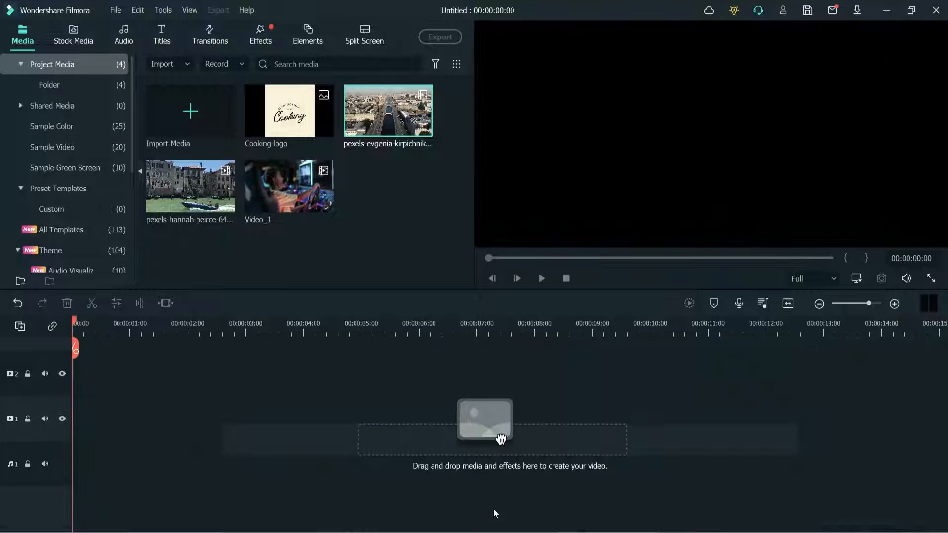
# - Delete the Video_1 clip from the project media
pyautogui.click(390, 236)
pyautogui.doubleClick(302, 191)
pyautogui.press('Delete')
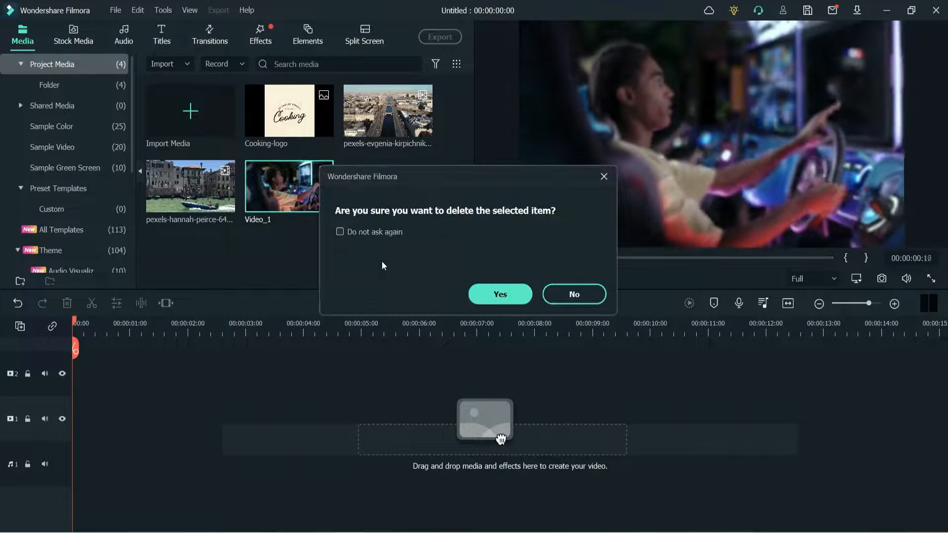
pyautogui.click(489, 296)
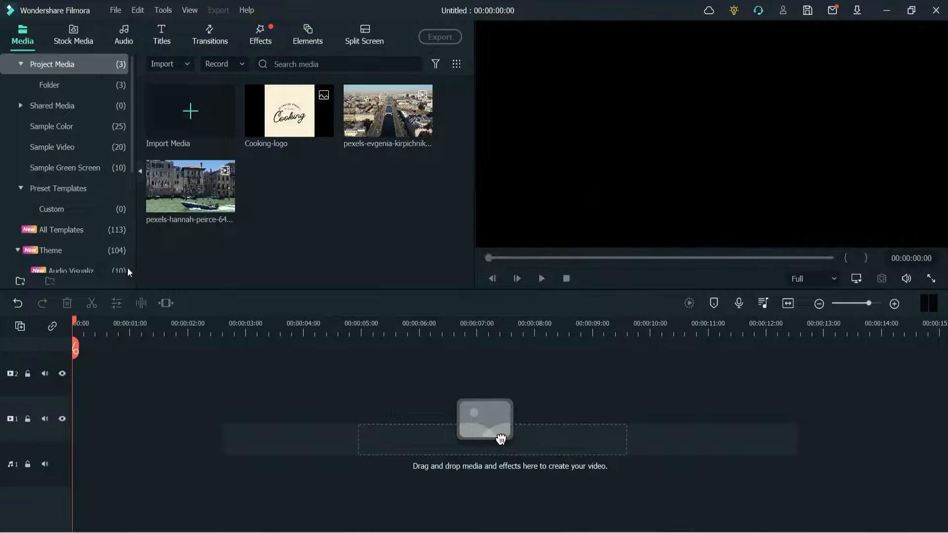
# - Add the Cooking Channel Endscreen template from the YouTube Channel themes to the empty timeline
pyautogui.scroll(-3, 69, 237)
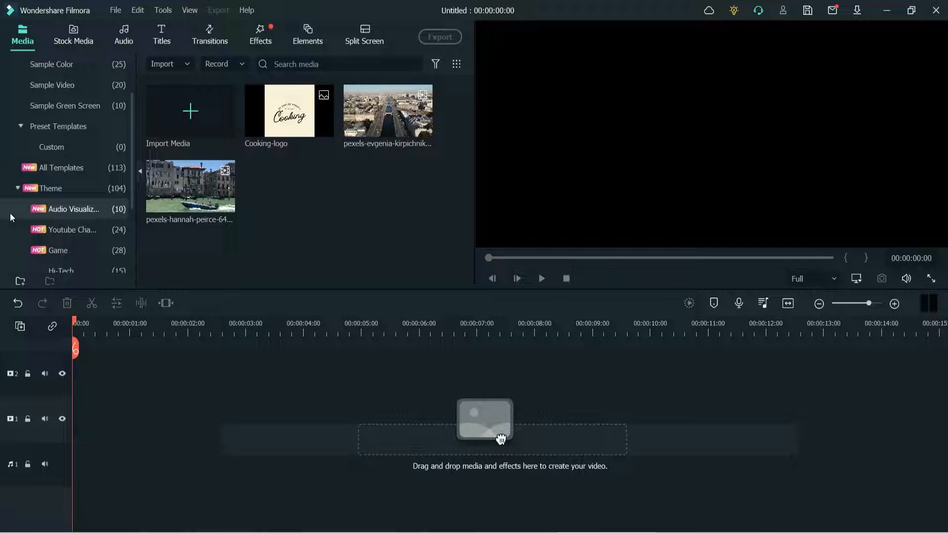
pyautogui.click(67, 229)
pyautogui.scroll(-5, 207, 257)
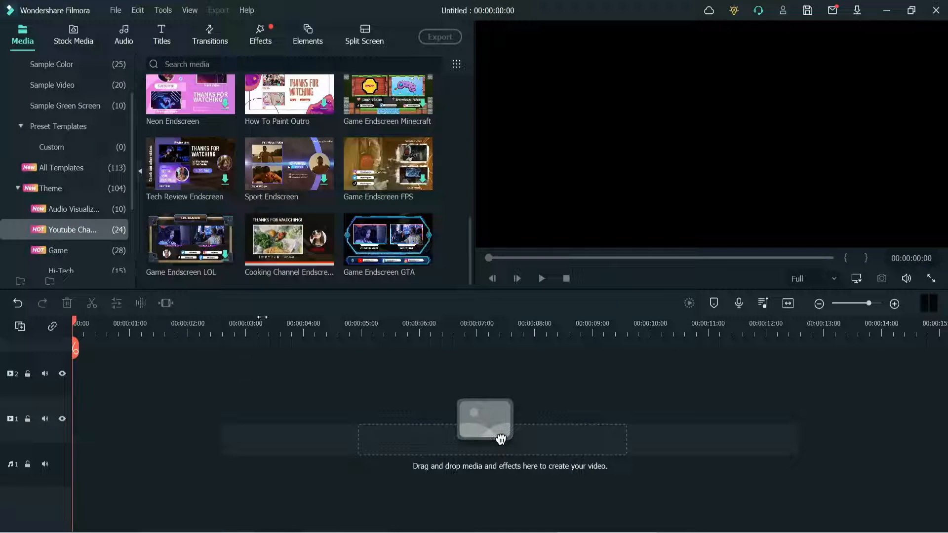
pyautogui.click(281, 244)
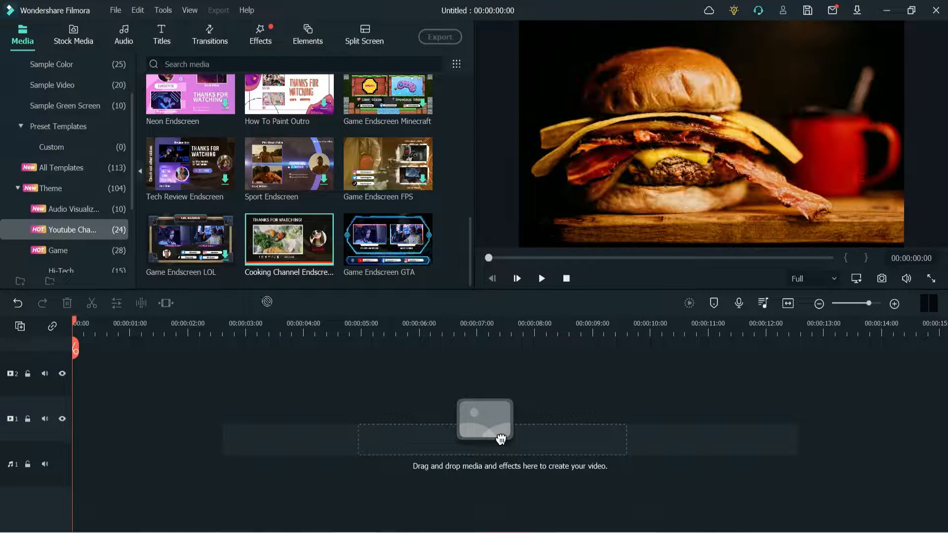
pyautogui.moveTo(501, 439); pyautogui.dragTo(499, 437)
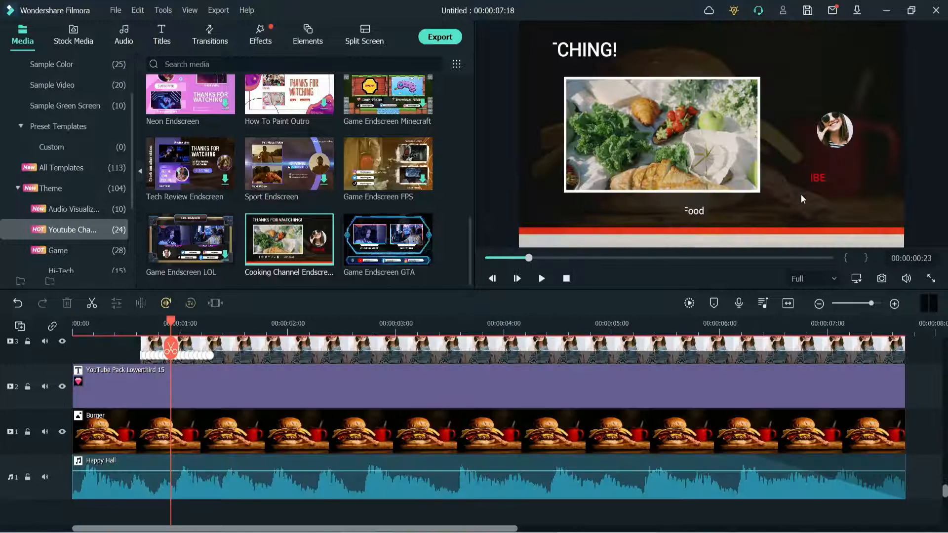
# - Try to replace the Burger background image on the first video track with the Cooking-logo image
pyautogui.click(321, 446)
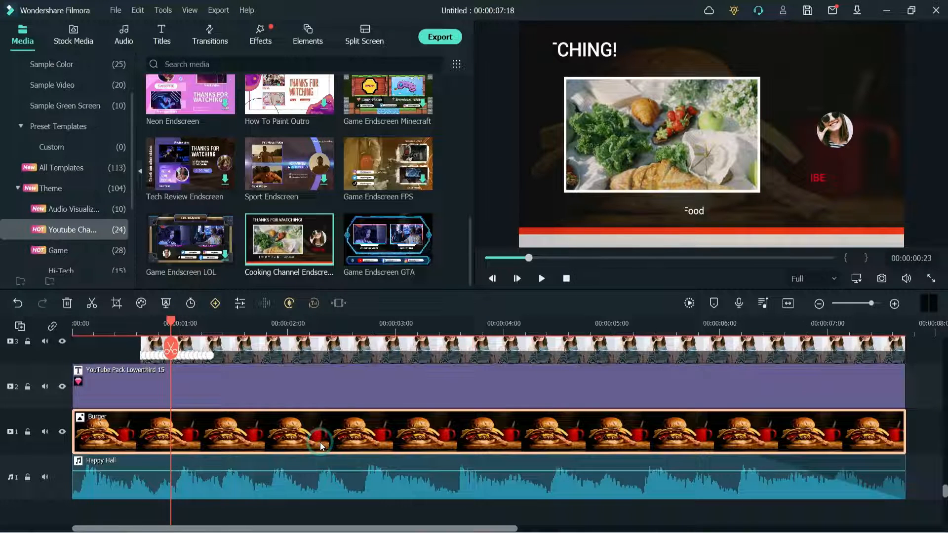
pyautogui.doubleClick(321, 446)
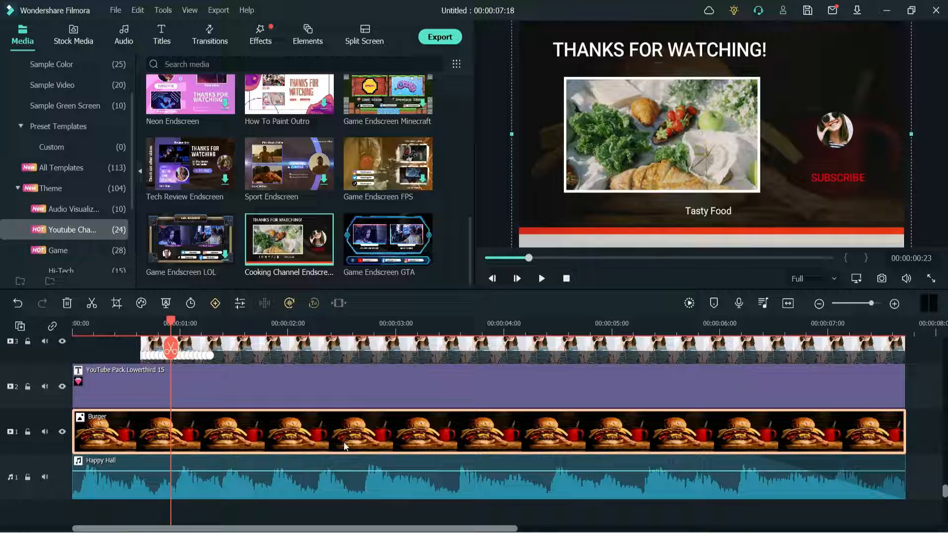
pyautogui.scroll(6, 442, 176)
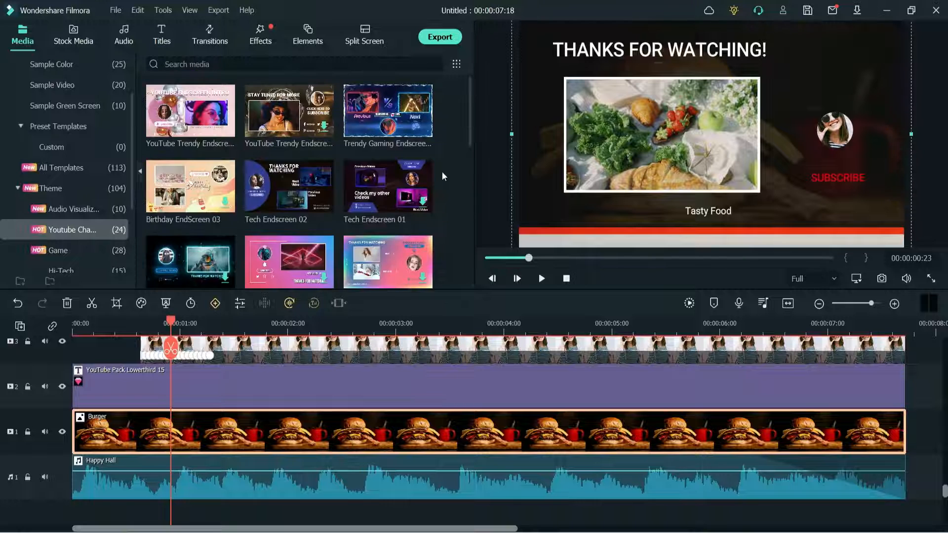
pyautogui.click(32, 43)
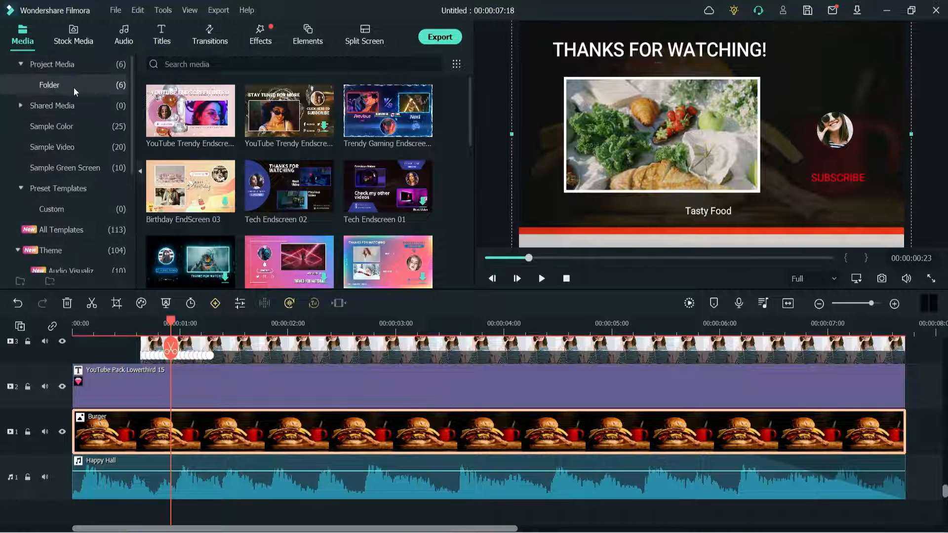
pyautogui.click(74, 86)
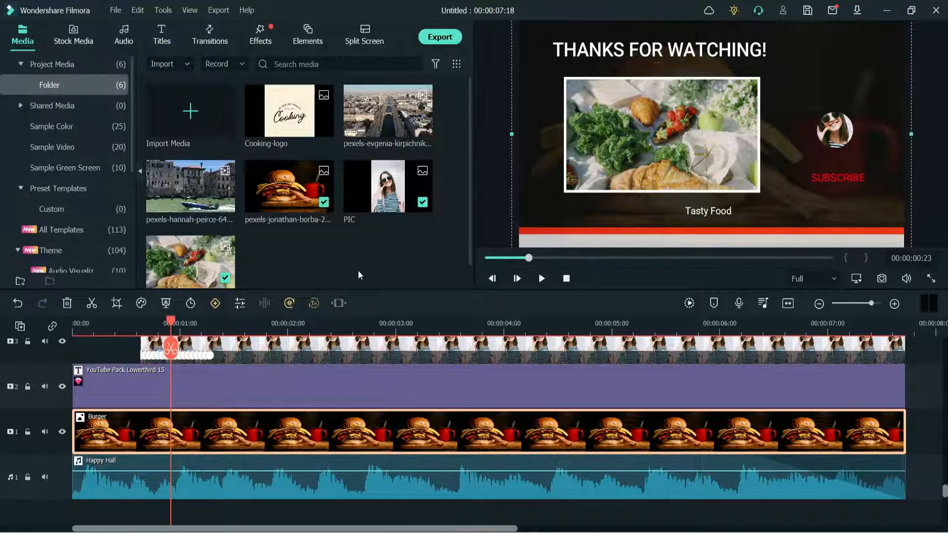
pyautogui.click(289, 122)
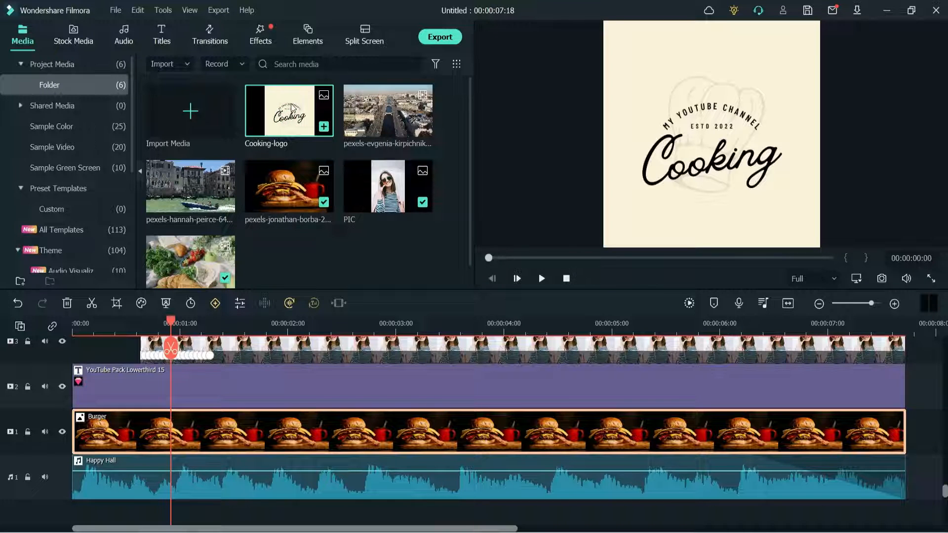
pyautogui.scroll(3, 173, 514)
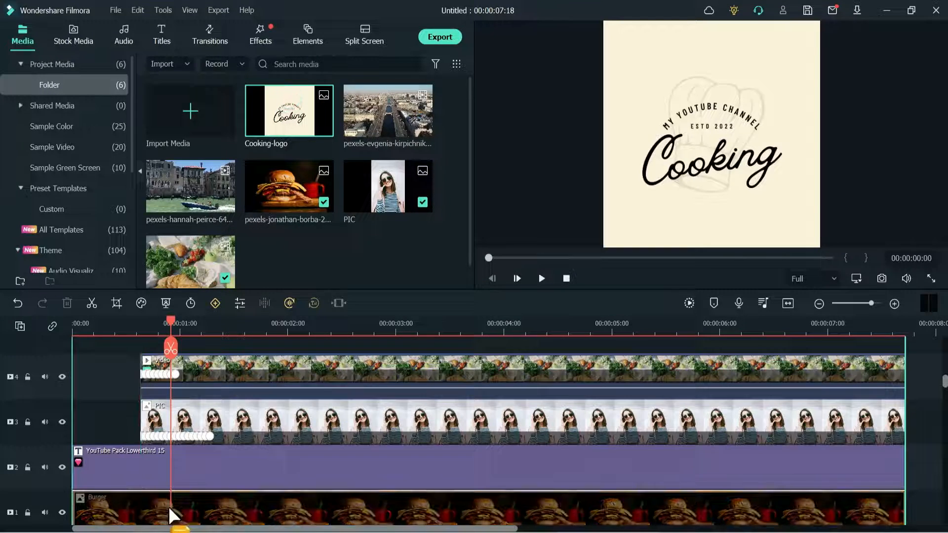
pyautogui.moveTo(170, 507); pyautogui.dragTo(163, 505)
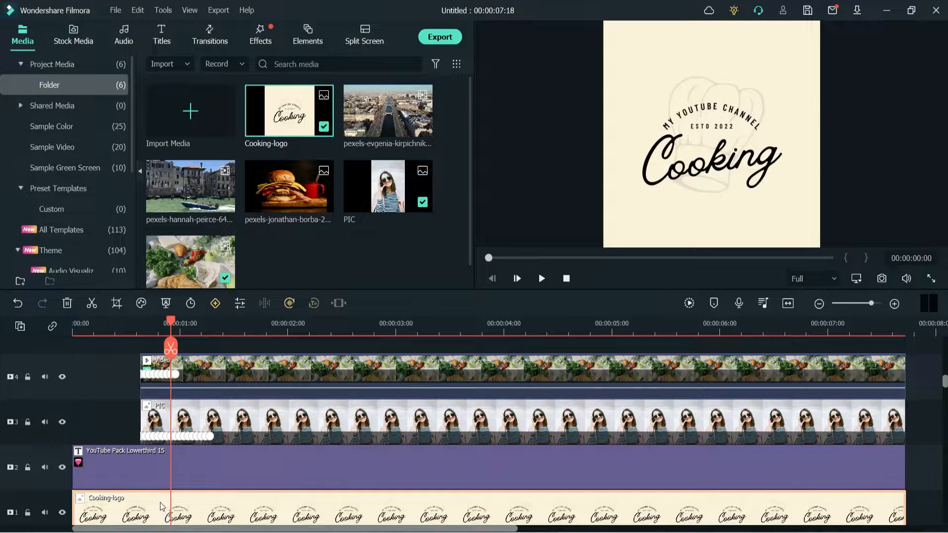
# - Check the end screen with the Cooking-logo background around the three-second mark and preview the original burger image
pyautogui.click(418, 329)
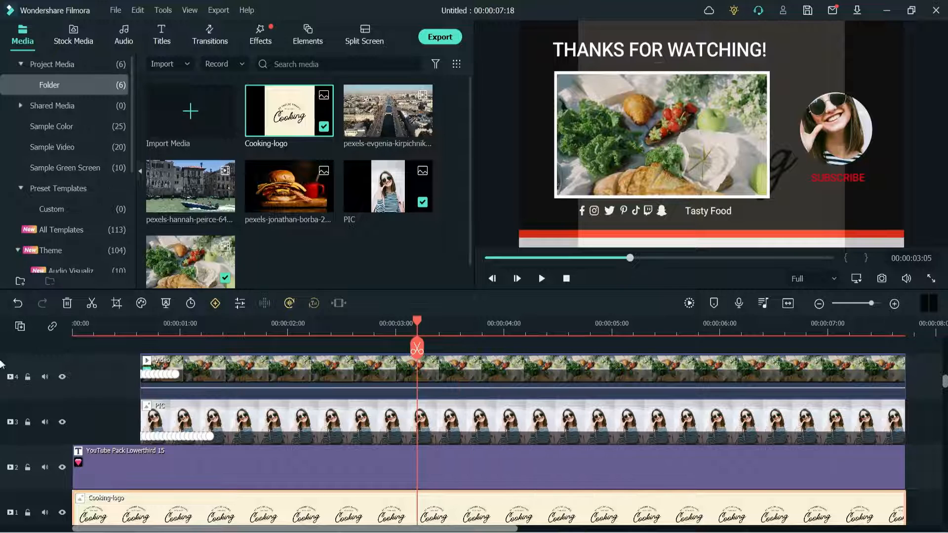
pyautogui.scroll(-1, 1, 364)
pyautogui.scroll(-1, 386, 466)
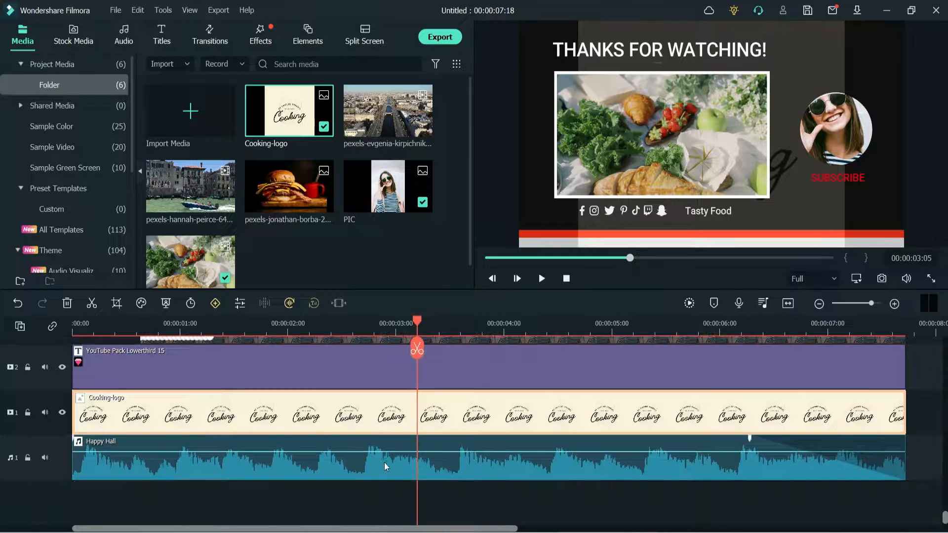
pyautogui.click(344, 420)
pyautogui.doubleClick(290, 177)
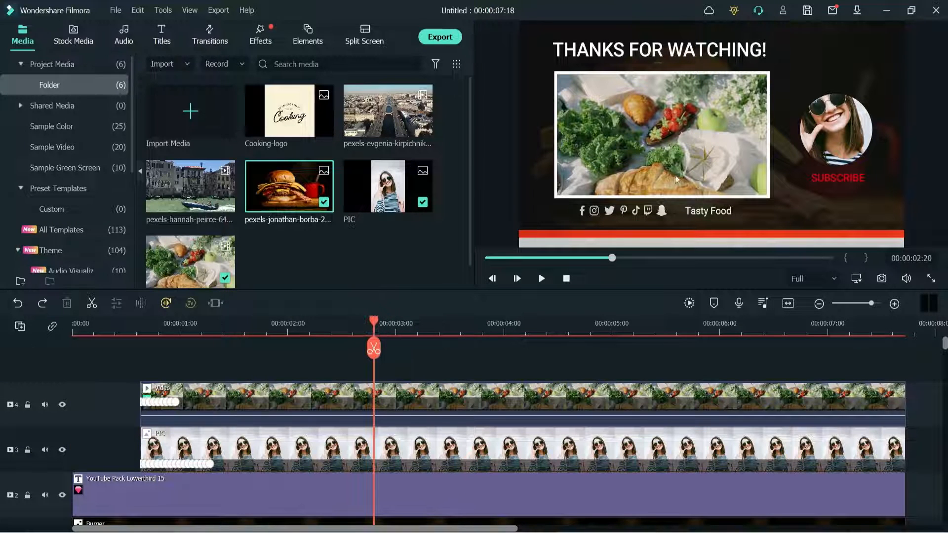
# - Replace the food video on the fourth video track with the canal boat video from the project media
pyautogui.click(640, 126)
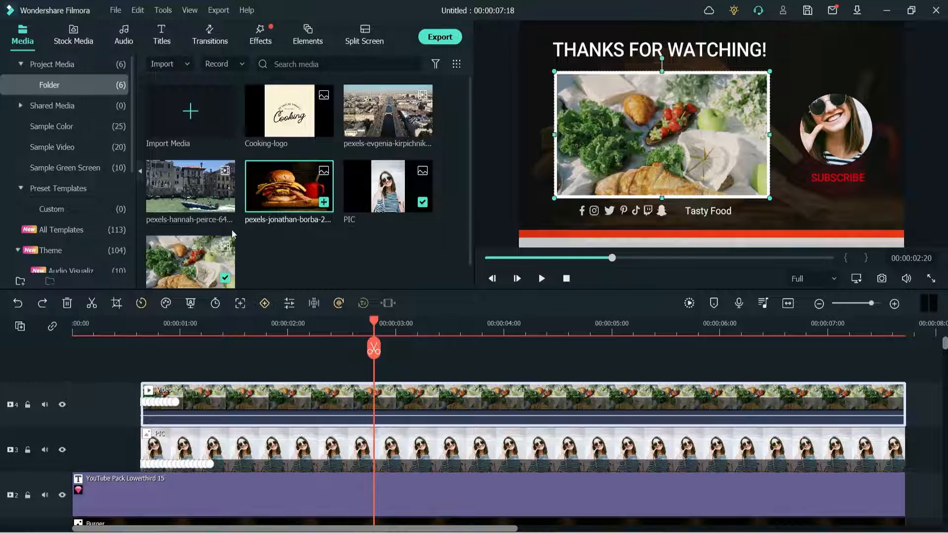
pyautogui.doubleClick(169, 188)
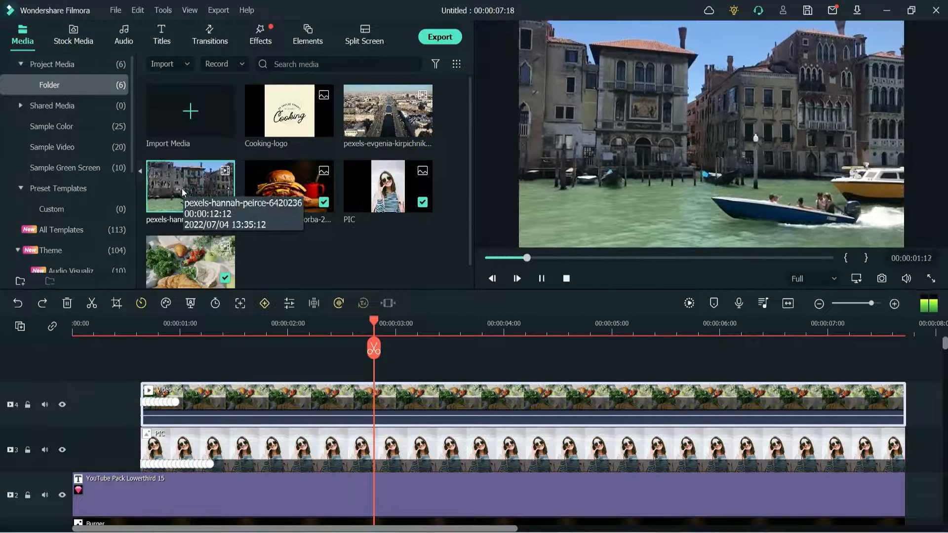
pyautogui.click(191, 190)
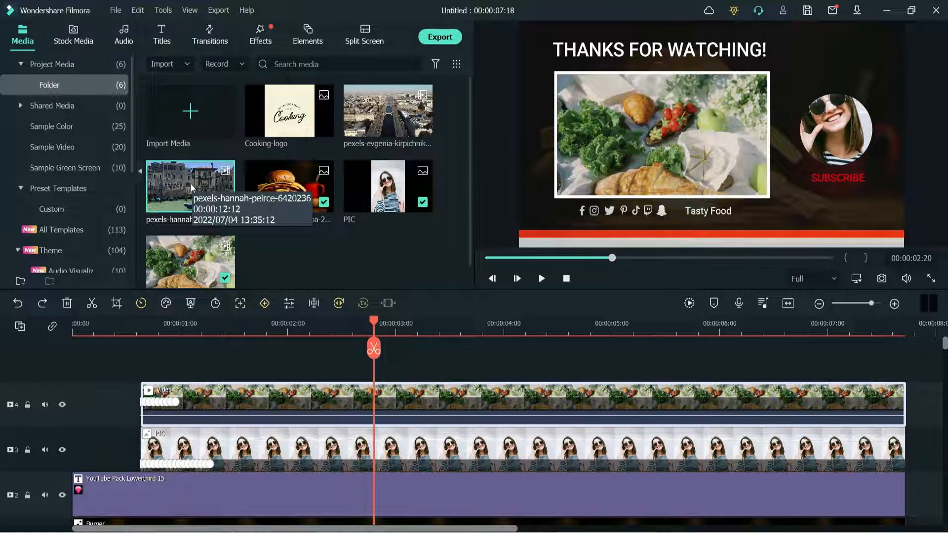
pyautogui.moveTo(192, 187); pyautogui.dragTo(228, 398)
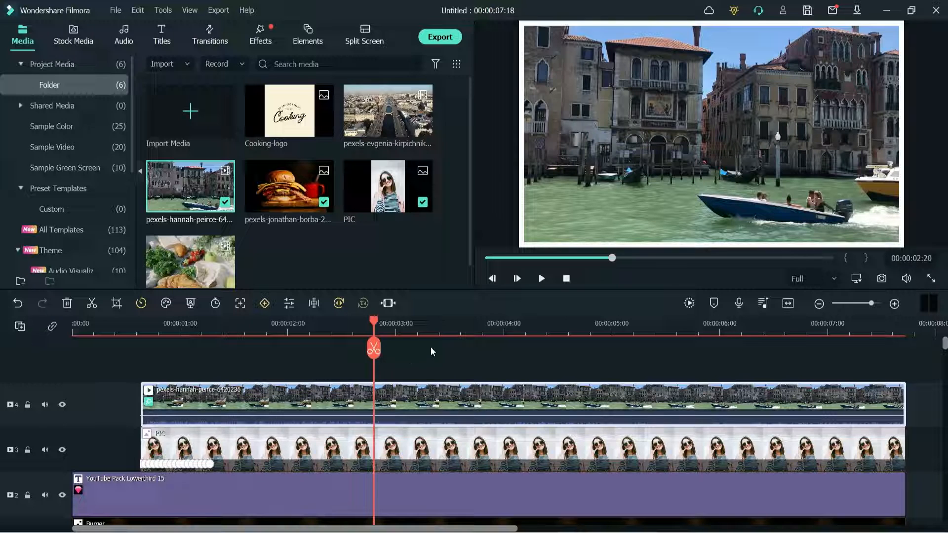
# - Shrink the canal boat video and position it in the frame area between the THANKS FOR WATCHING! title and the social icons
pyautogui.click(438, 331)
pyautogui.click(915, 422)
pyautogui.scroll(-1, 916, 423)
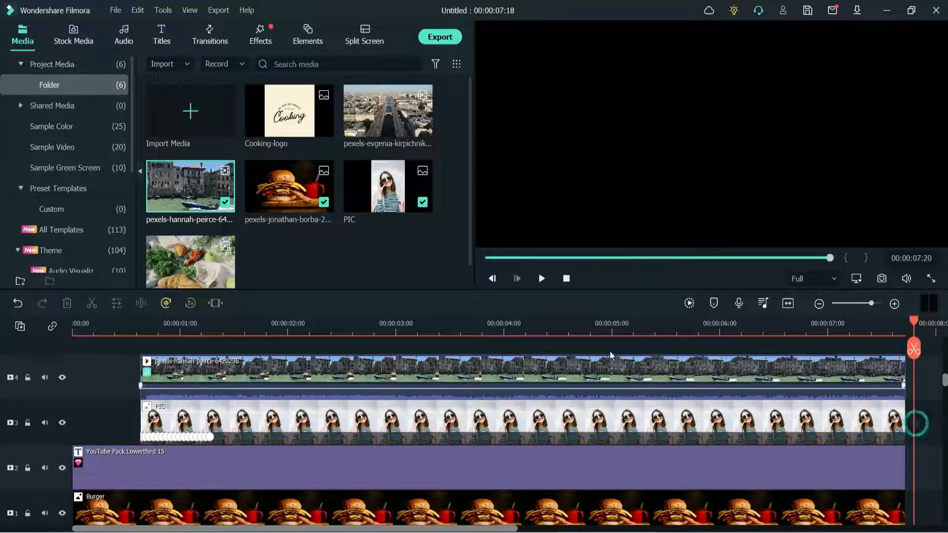
pyautogui.click(593, 335)
pyautogui.click(818, 74)
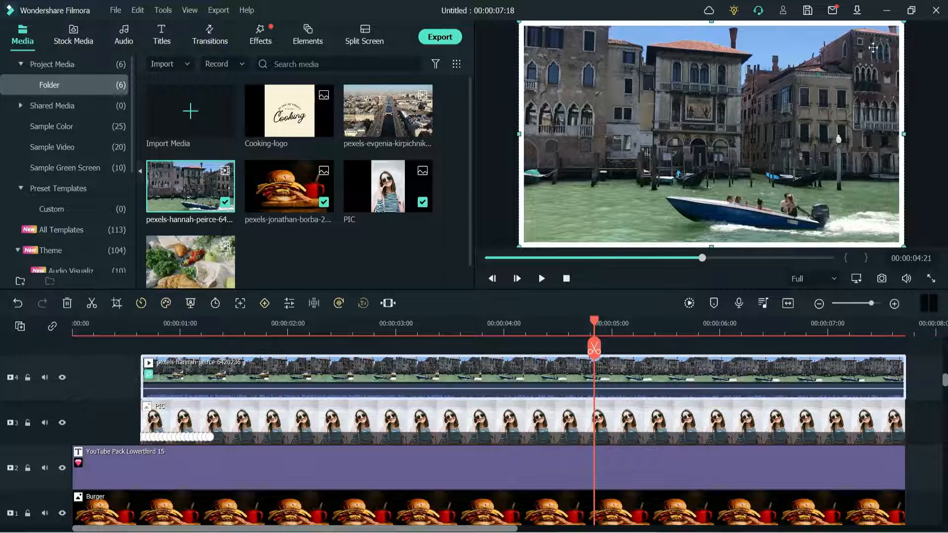
pyautogui.moveTo(901, 22); pyautogui.dragTo(675, 138)
pyautogui.moveTo(637, 172); pyautogui.dragTo(674, 111)
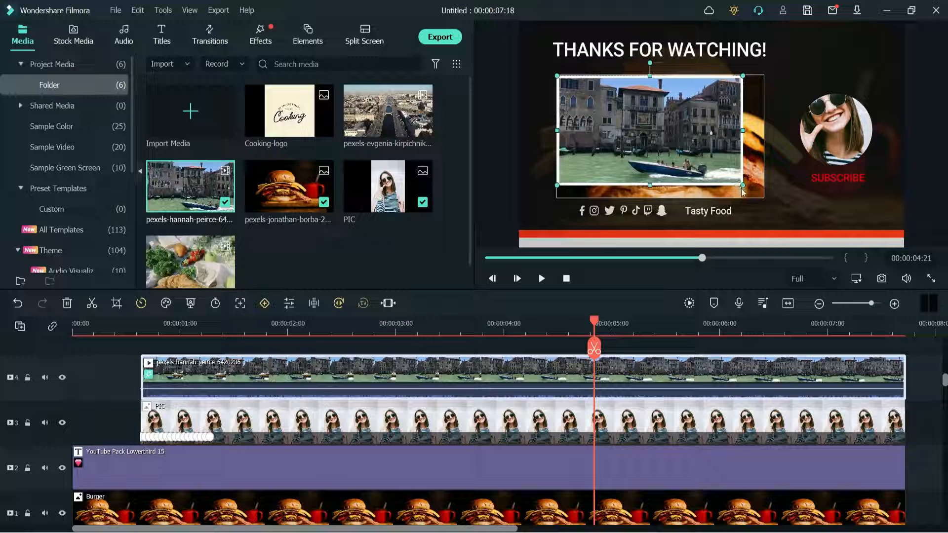
pyautogui.moveTo(742, 186); pyautogui.dragTo(759, 197)
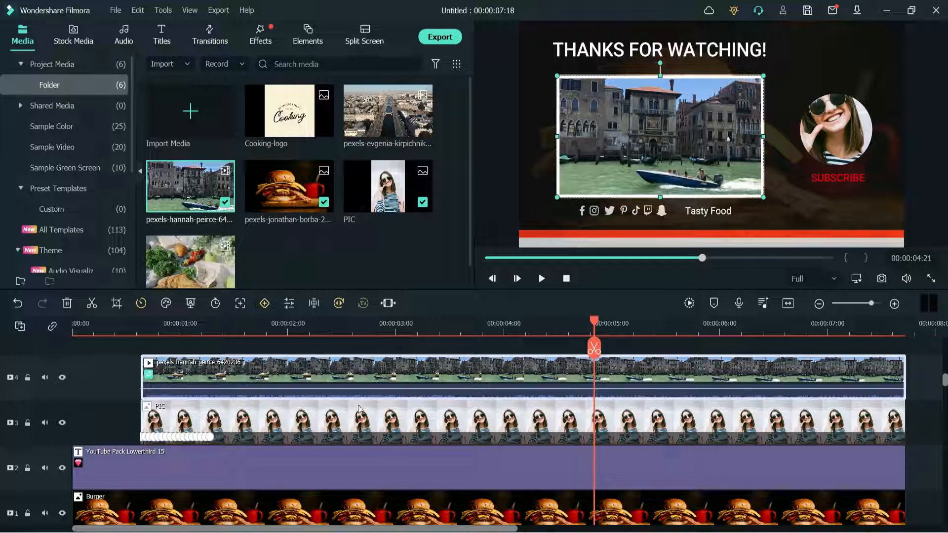
# - Examine the text settings of the THANKS FOR WATCHING! title and the settings of the social icons
pyautogui.click(658, 45)
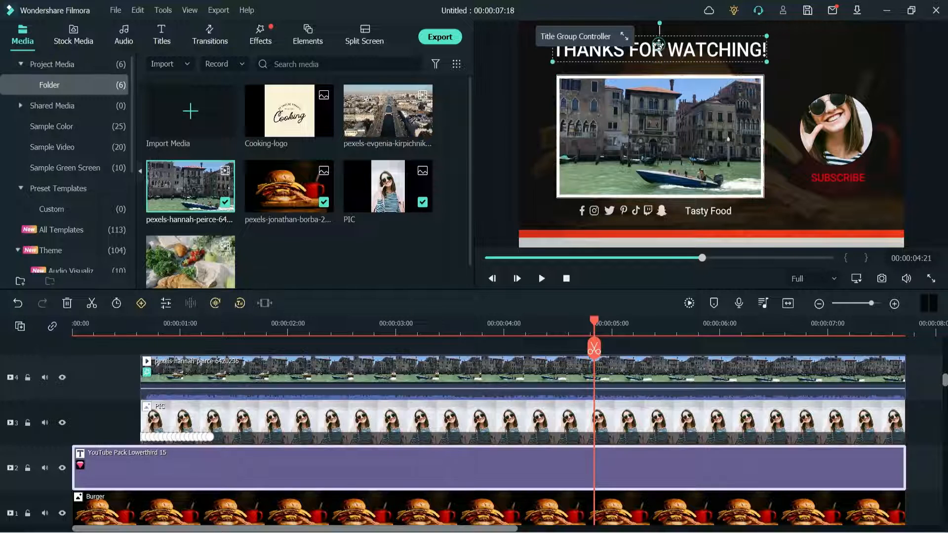
pyautogui.doubleClick(659, 46)
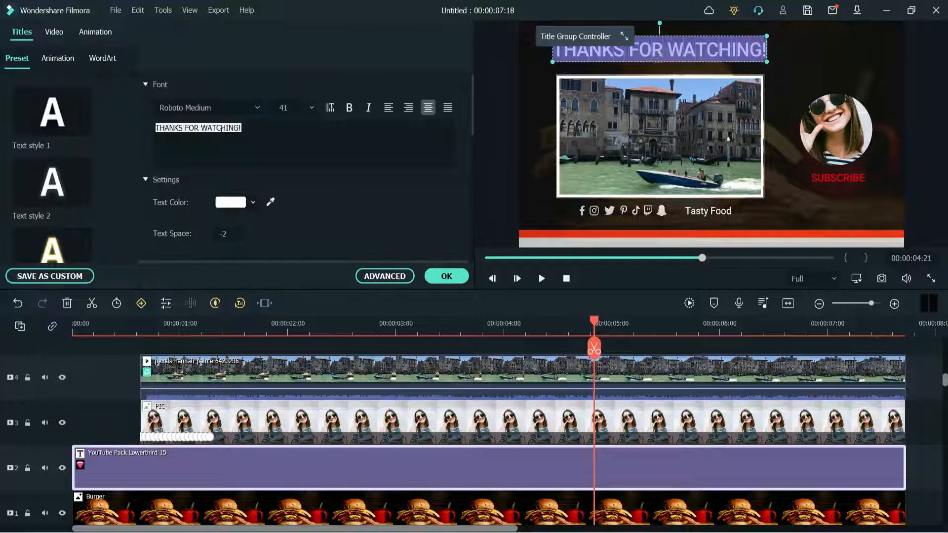
pyautogui.click(289, 129)
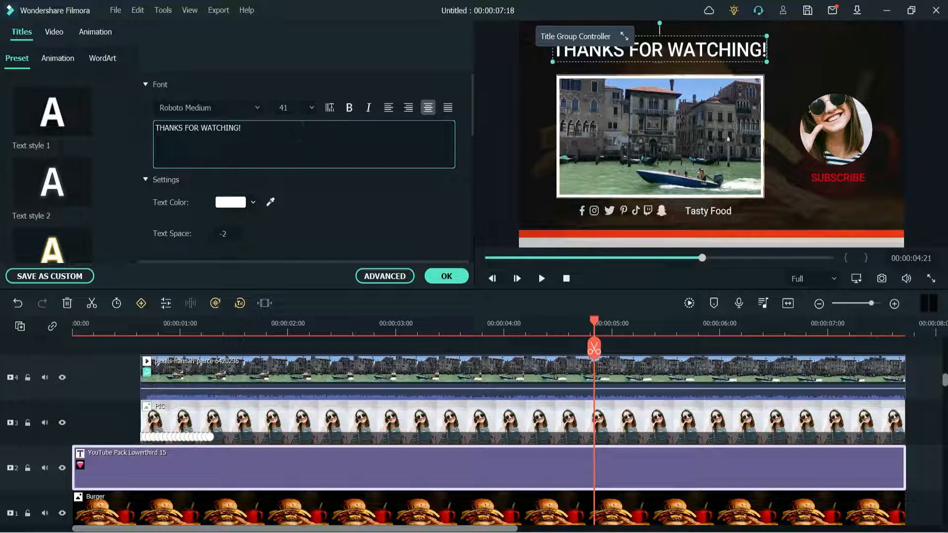
pyautogui.click(581, 216)
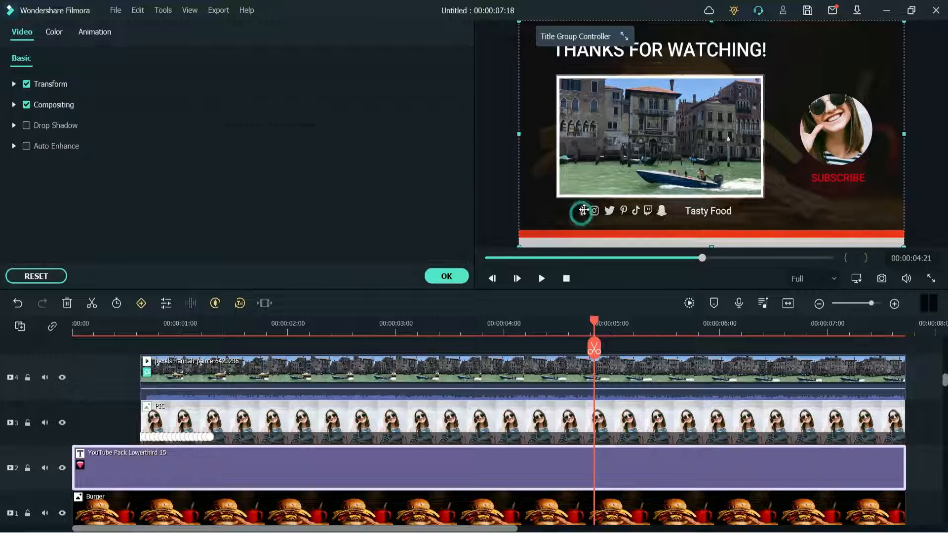
# - Change the Tasty Food caption beside the social icons to "Let's Make It"
pyautogui.doubleClick(707, 212)
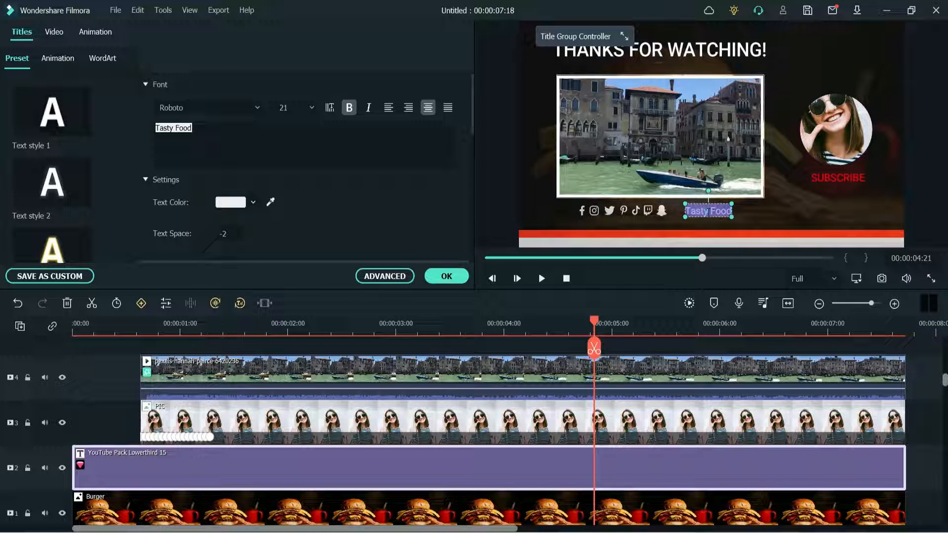
pyautogui.write('Let')
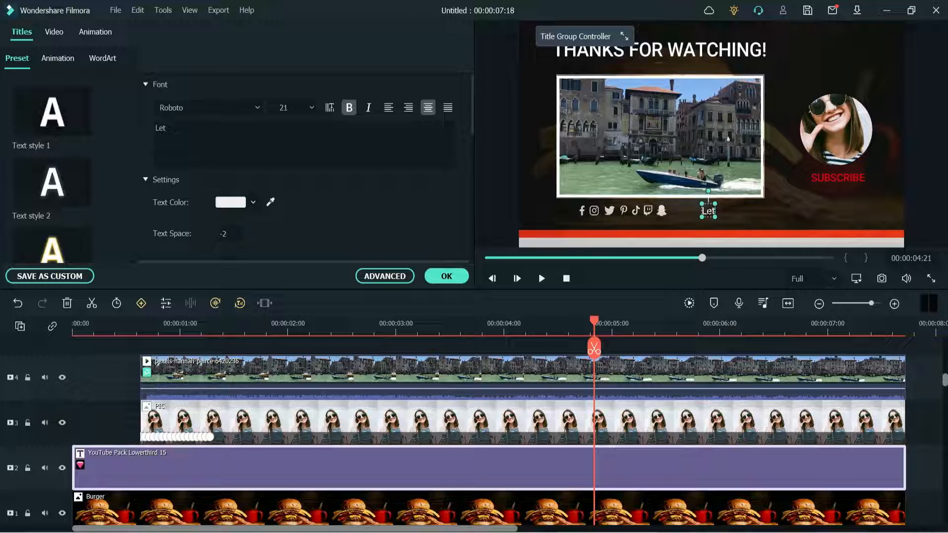
pyautogui.write("'s Make It")
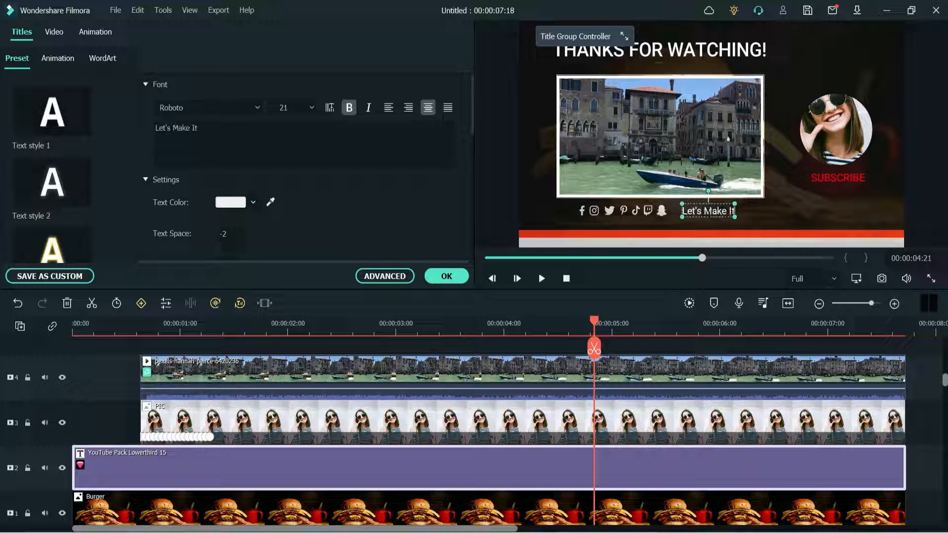
# - Examine the mask settings of the round profile picture and preview the Cooking-logo image
pyautogui.click(838, 180)
pyautogui.click(834, 141)
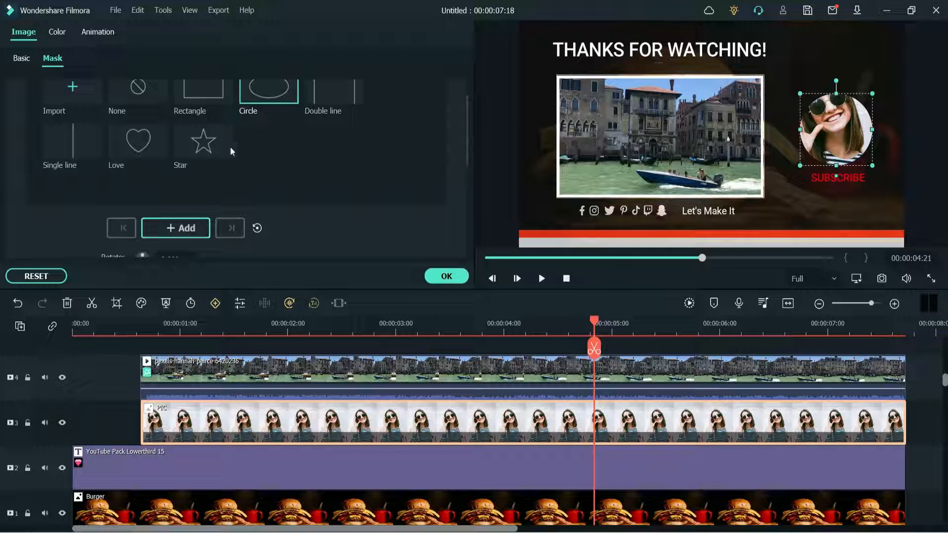
pyautogui.click(447, 276)
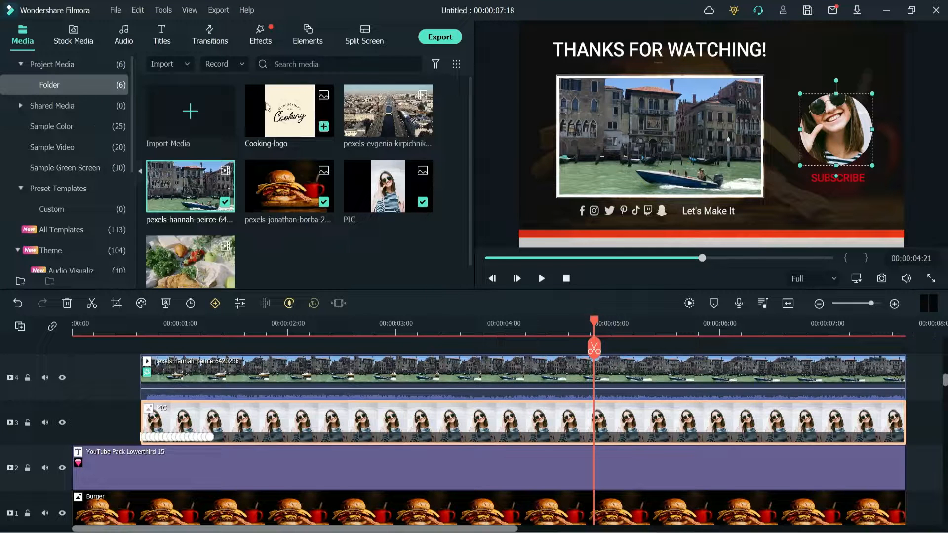
pyautogui.doubleClick(287, 108)
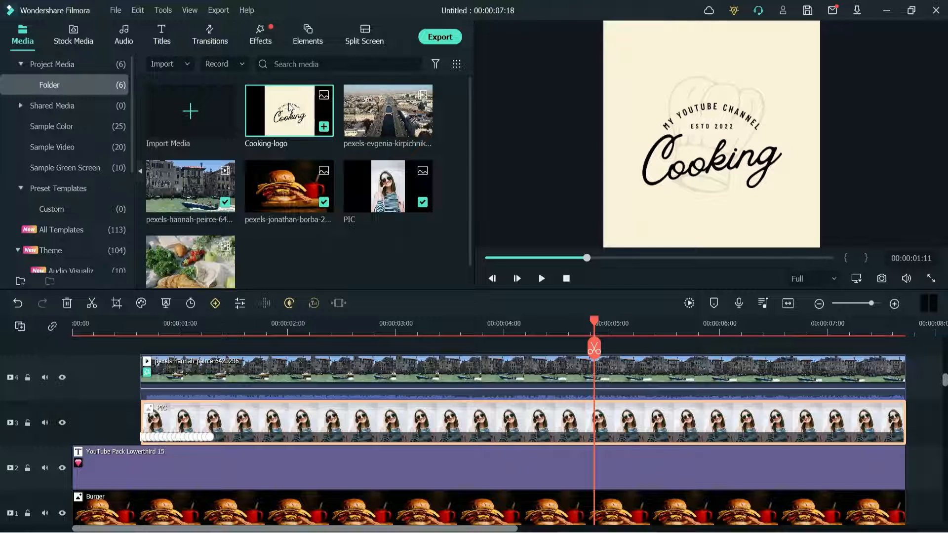
# - Replace the profile picture clip with the Cooking-logo image and try to move and shrink its circle mask above the SUBSCRIBE caption
pyautogui.moveTo(290, 108); pyautogui.dragTo(232, 420)
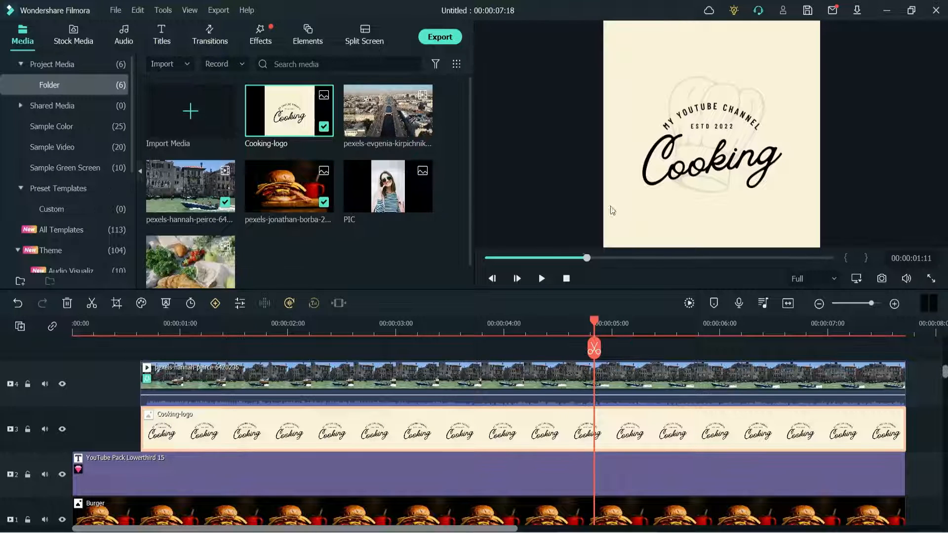
pyautogui.click(502, 325)
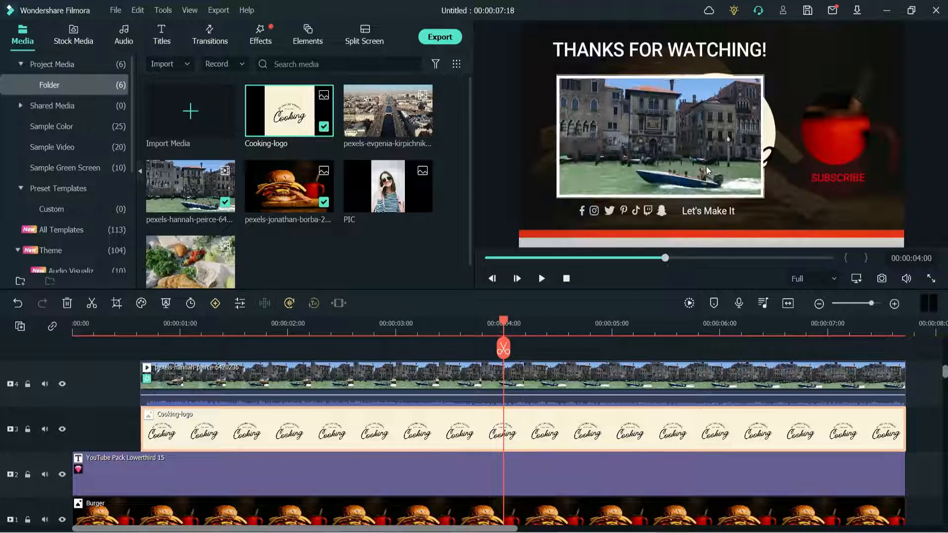
pyautogui.doubleClick(770, 135)
pyautogui.moveTo(772, 131); pyautogui.dragTo(889, 127)
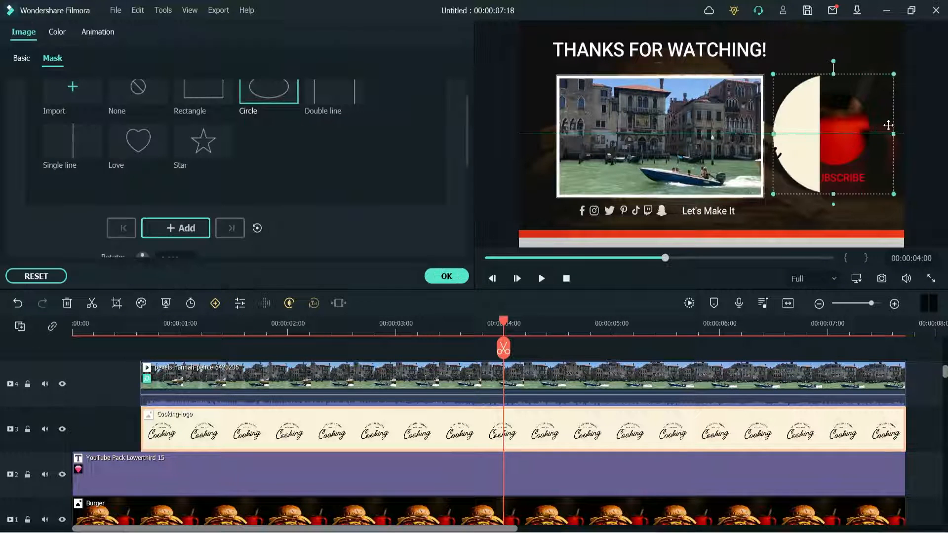
pyautogui.moveTo(894, 74); pyautogui.dragTo(871, 99)
pyautogui.moveTo(543, 424); pyautogui.dragTo(543, 345)
pyautogui.click(446, 277)
pyautogui.hotkey('ctrl', 'z')
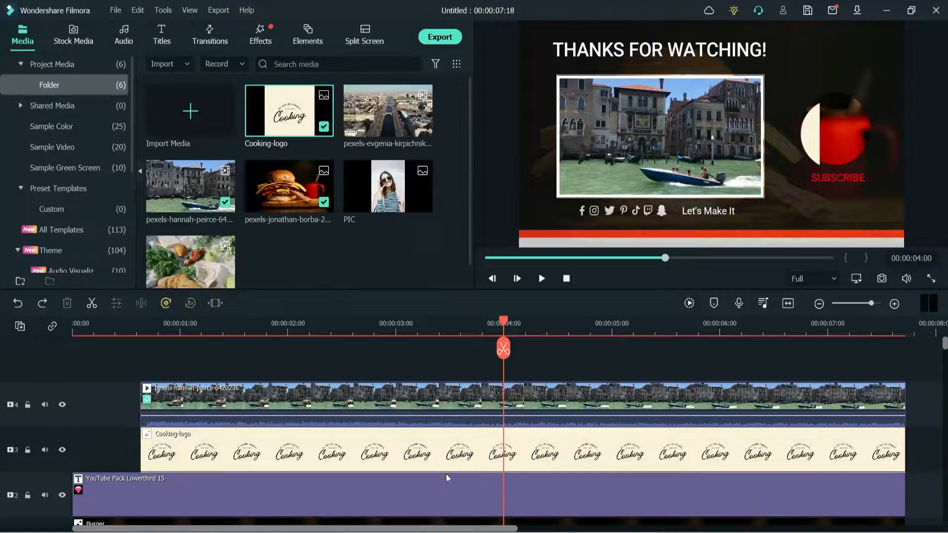
# - Delete the circle-masked logo clip and add the Cooking-logo image on a new track above the boat video, starting with that video
pyautogui.doubleClick(568, 464)
pyautogui.press('Delete')
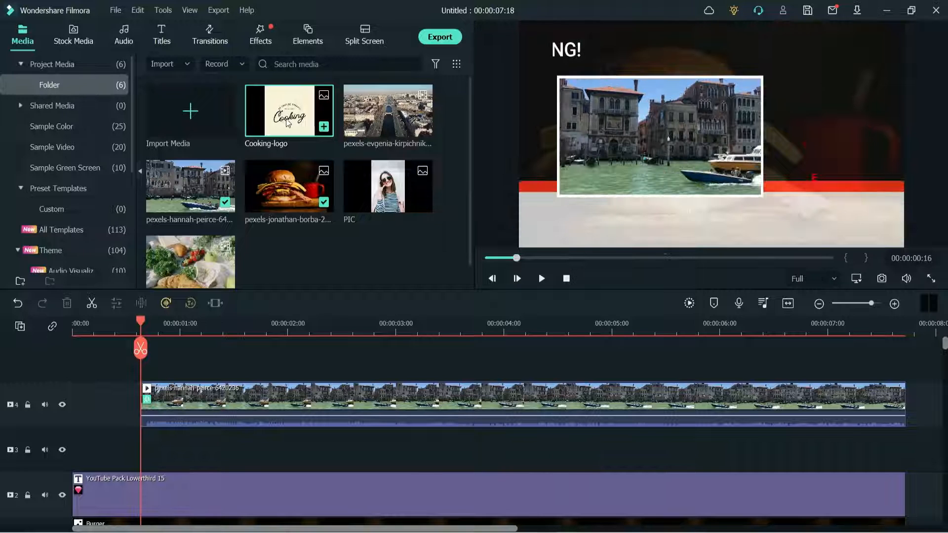
pyautogui.moveTo(287, 120); pyautogui.dragTo(155, 366)
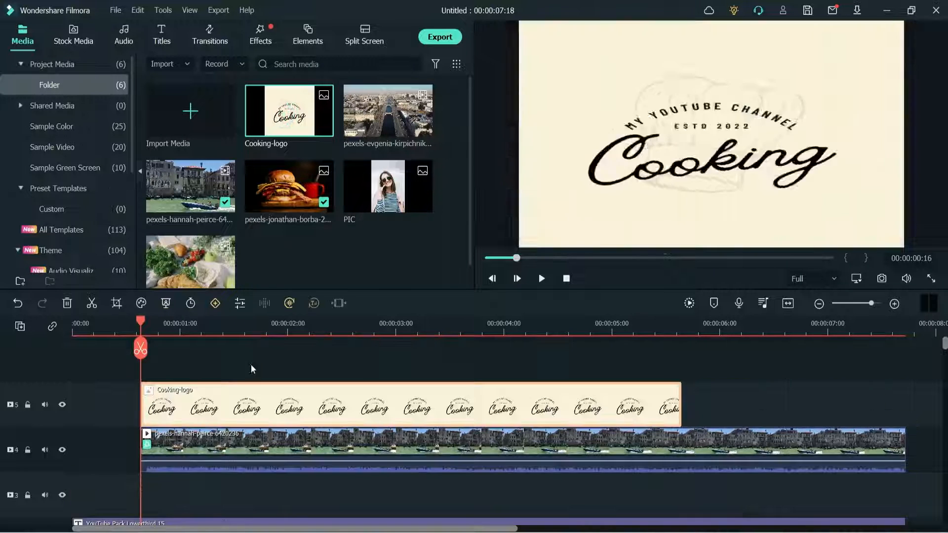
# - Shrink the Cooking-logo image and place it beside the boat video, directly above the SUBSCRIBE caption
pyautogui.click(525, 323)
pyautogui.doubleClick(763, 57)
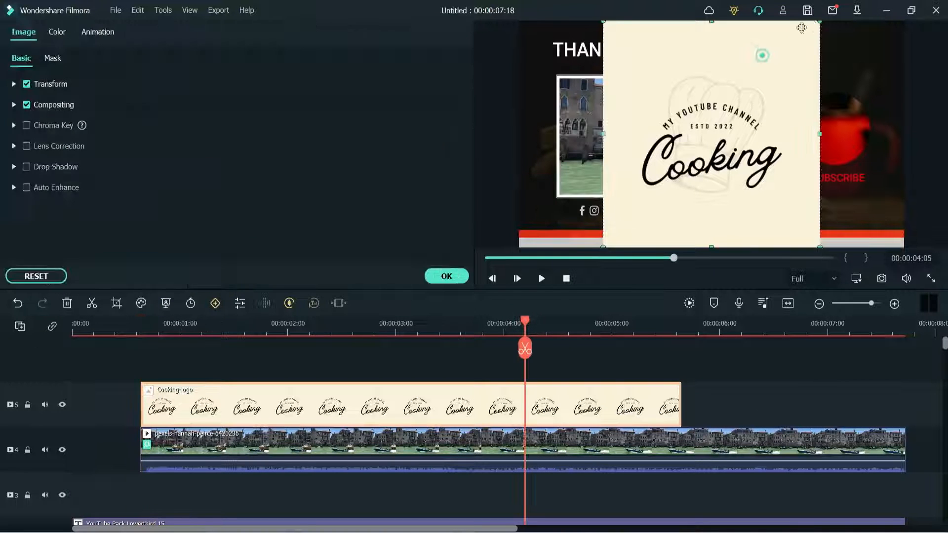
pyautogui.moveTo(820, 21); pyautogui.dragTo(683, 163)
pyautogui.moveTo(637, 195); pyautogui.dragTo(831, 115)
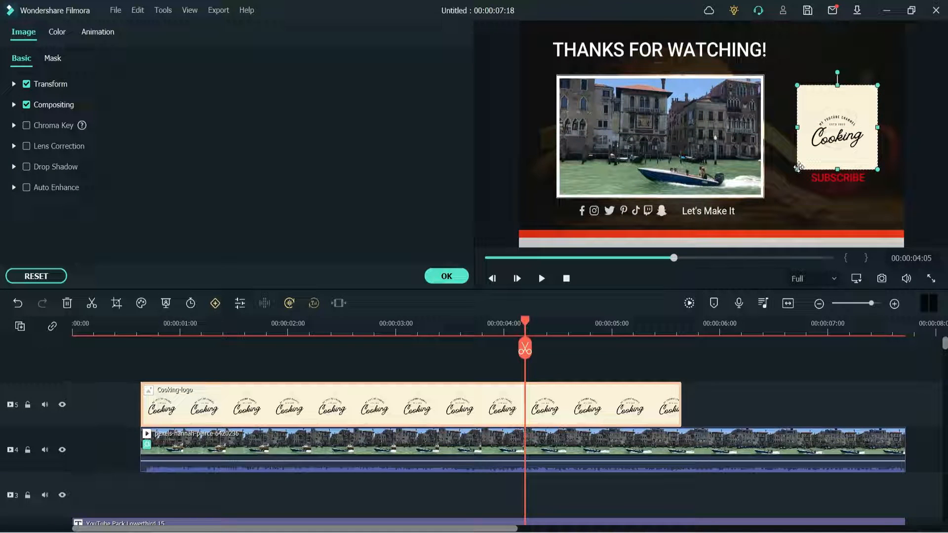
pyautogui.moveTo(801, 165); pyautogui.dragTo(804, 162)
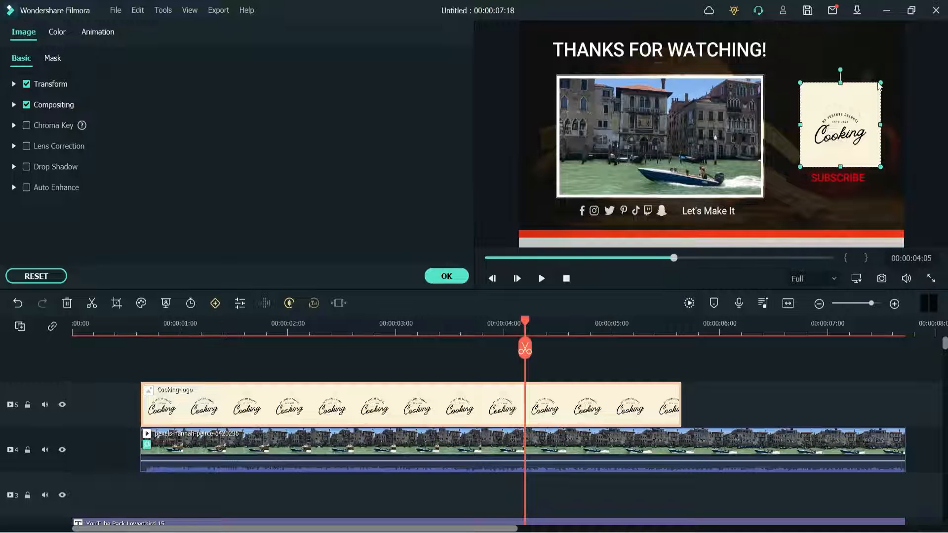
pyautogui.moveTo(879, 83); pyautogui.dragTo(876, 90)
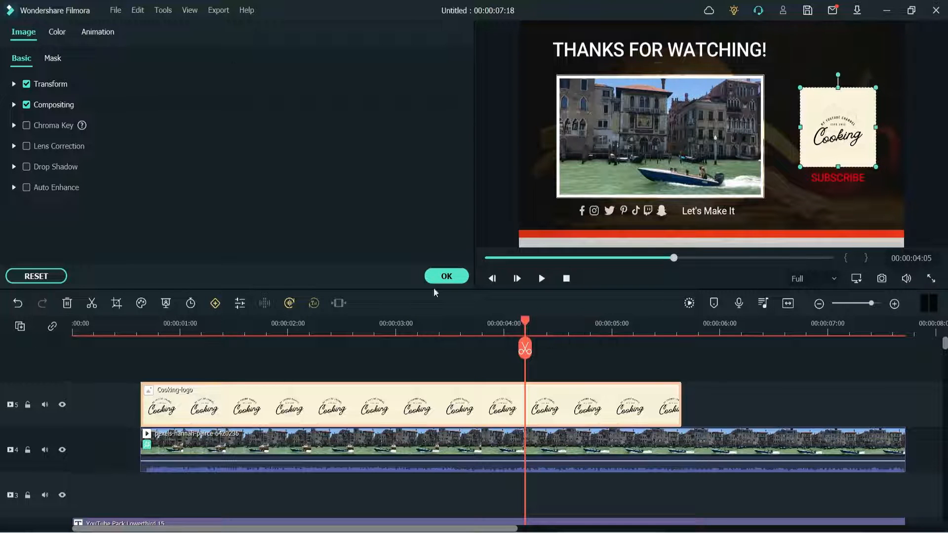
pyautogui.click(446, 276)
# - Extend the Cooking-logo clip so that it ends together with the boat video
pyautogui.scroll(-2, 698, 360)
pyautogui.scroll(2, 680, 417)
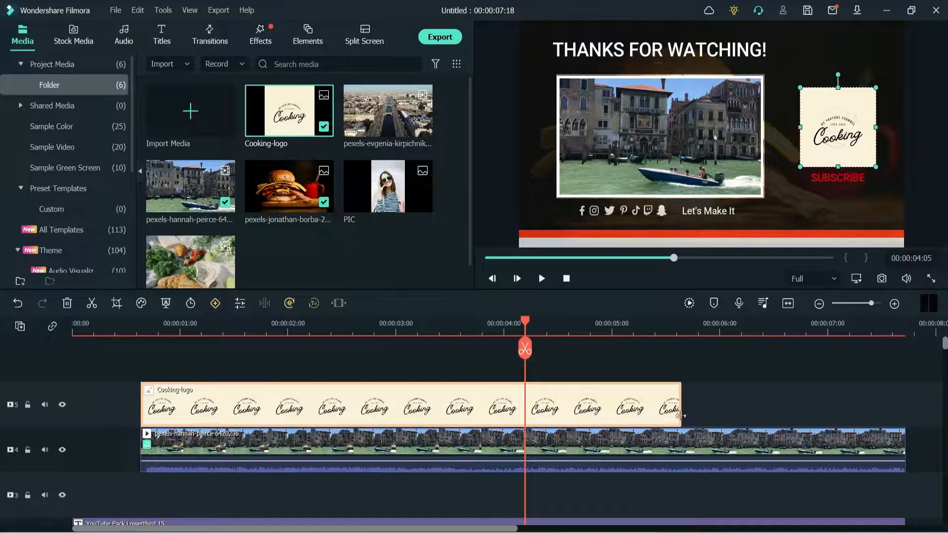
pyautogui.moveTo(680, 407); pyautogui.dragTo(903, 398)
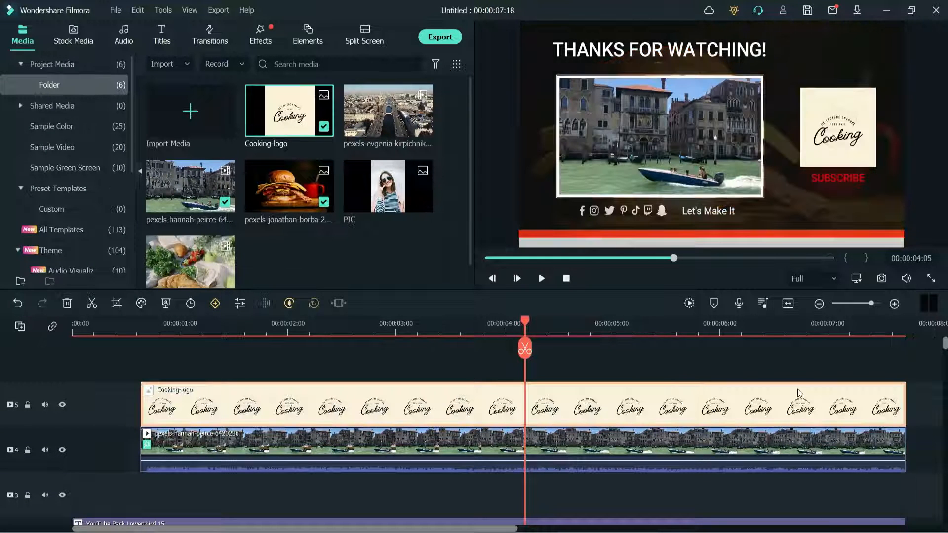
# - Apply the Love mask to the Cooking-logo clip and enlarge the heart to show the full logo text
pyautogui.doubleClick(289, 401)
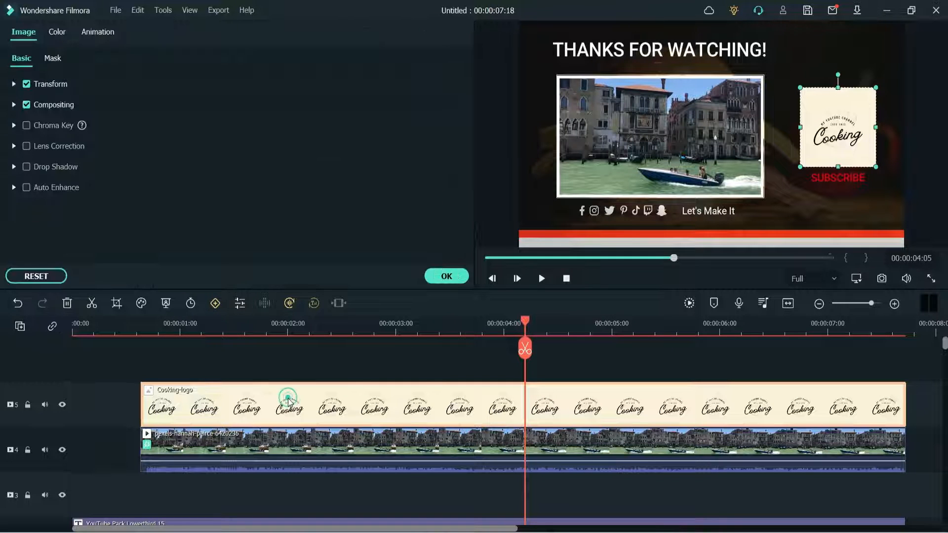
pyautogui.click(51, 60)
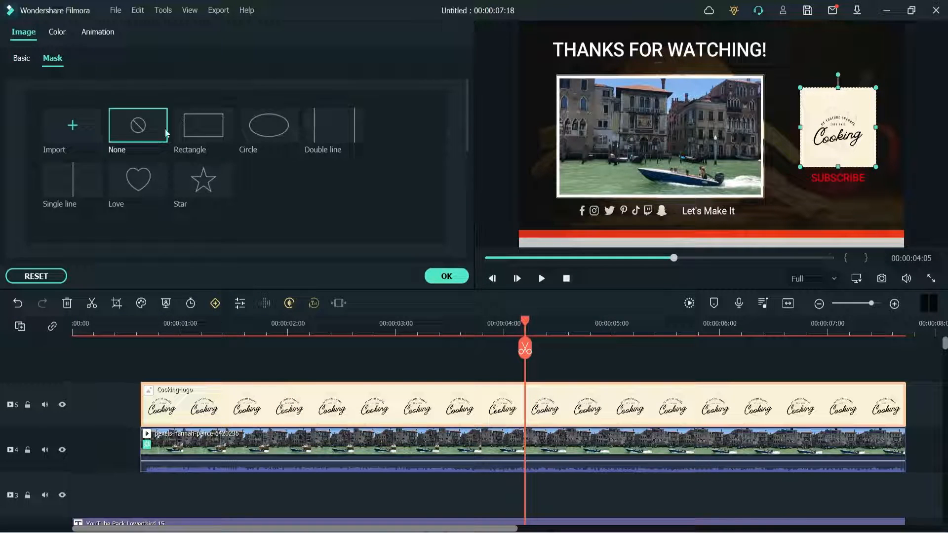
pyautogui.click(134, 183)
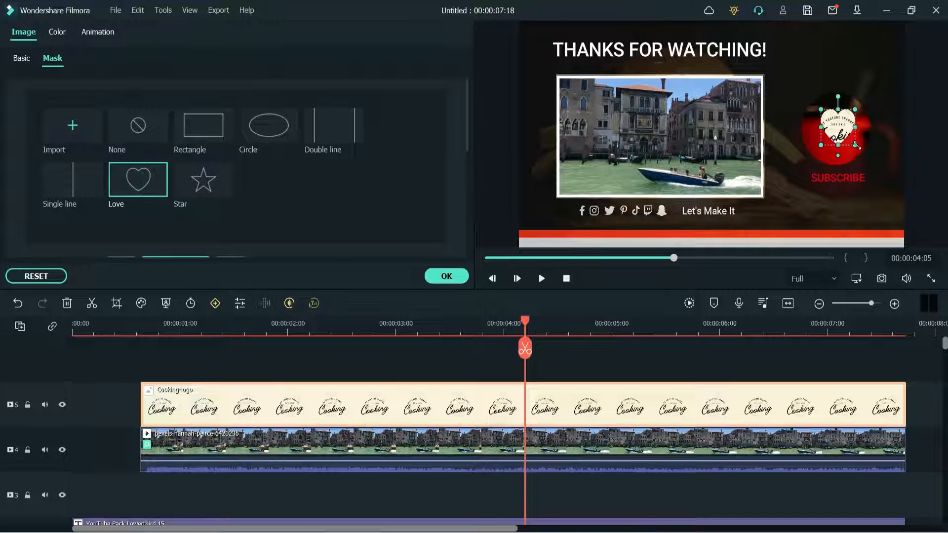
pyautogui.moveTo(797, 169); pyautogui.dragTo(800, 173)
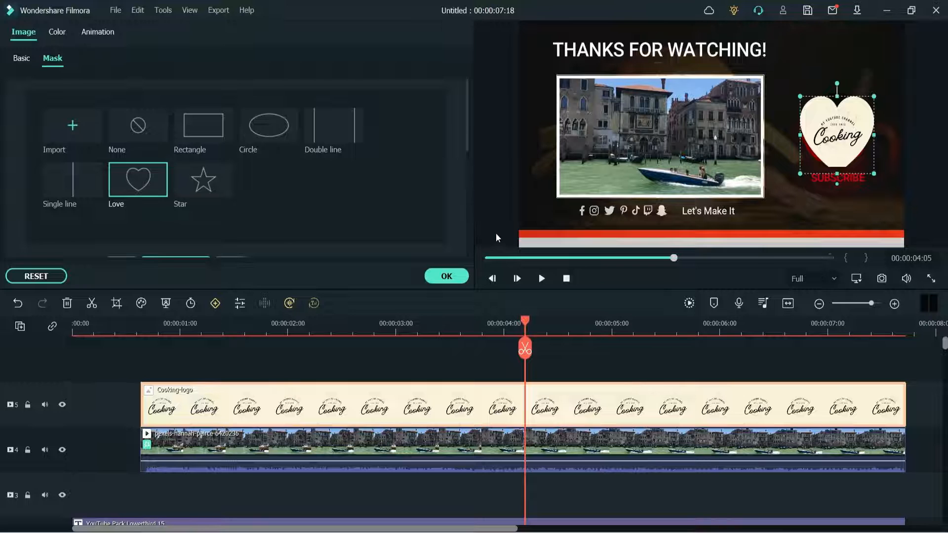
pyautogui.click(450, 275)
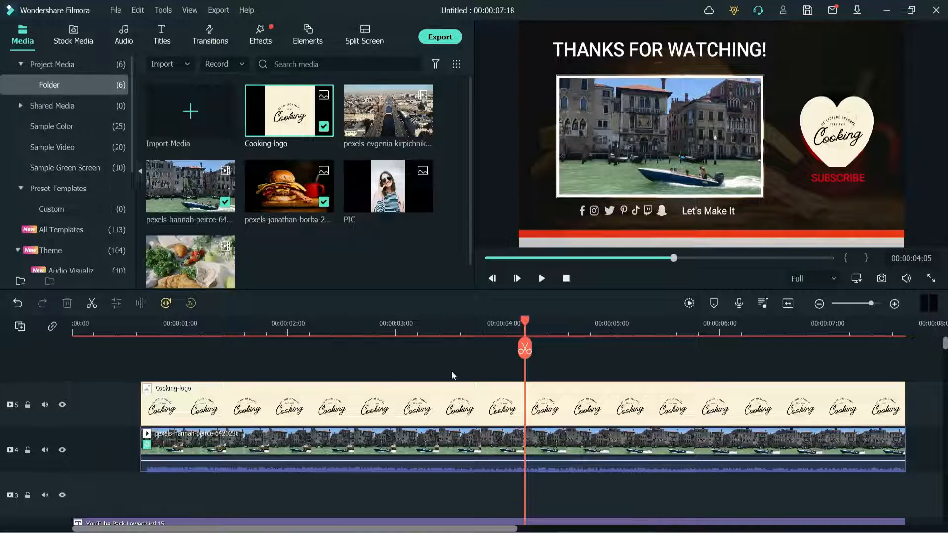
# - Apply the Zoom In preset animation to the start of the Cooking-logo clip
pyautogui.doubleClick(242, 405)
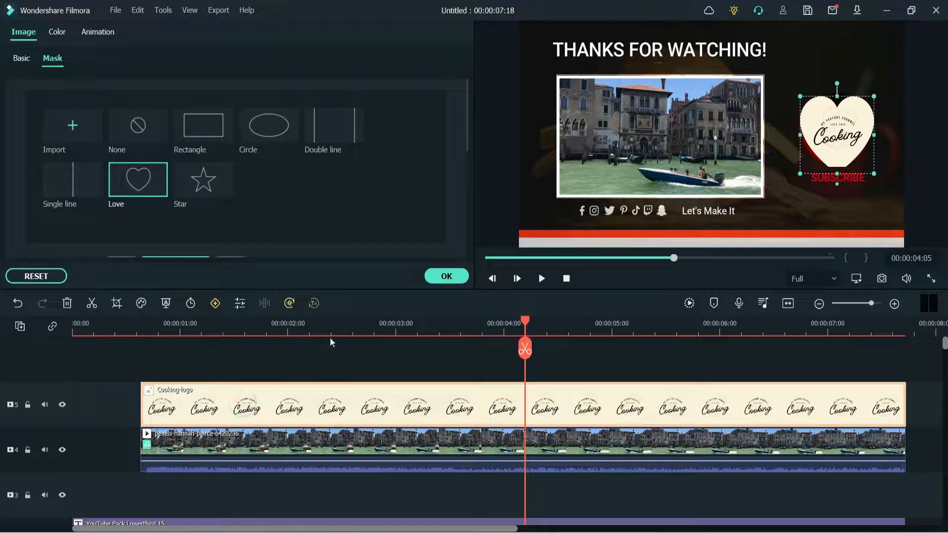
pyautogui.moveTo(525, 324); pyautogui.dragTo(145, 330)
pyautogui.click(450, 276)
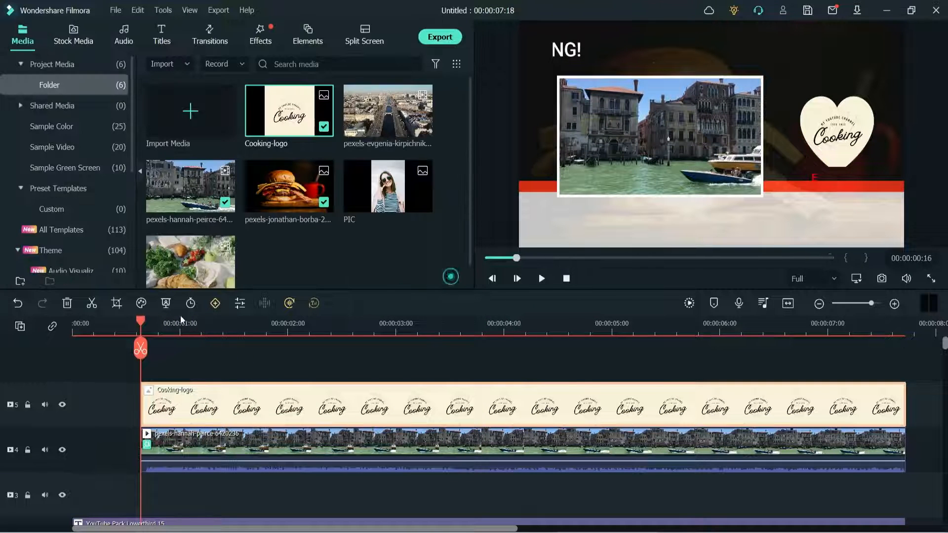
pyautogui.doubleClick(188, 399)
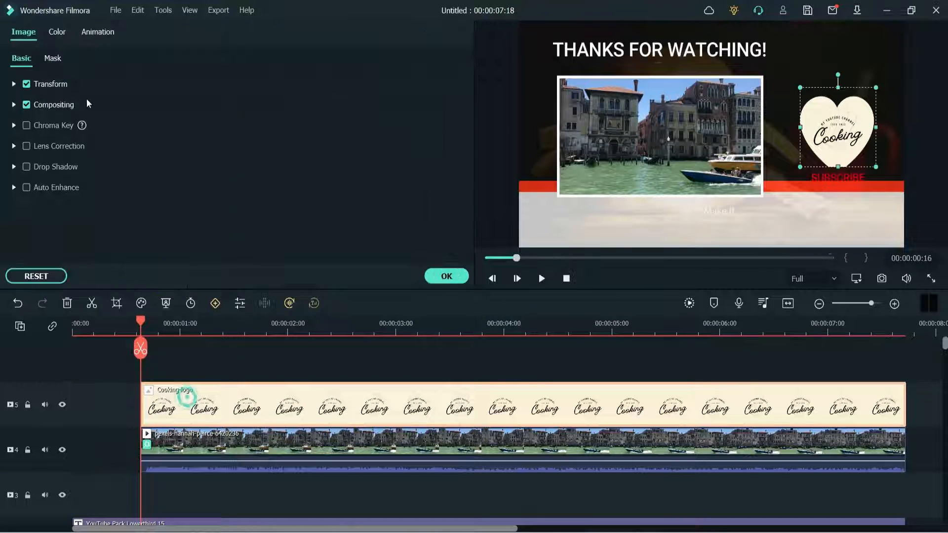
pyautogui.click(94, 35)
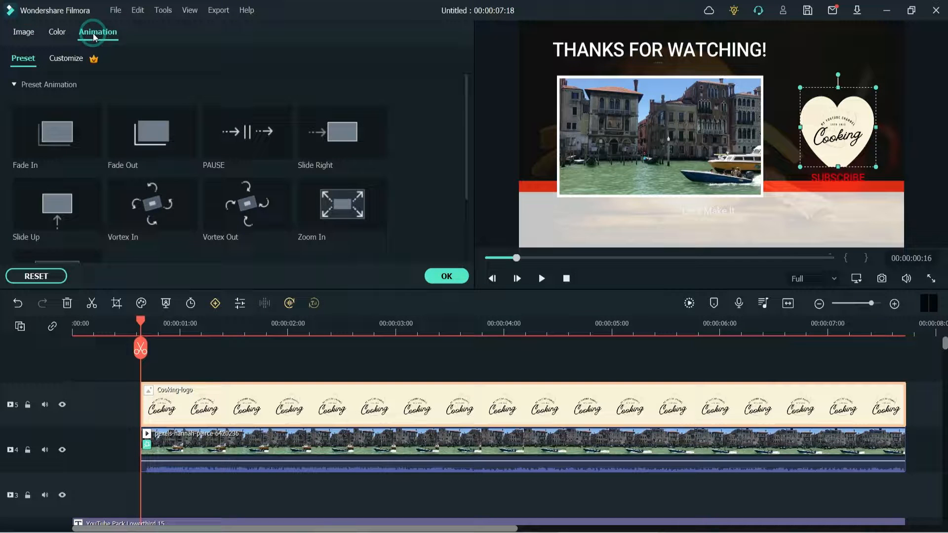
pyautogui.doubleClick(344, 213)
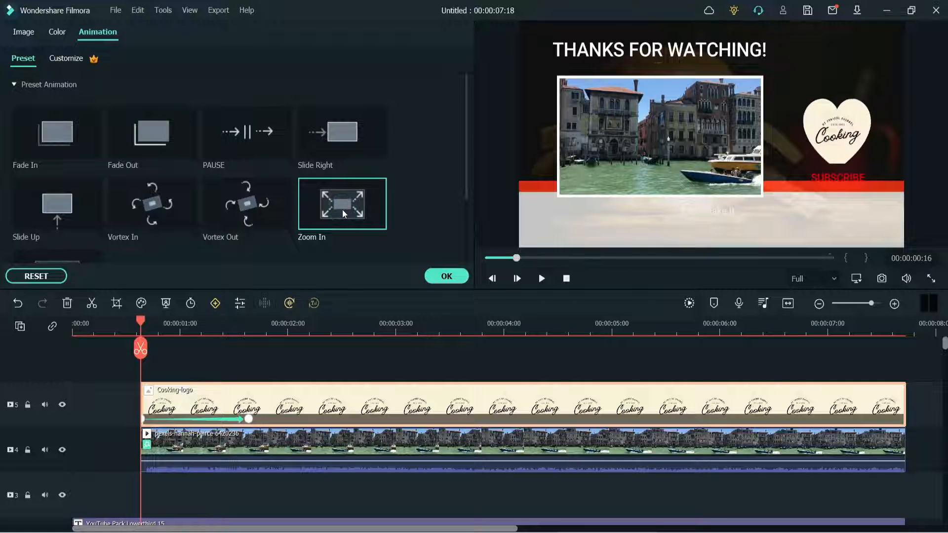
pyautogui.click(446, 276)
# - Play the finished cooking end screen from the beginning to check it
pyautogui.scroll(-2, 747, 446)
pyautogui.scroll(-2, 314, 454)
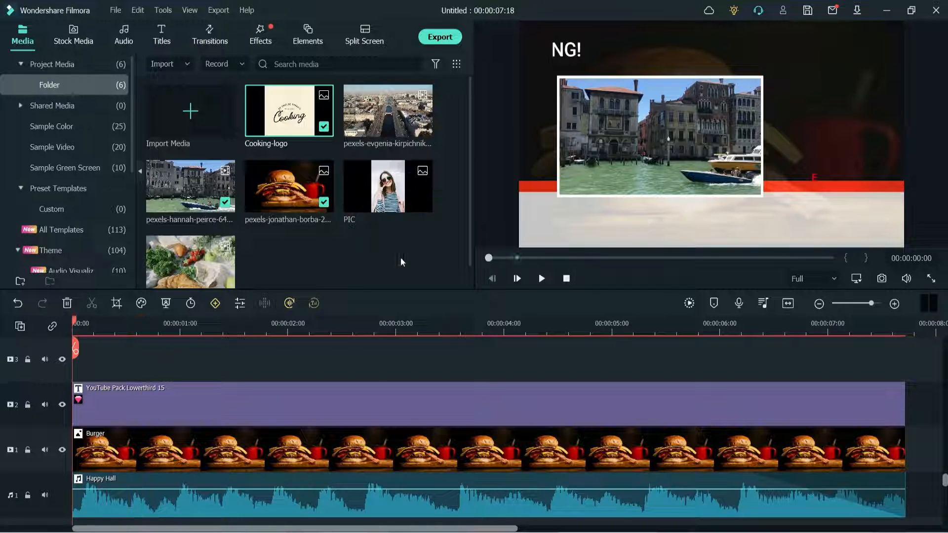
pyautogui.click(542, 278)
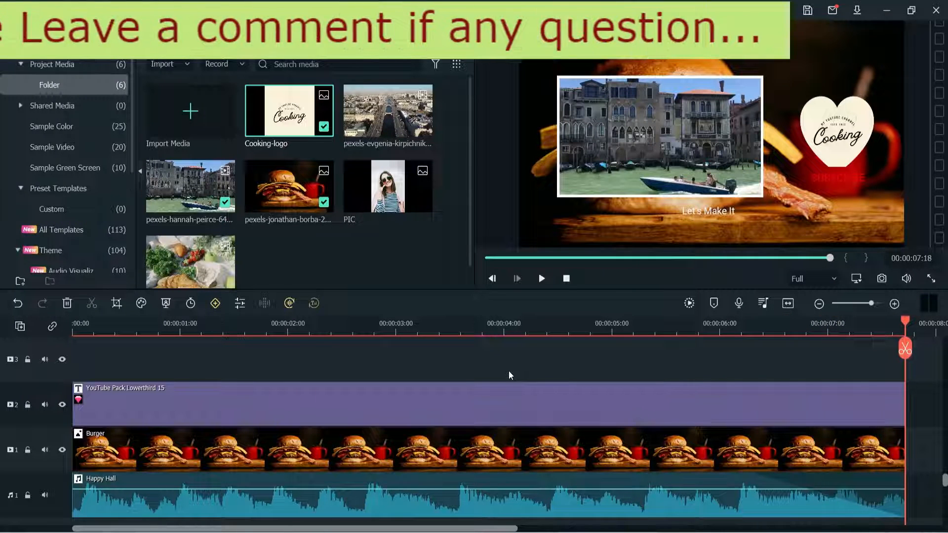
# - Export the end screen to the computer as an MP4 named "cooking-channel" and dismiss the export window
pyautogui.click(446, 35)
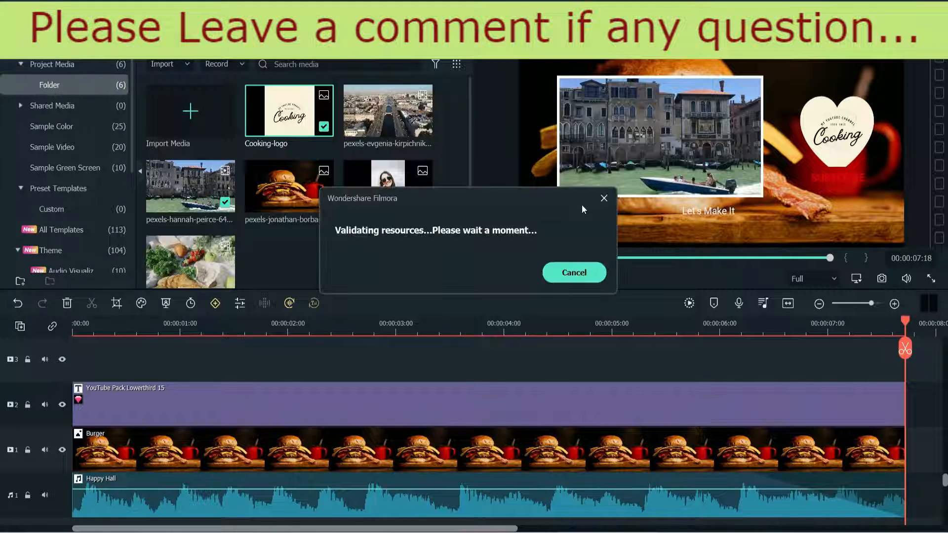
pyautogui.moveTo(444, 133); pyautogui.dragTo(483, 133)
pyautogui.write('cooking-channel')
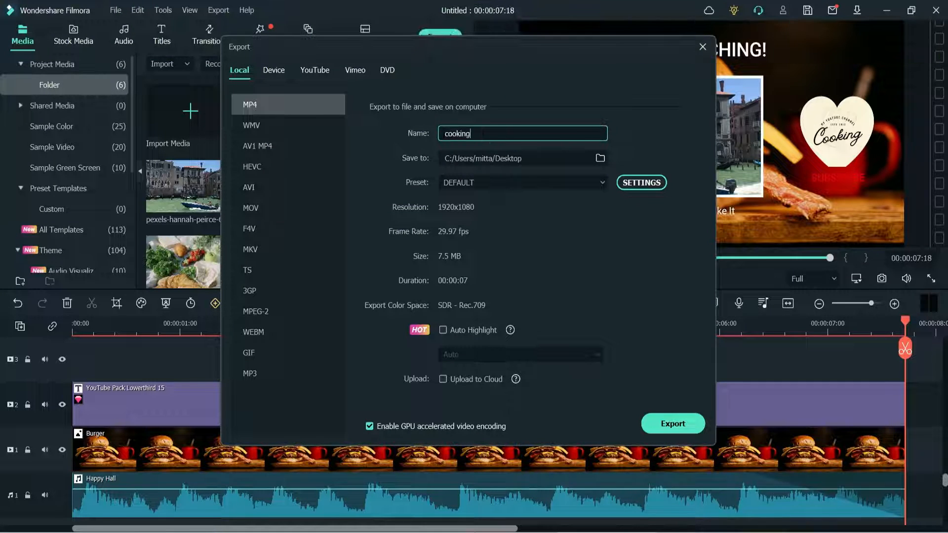
pyautogui.click(683, 424)
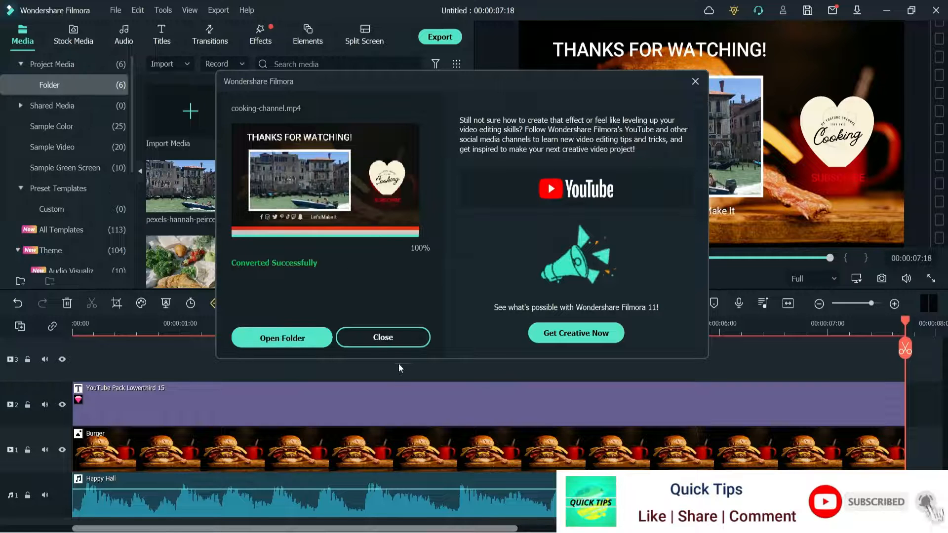
pyautogui.click(393, 338)
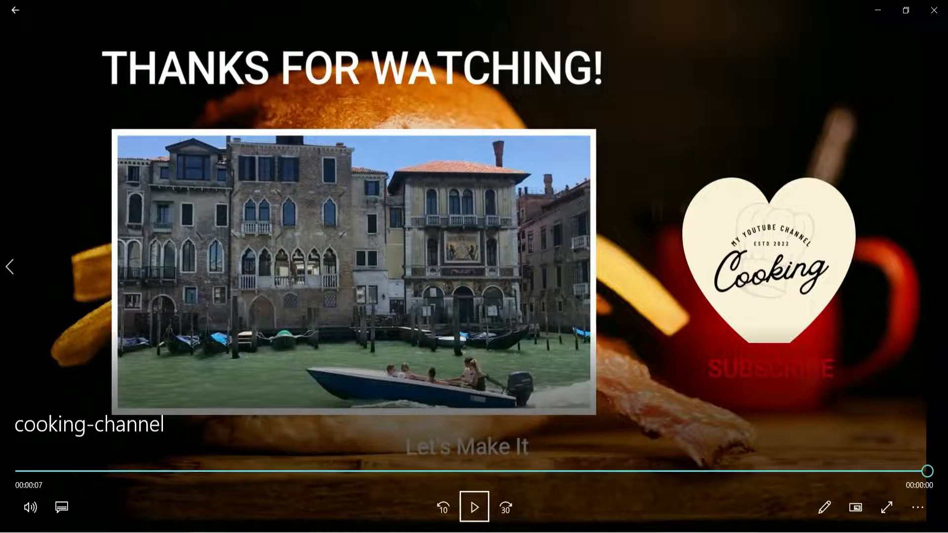
# - Leave the exported video's playback and view the end screen in the Filmora timeline at 00:00:06:12
pyautogui.press('Escape')
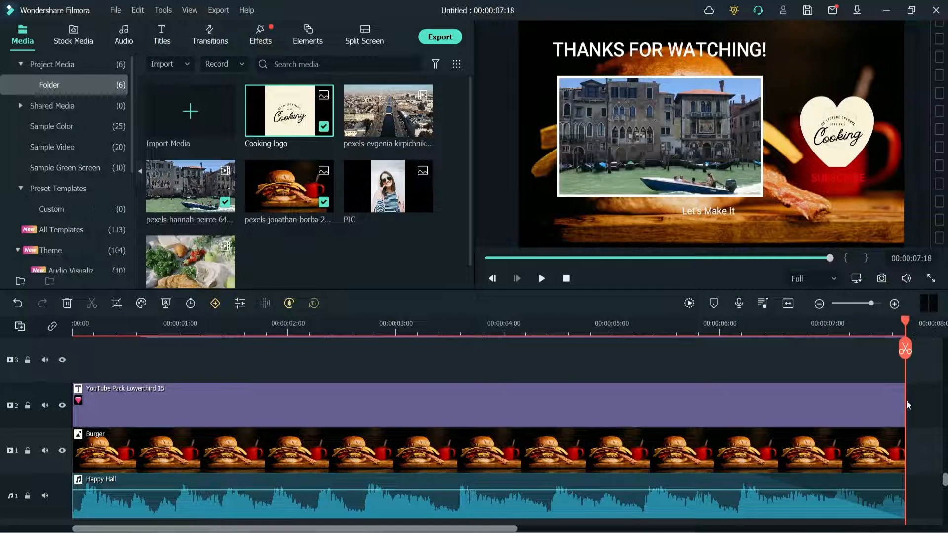
pyautogui.click(921, 424)
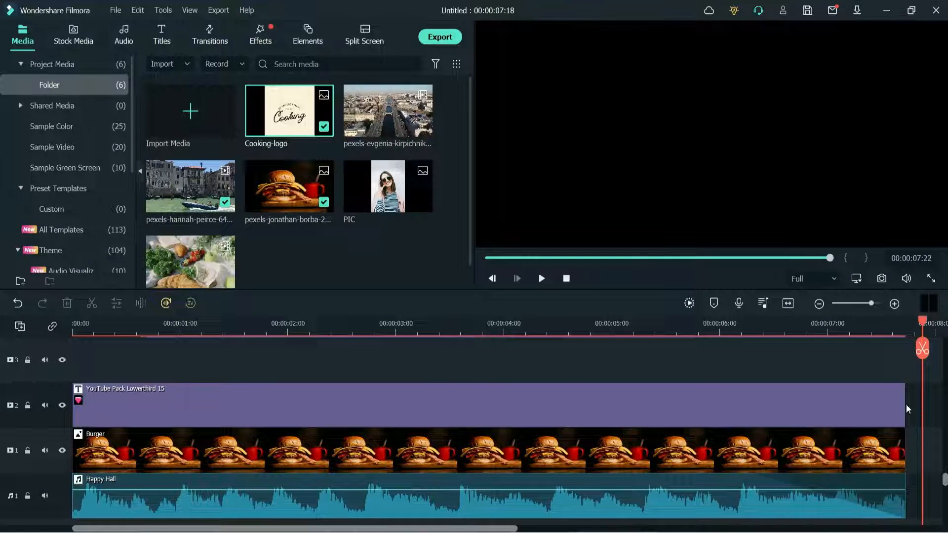
pyautogui.click(772, 333)
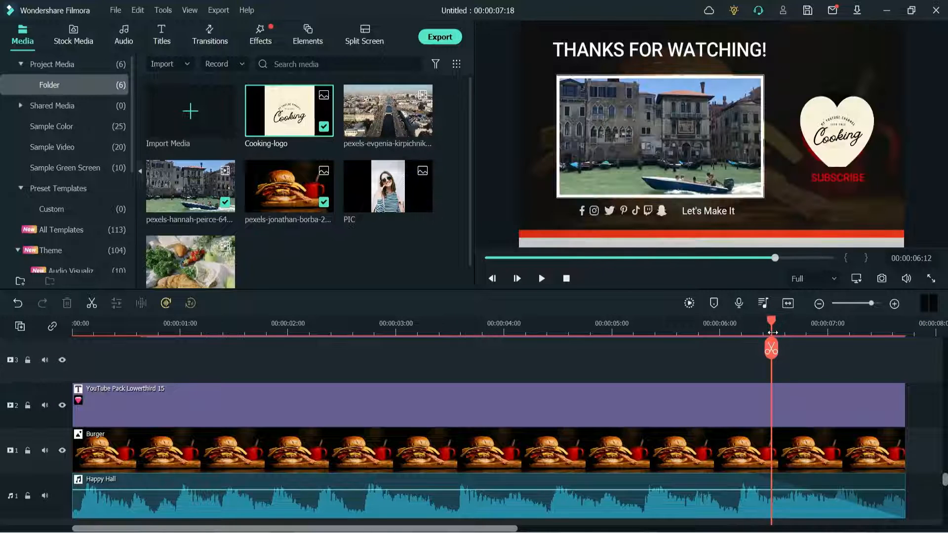